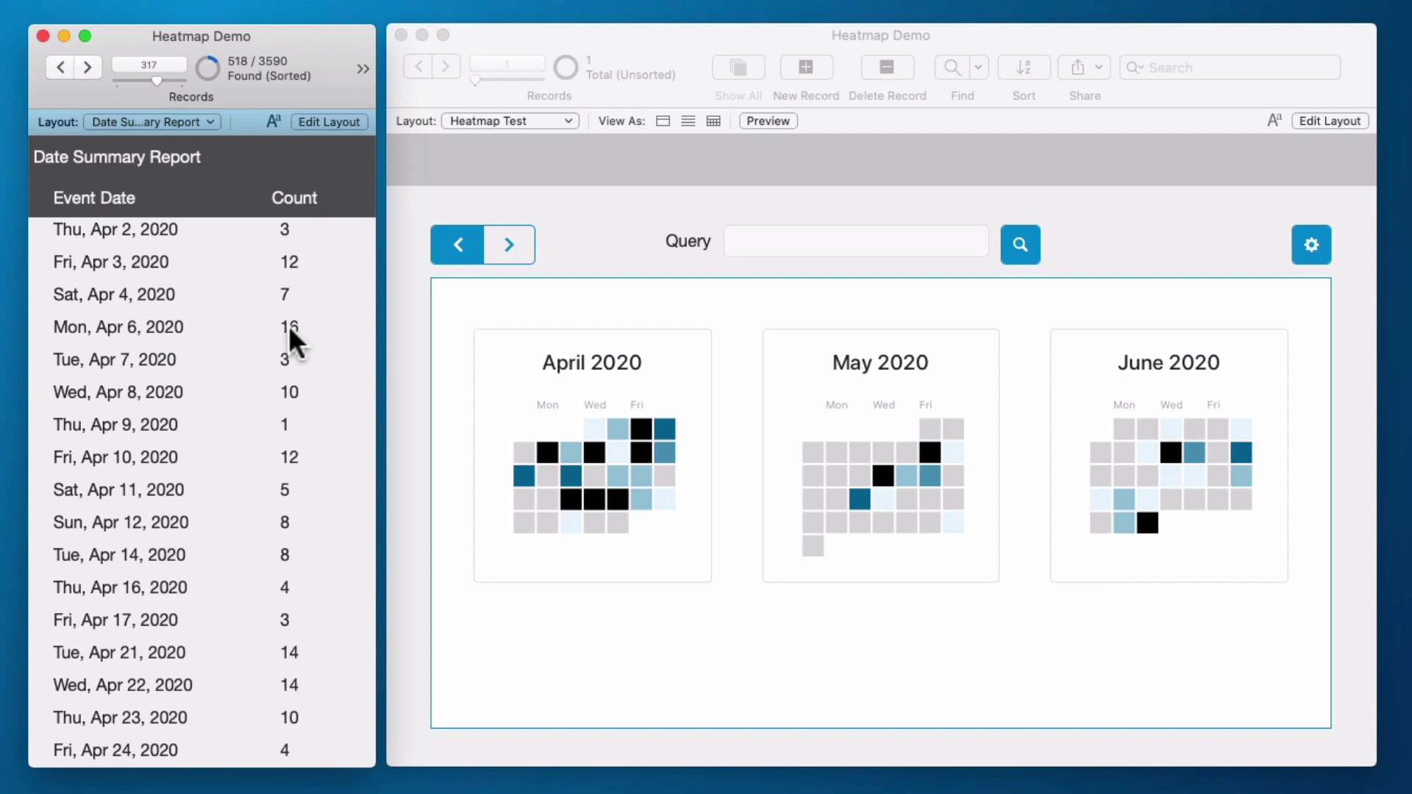
- Bring the heatmap window to the front and step the calendars forward to September–November 2020
{"action": "left_click", "coordinate": [413, 456]}
{"action": "mouse_move", "coordinate": [547, 453]}
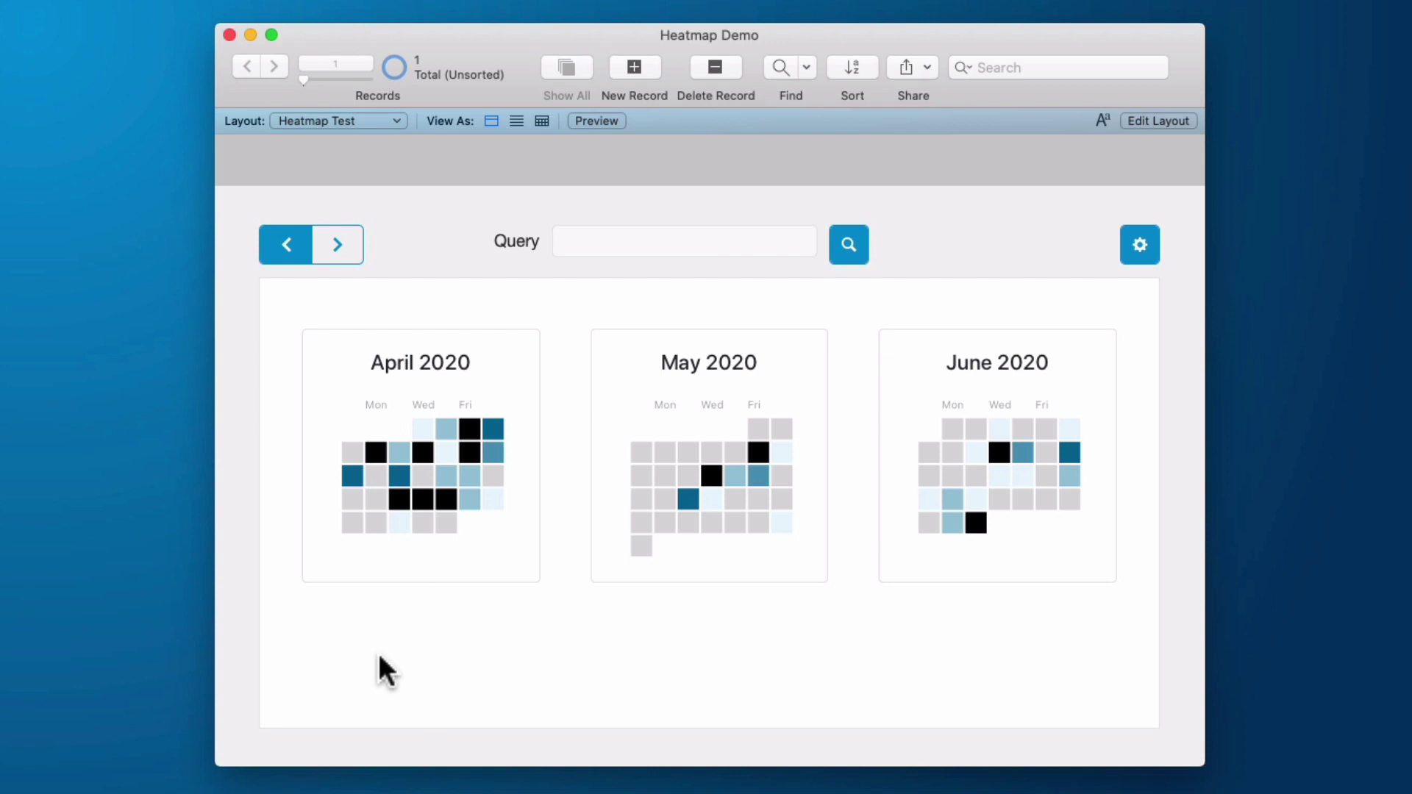
{"action": "left_click", "coordinate": [337, 246]}
{"action": "left_click", "coordinate": [338, 245]}
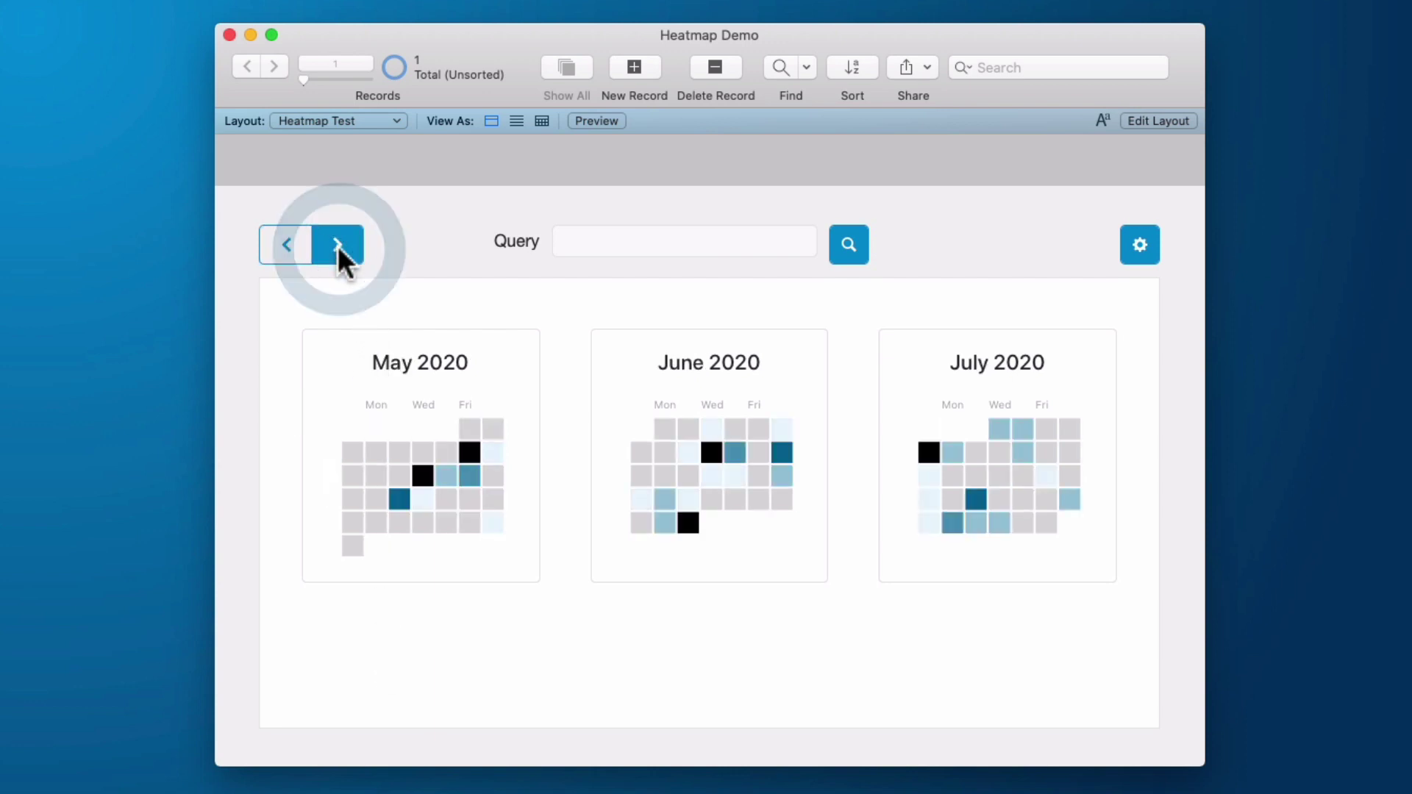
{"action": "left_click", "coordinate": [338, 245]}
{"action": "left_click", "coordinate": [338, 246]}
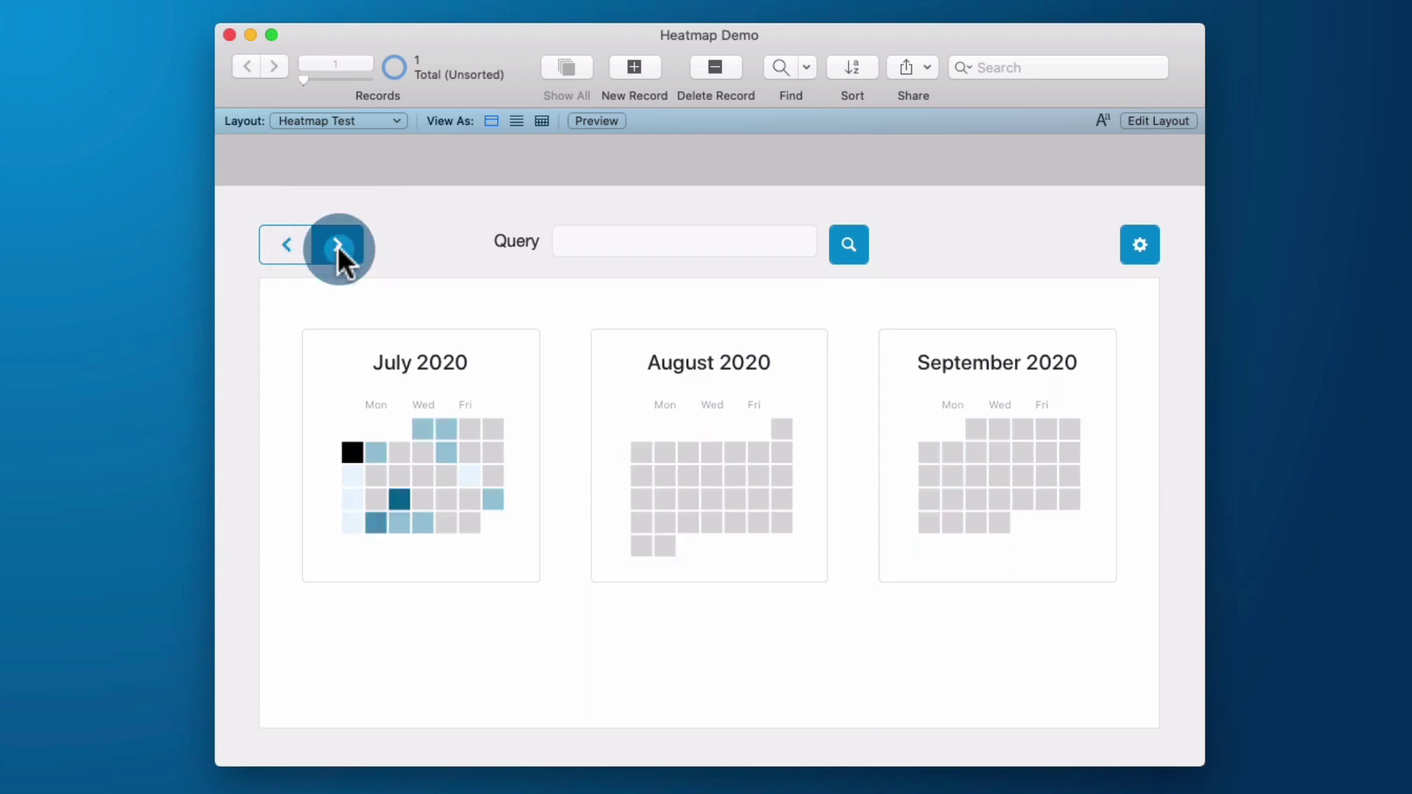
{"action": "left_click", "coordinate": [337, 246]}
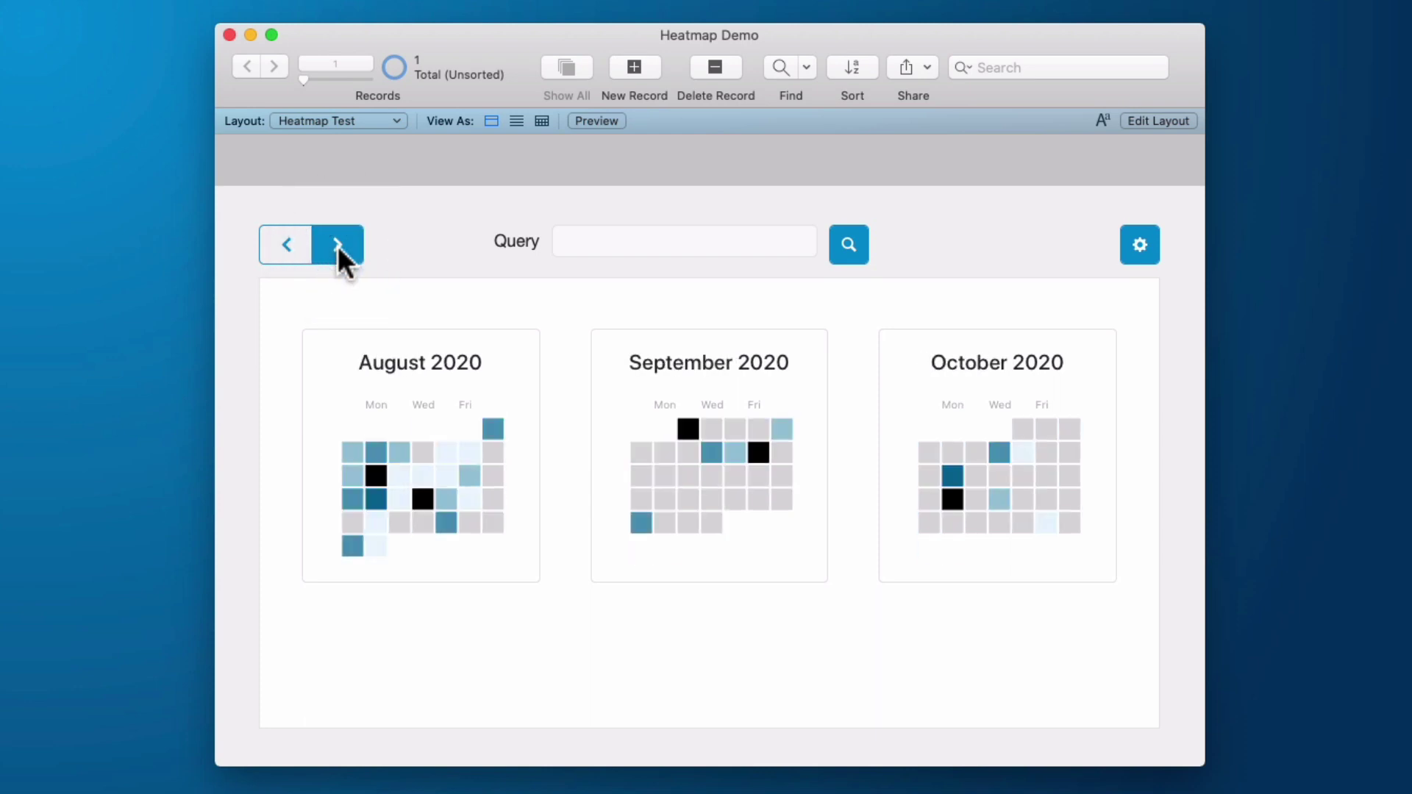
{"action": "left_click", "coordinate": [338, 246]}
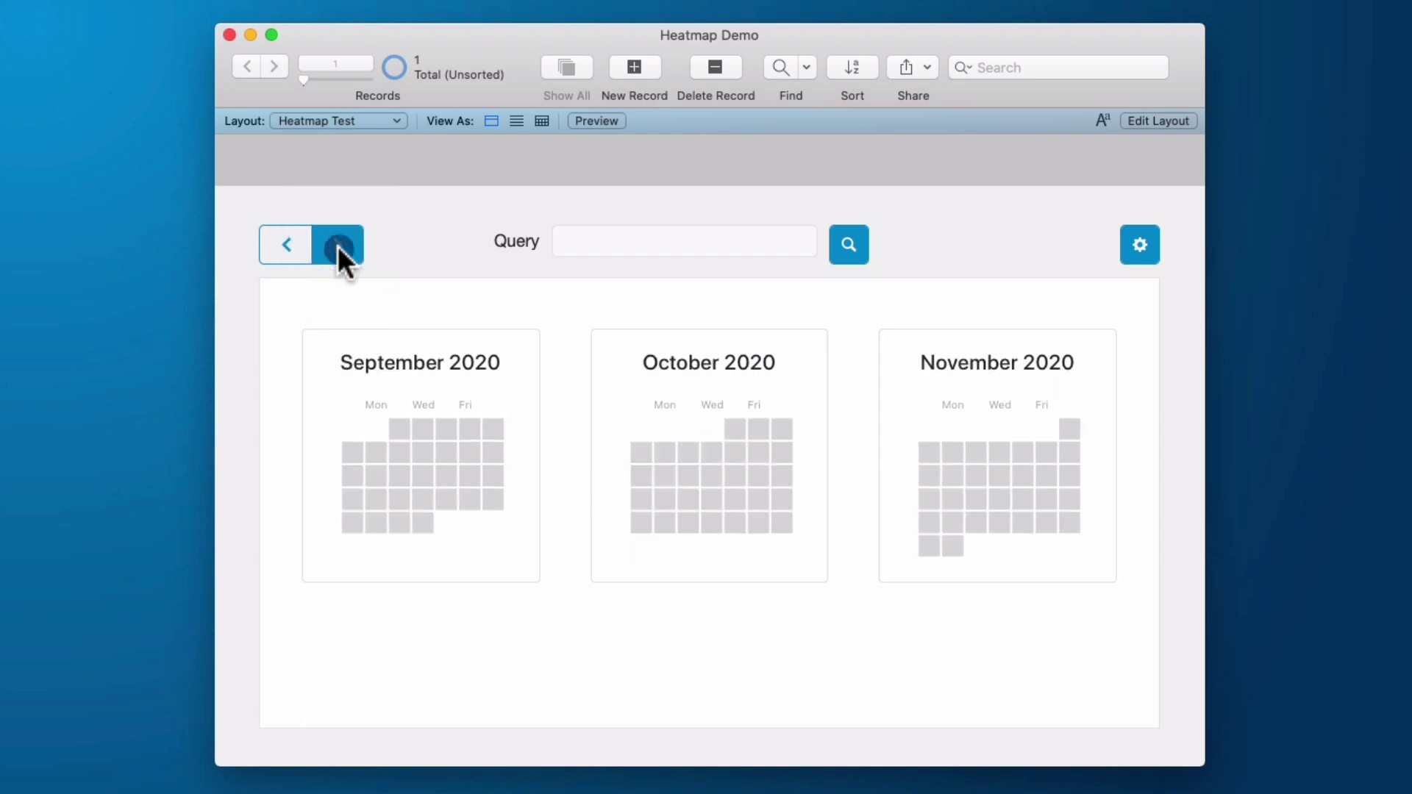
- Step the calendars back month by month to April–June 2020
{"action": "left_click", "coordinate": [287, 244]}
{"action": "left_click", "coordinate": [289, 245]}
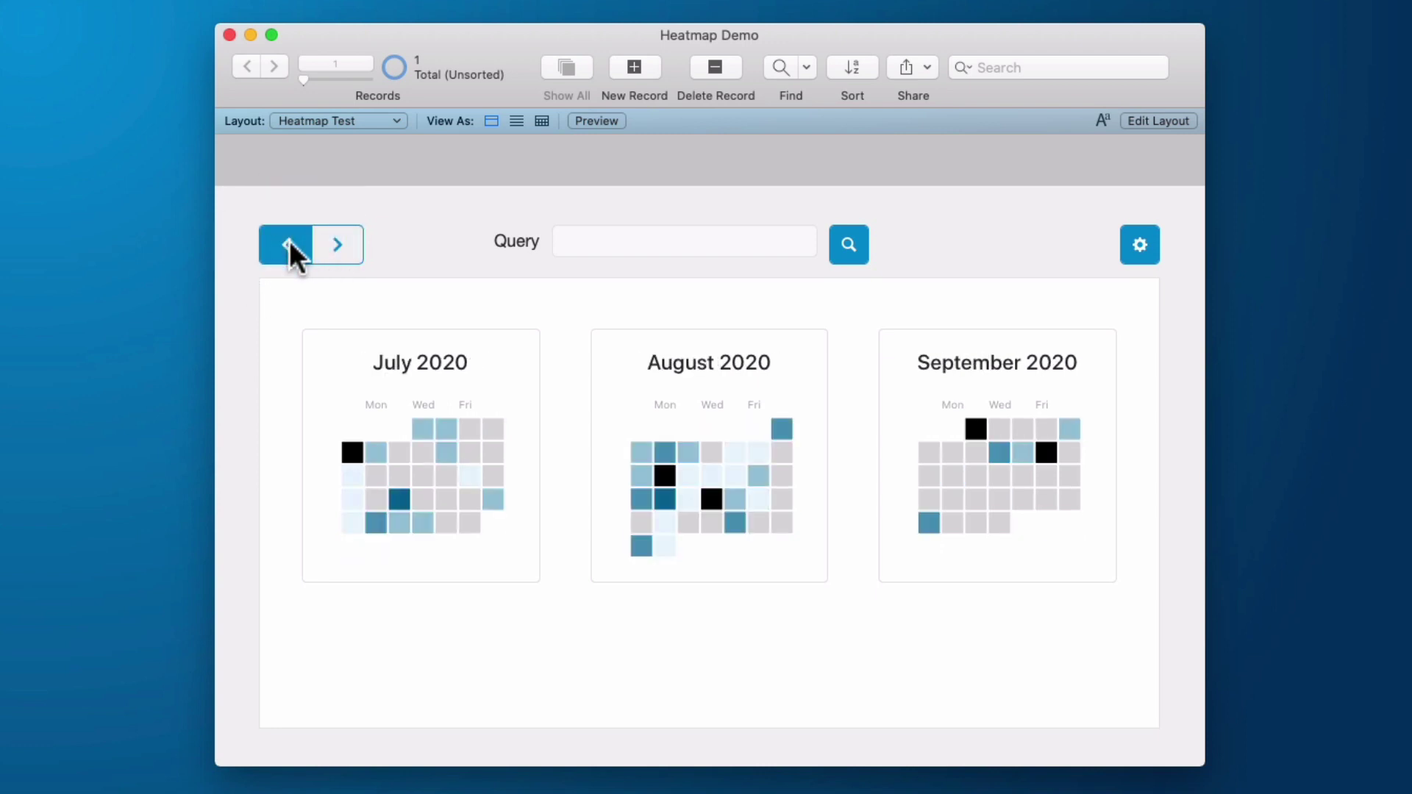
{"action": "left_click", "coordinate": [289, 244]}
{"action": "left_click", "coordinate": [289, 245]}
{"action": "left_click", "coordinate": [289, 244]}
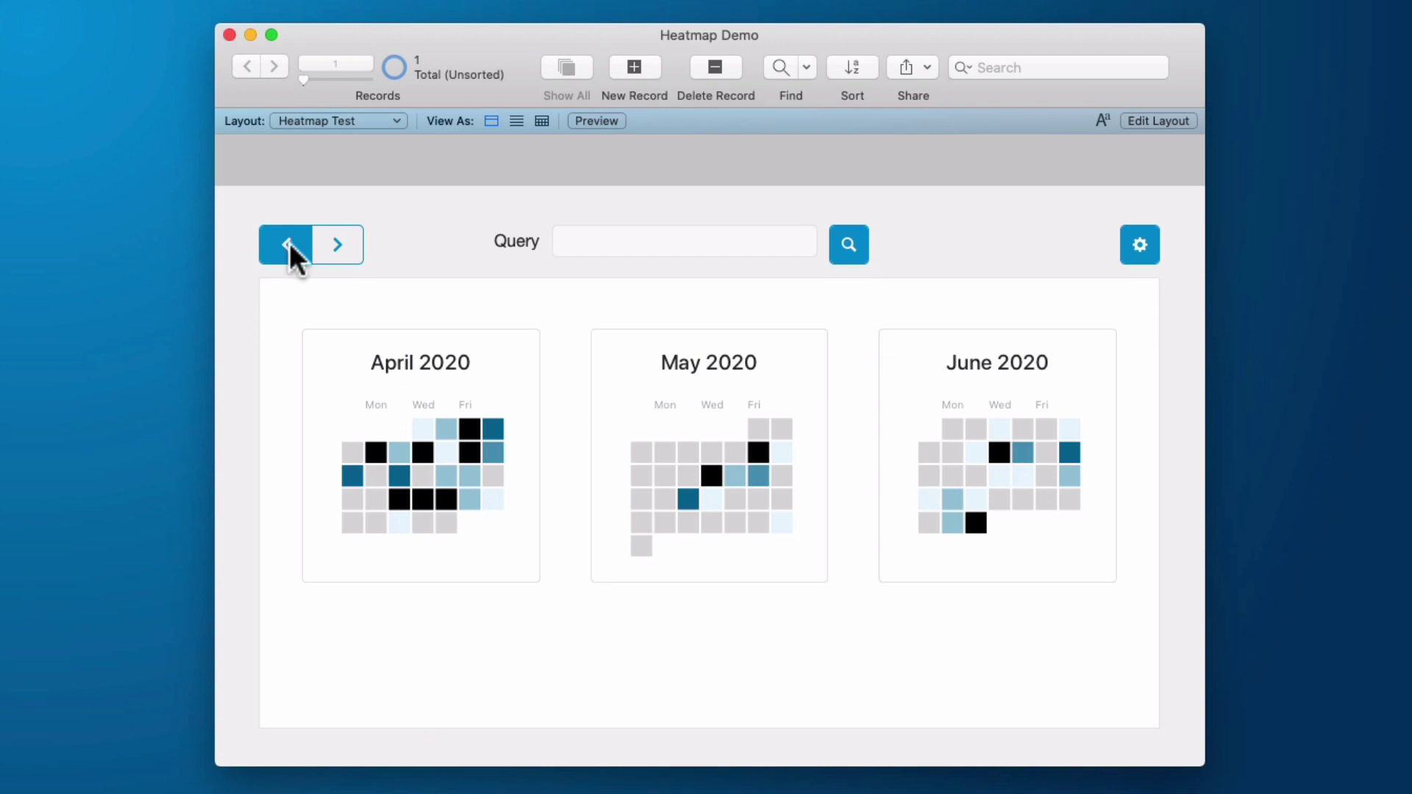
{"action": "left_click", "coordinate": [378, 452]}
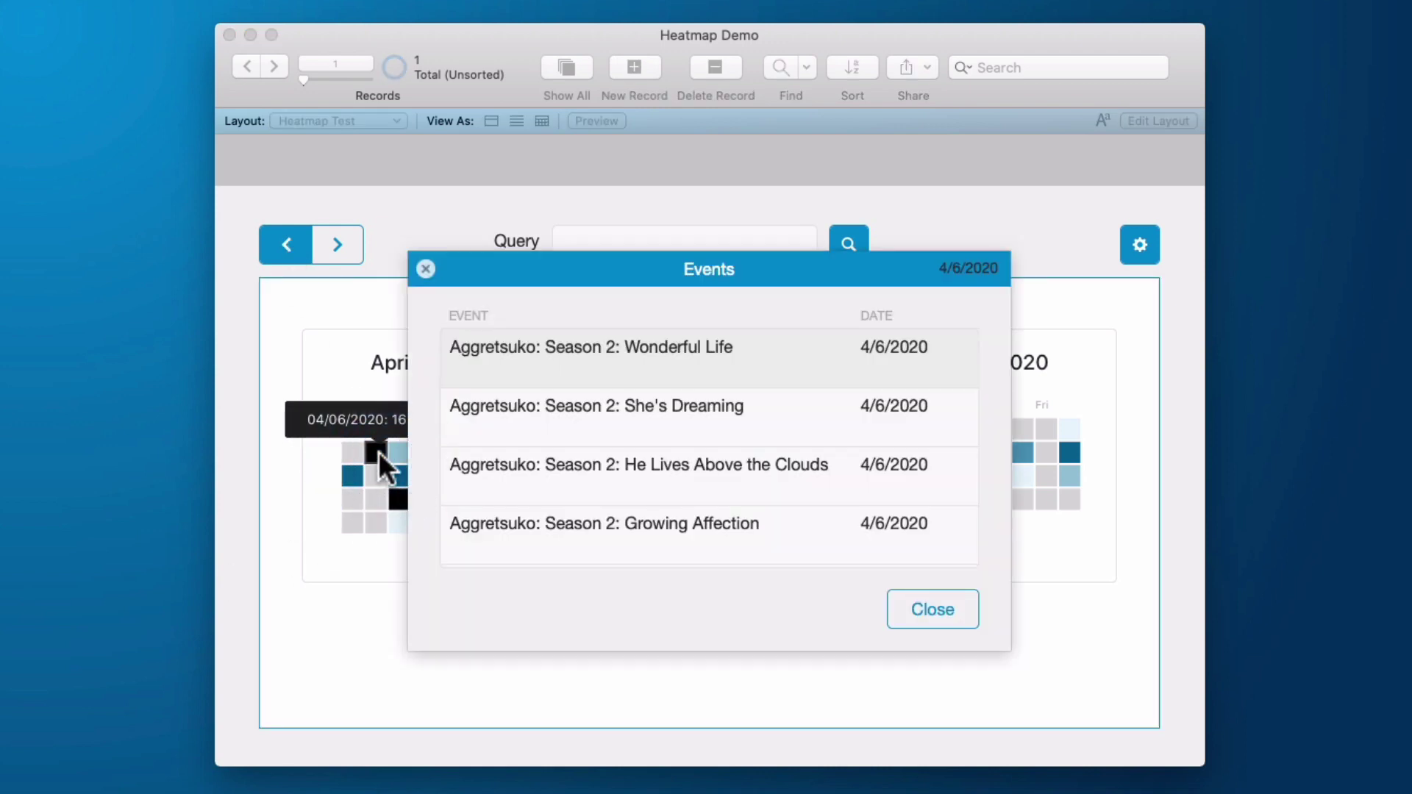
{"action": "scroll", "coordinate": [663, 492], "scroll_direction": "down", "scroll_amount": 10}
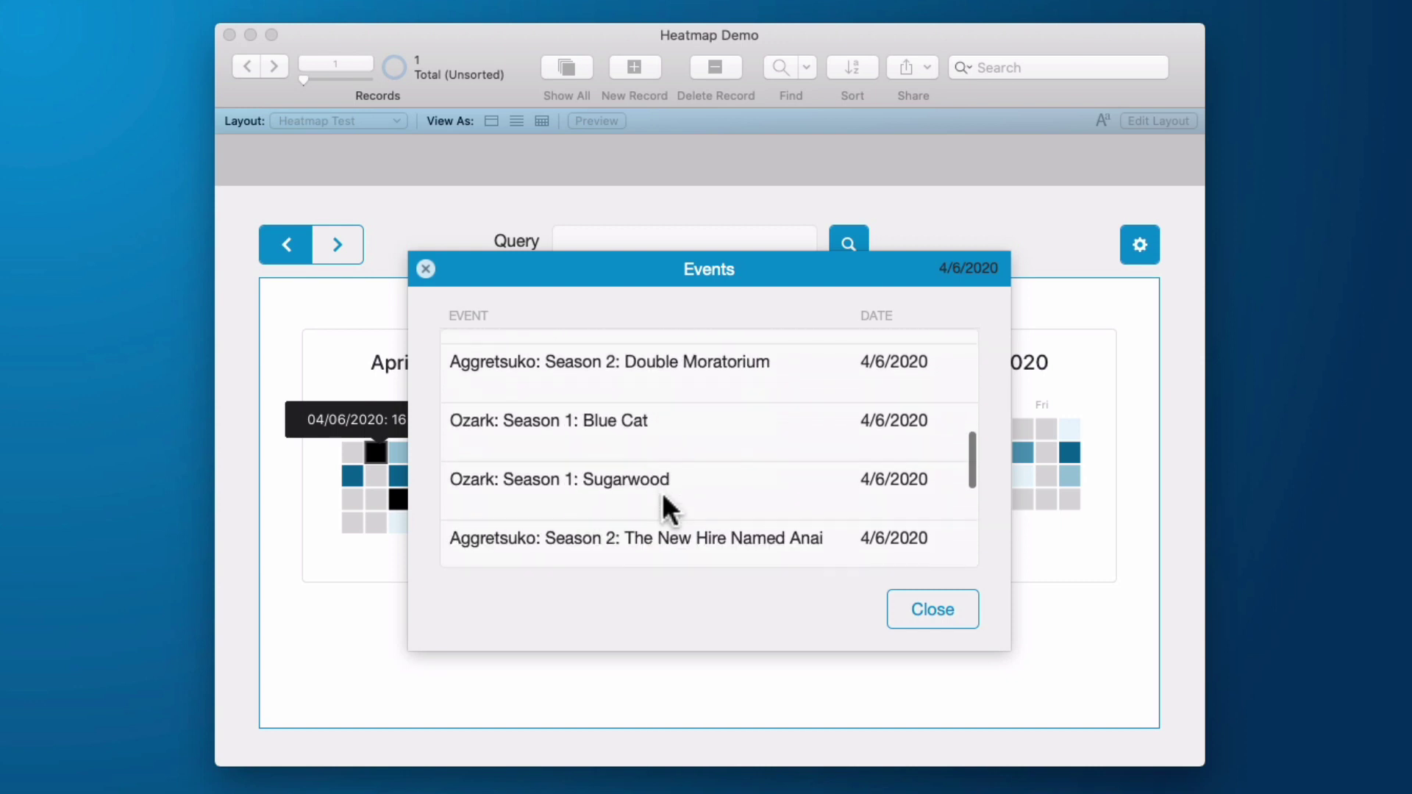
{"action": "scroll", "coordinate": [662, 492], "scroll_direction": "down", "scroll_amount": 1}
{"action": "scroll", "coordinate": [572, 527], "scroll_direction": "down", "scroll_amount": 5}
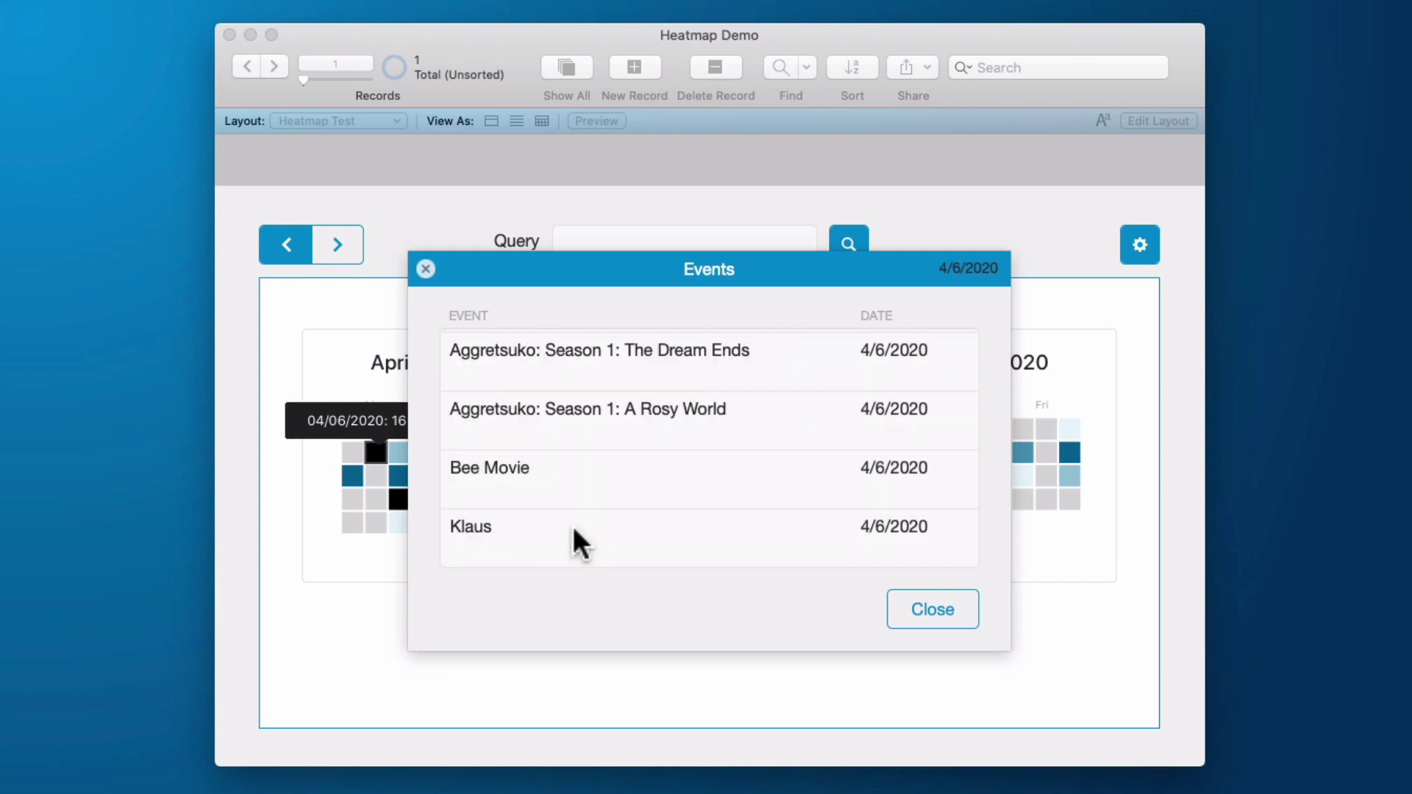
{"action": "scroll", "coordinate": [572, 527], "scroll_direction": "up", "scroll_amount": 6}
{"action": "scroll", "coordinate": [572, 527], "scroll_direction": "up", "scroll_amount": 2}
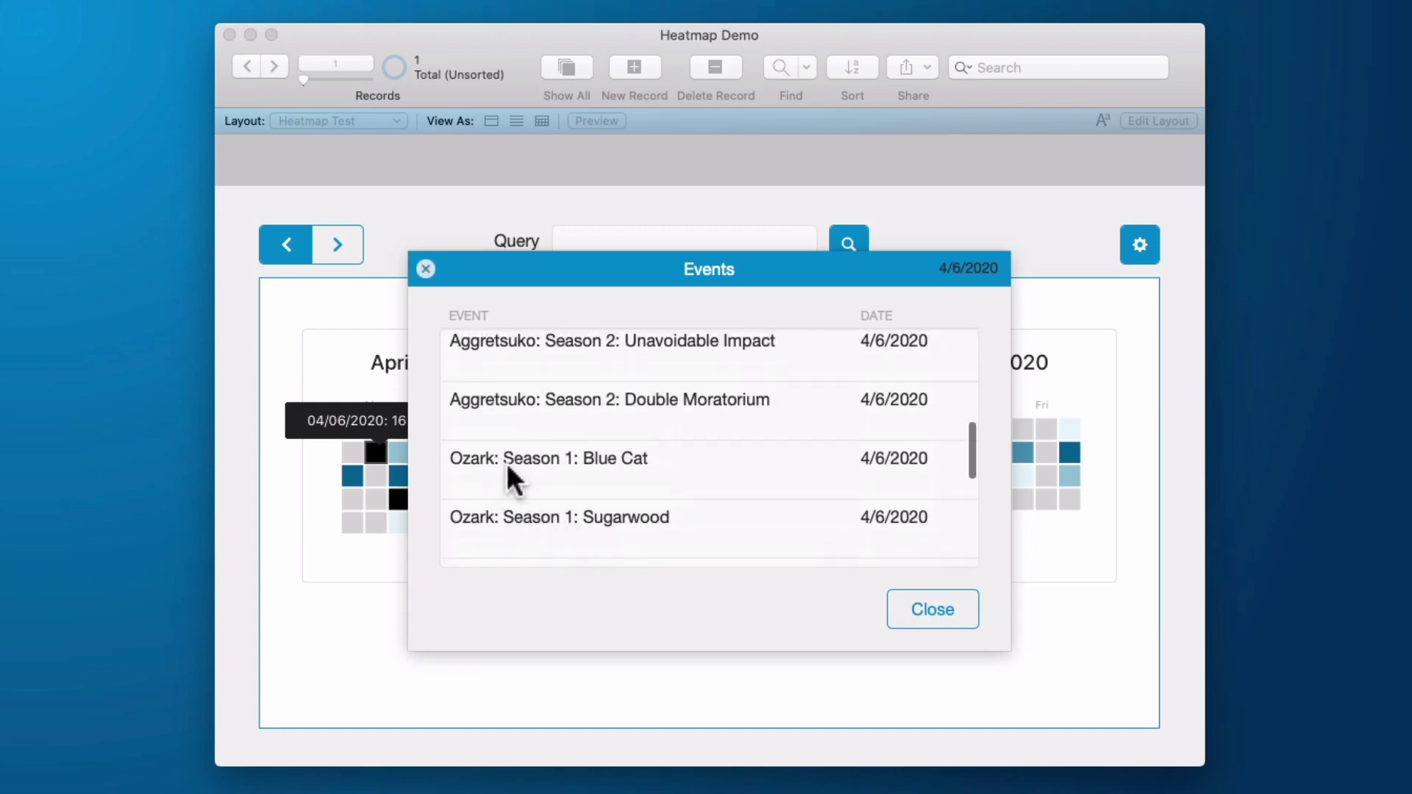
{"action": "scroll", "coordinate": [537, 490], "scroll_direction": "up", "scroll_amount": 5}
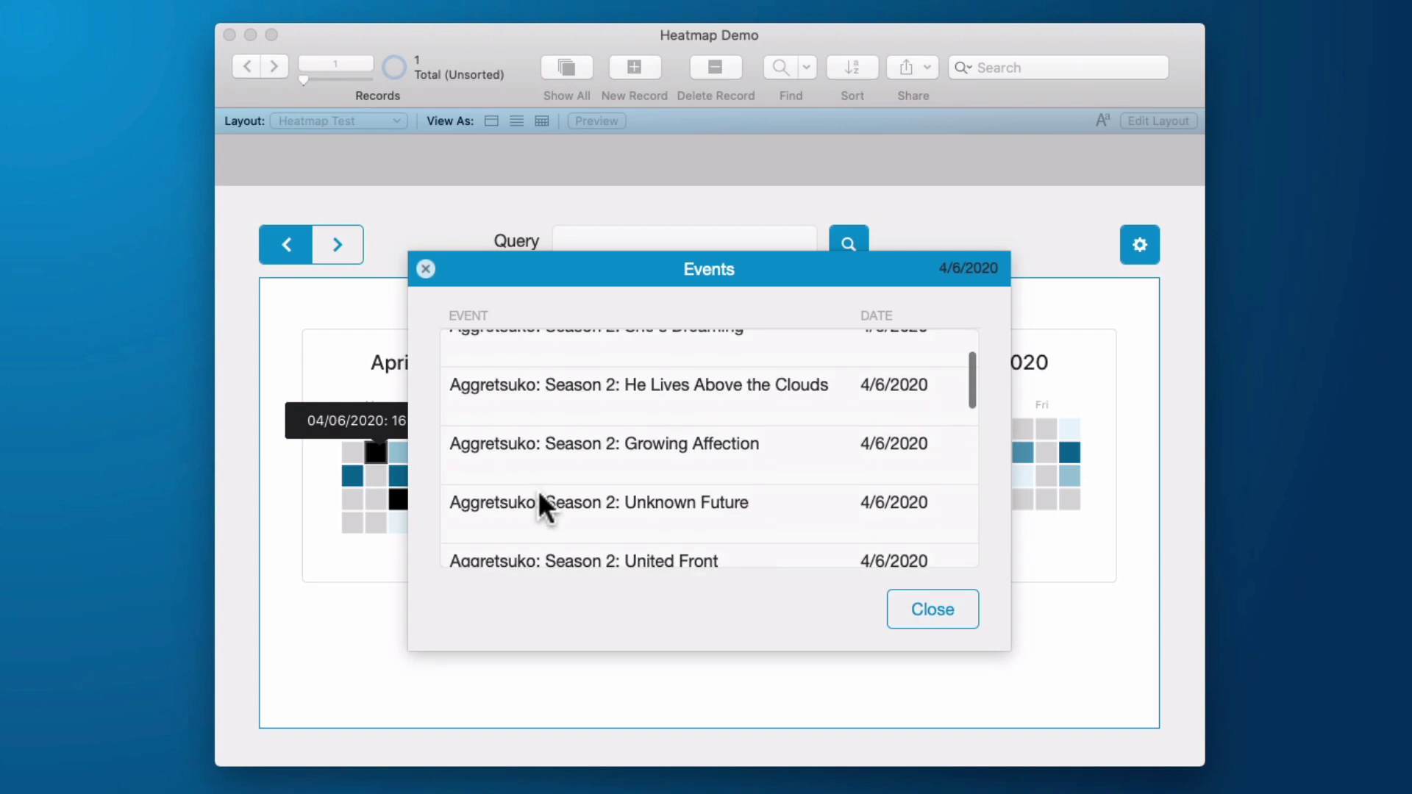
{"action": "scroll", "coordinate": [537, 490], "scroll_direction": "up", "scroll_amount": 2}
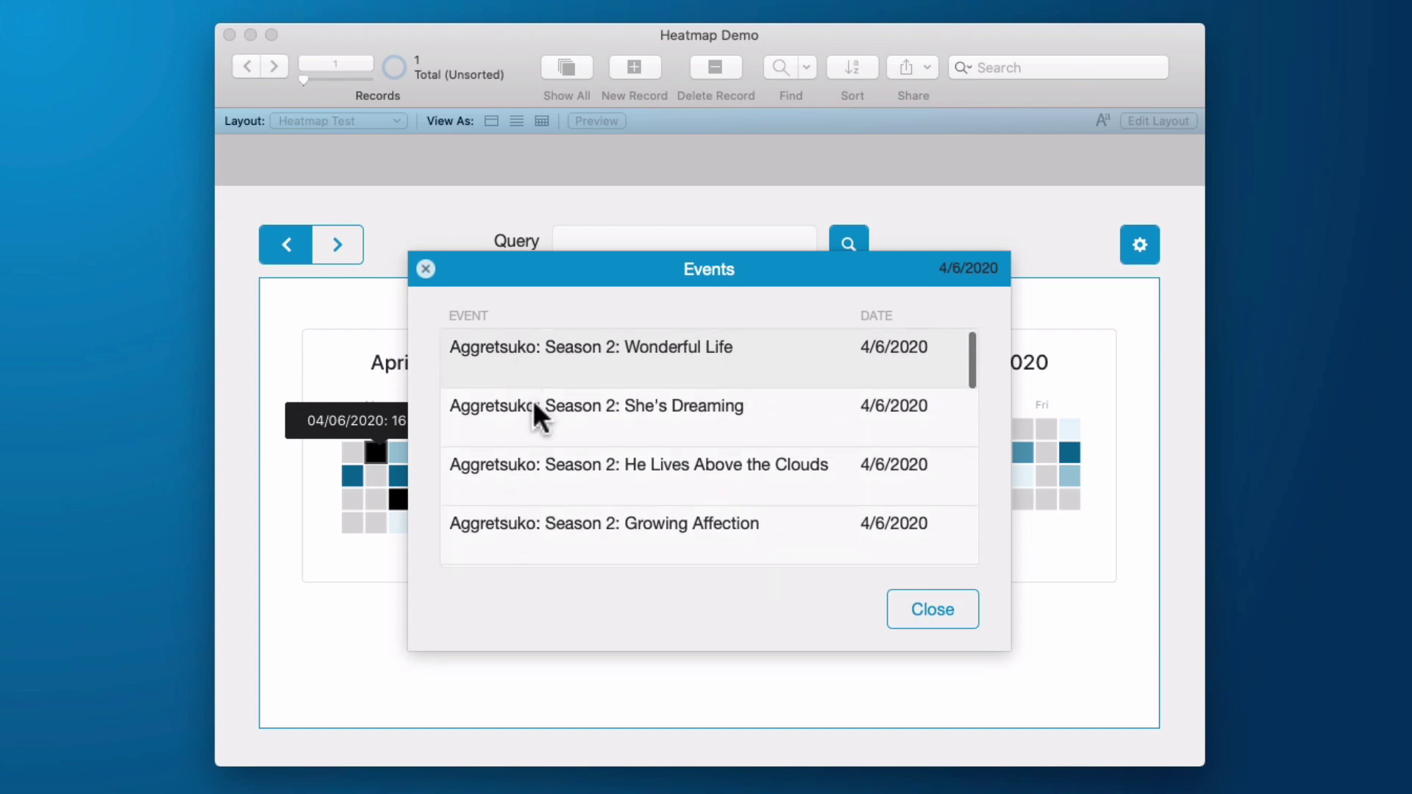
{"action": "left_click", "coordinate": [937, 610]}
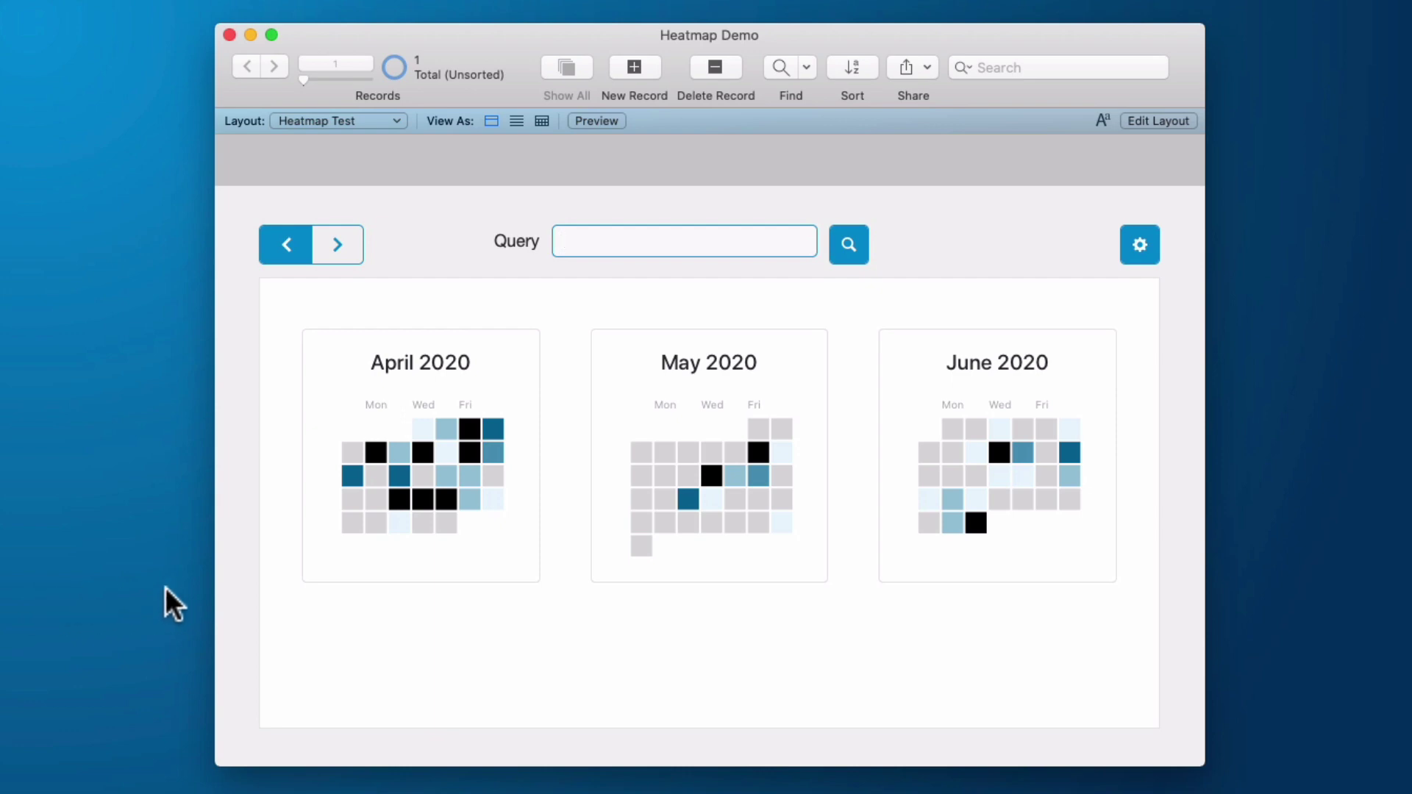
{"action": "left_click", "coordinate": [473, 452]}
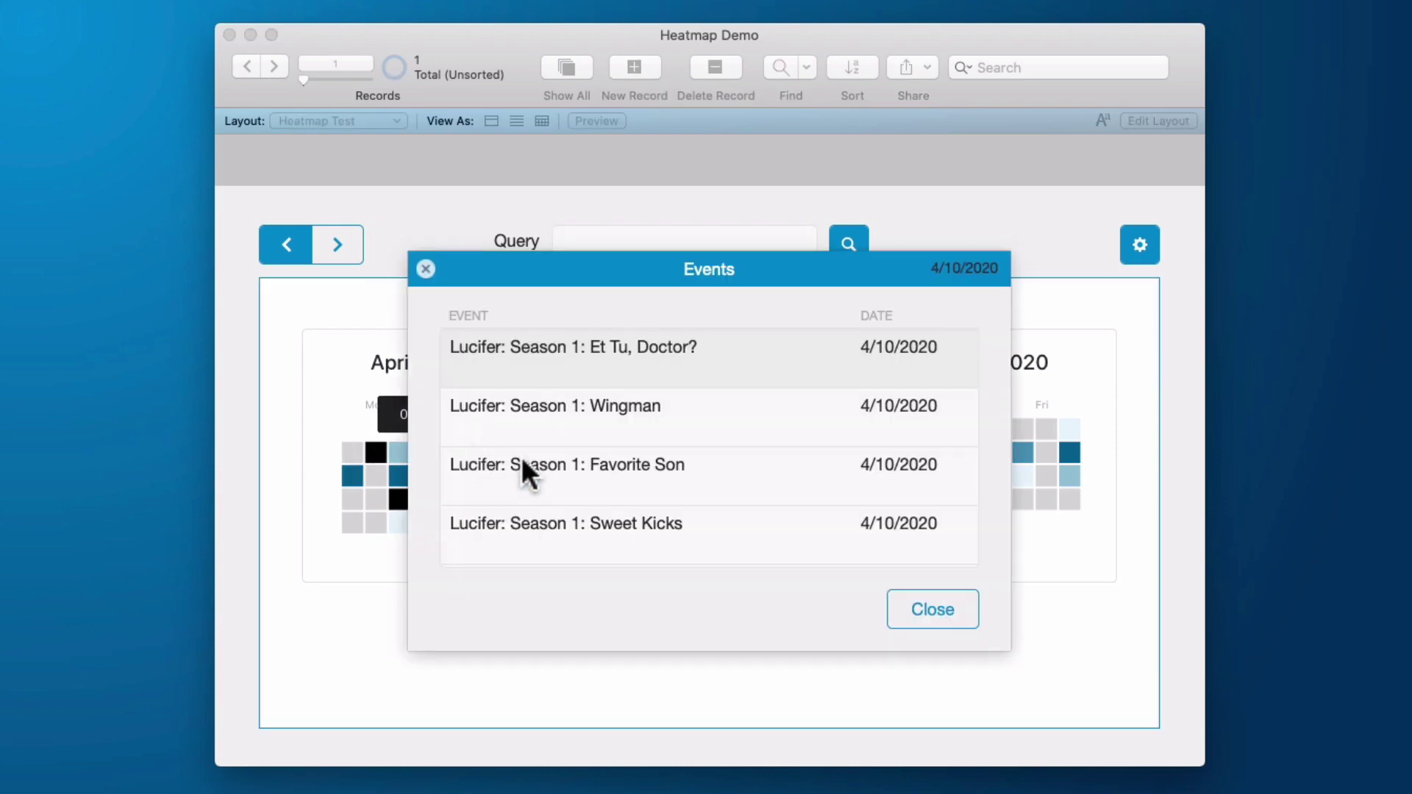
{"action": "scroll", "coordinate": [612, 465], "scroll_direction": "down", "scroll_amount": 5}
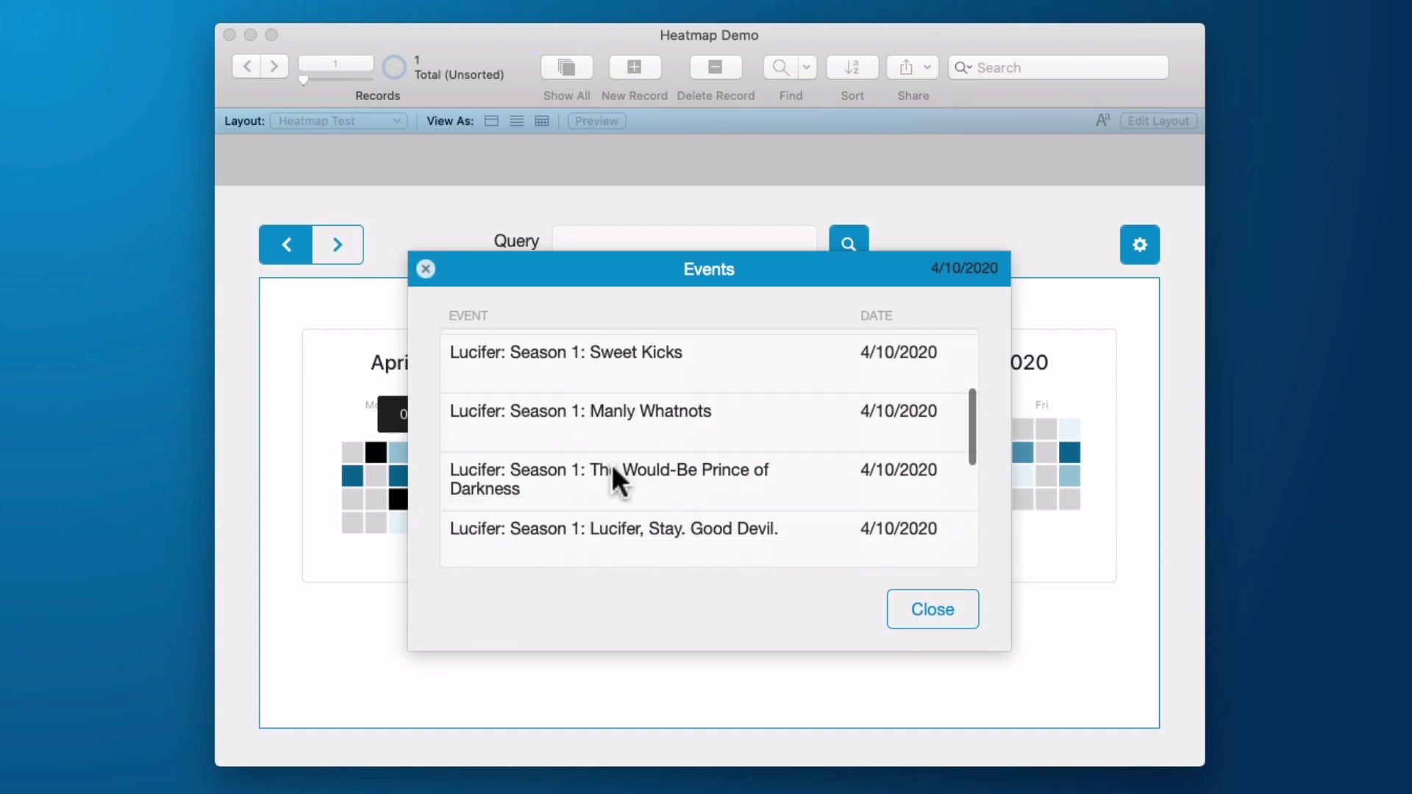
{"action": "scroll", "coordinate": [612, 465], "scroll_direction": "down", "scroll_amount": 3}
{"action": "scroll", "coordinate": [613, 465], "scroll_direction": "up", "scroll_amount": 6}
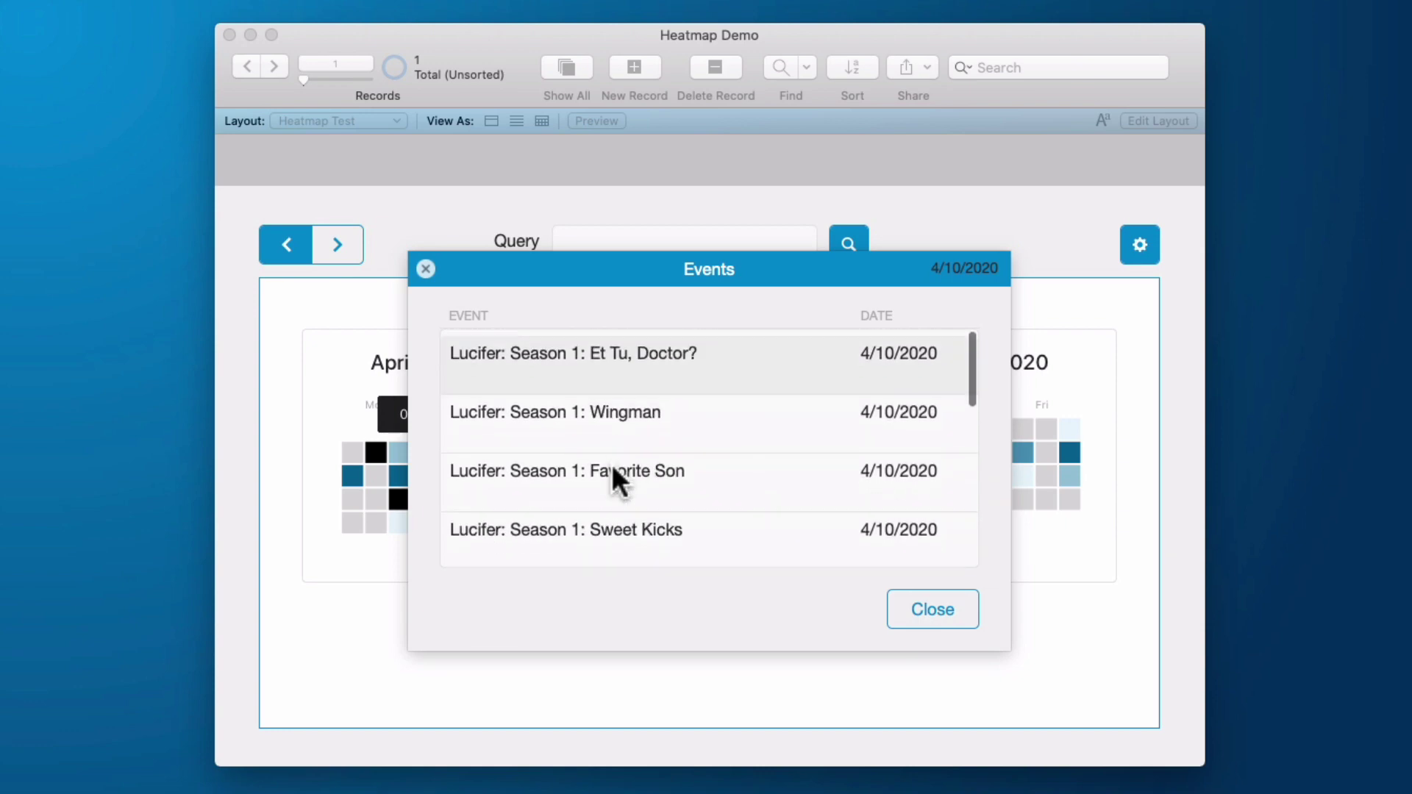
{"action": "left_click", "coordinate": [935, 612]}
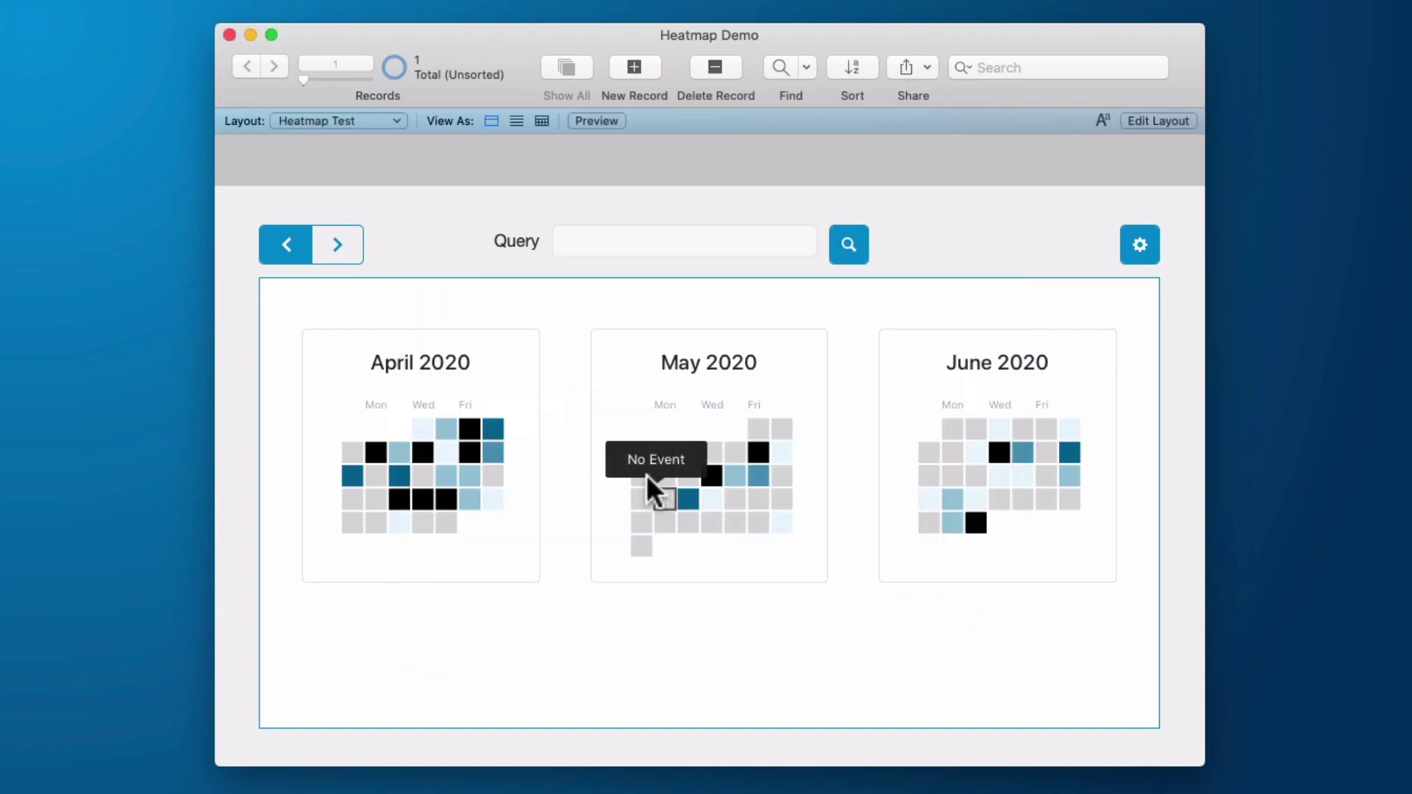
{"action": "left_click", "coordinate": [587, 241]}
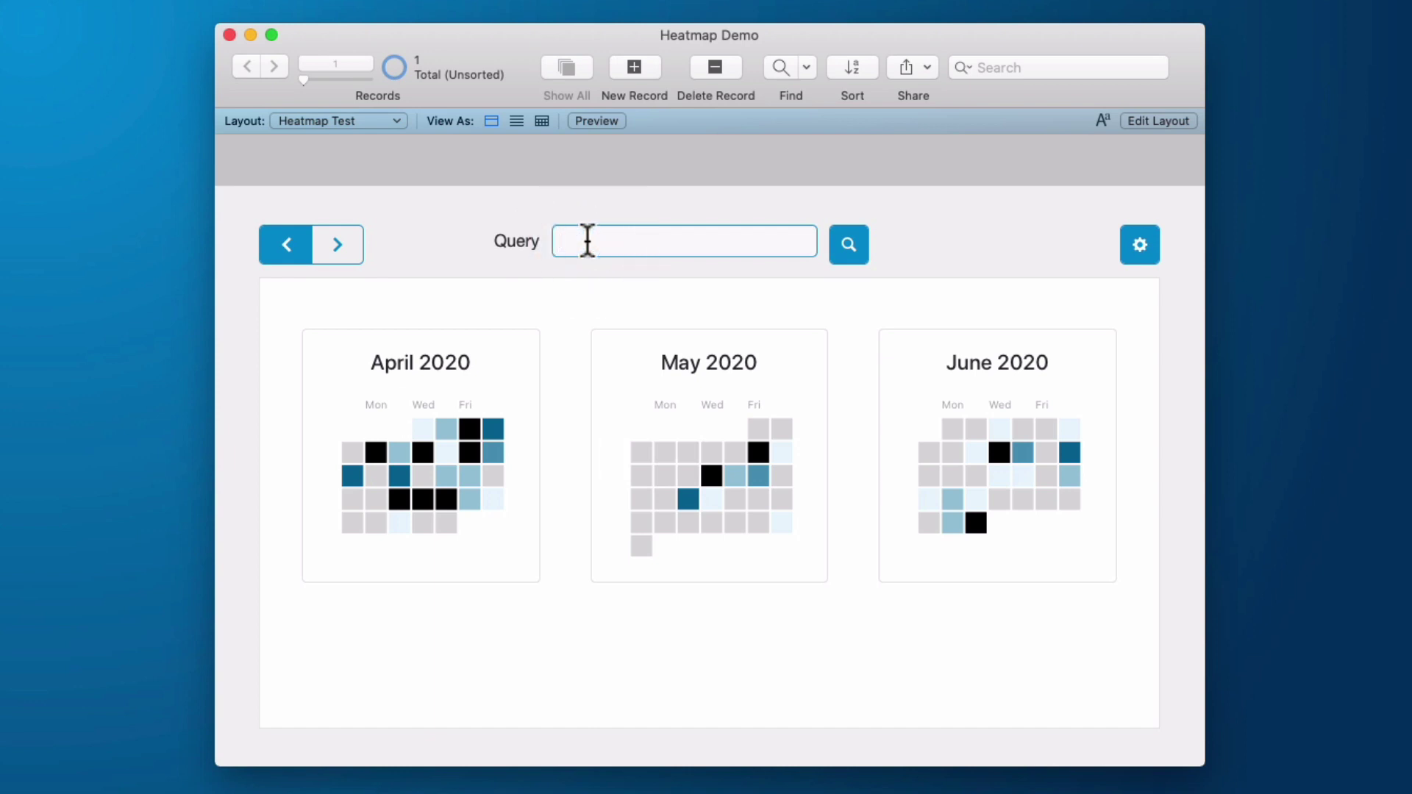
{"action": "type", "text": "Lucifer"}
{"action": "left_click", "coordinate": [847, 245]}
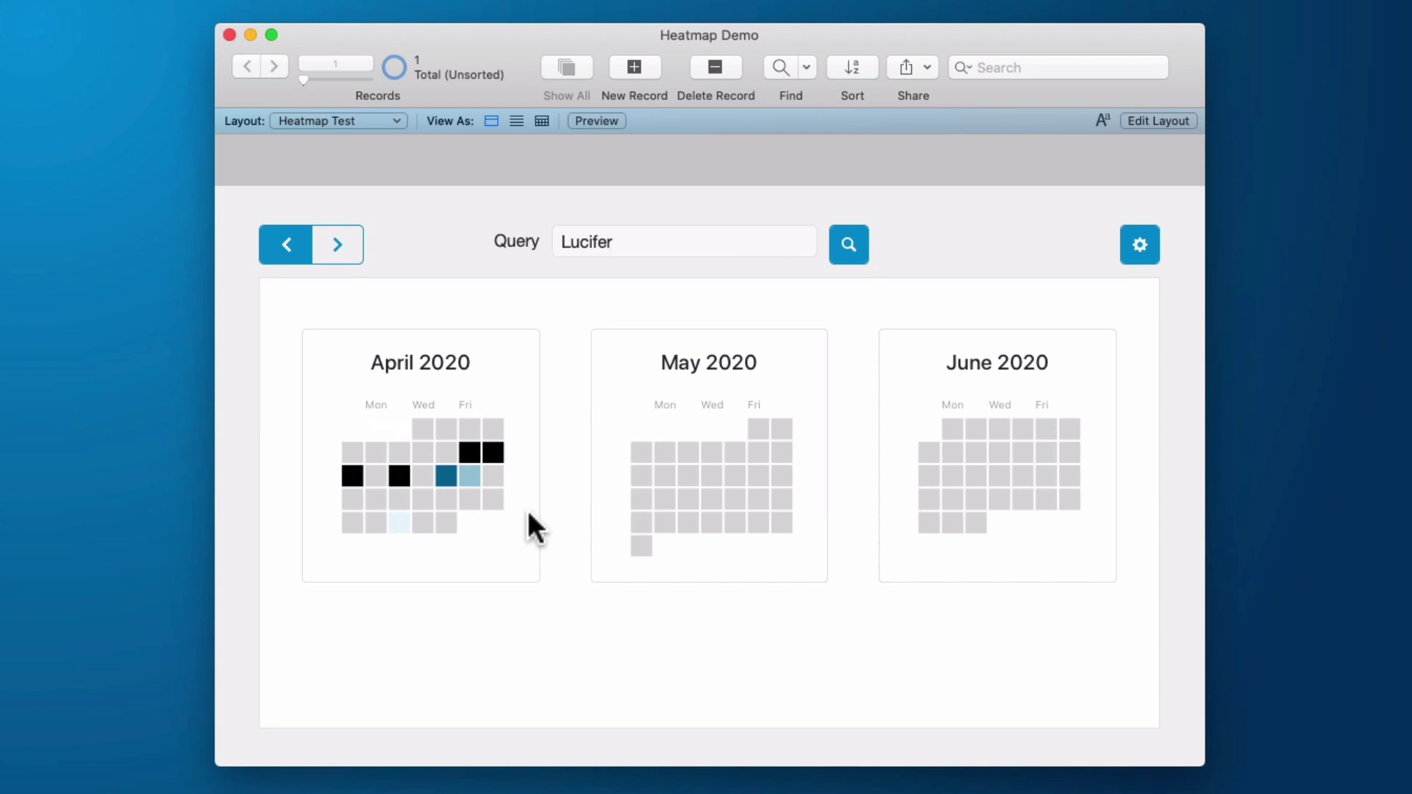
{"action": "left_click", "coordinate": [340, 245]}
{"action": "left_click", "coordinate": [342, 246]}
{"action": "left_click", "coordinate": [342, 246]}
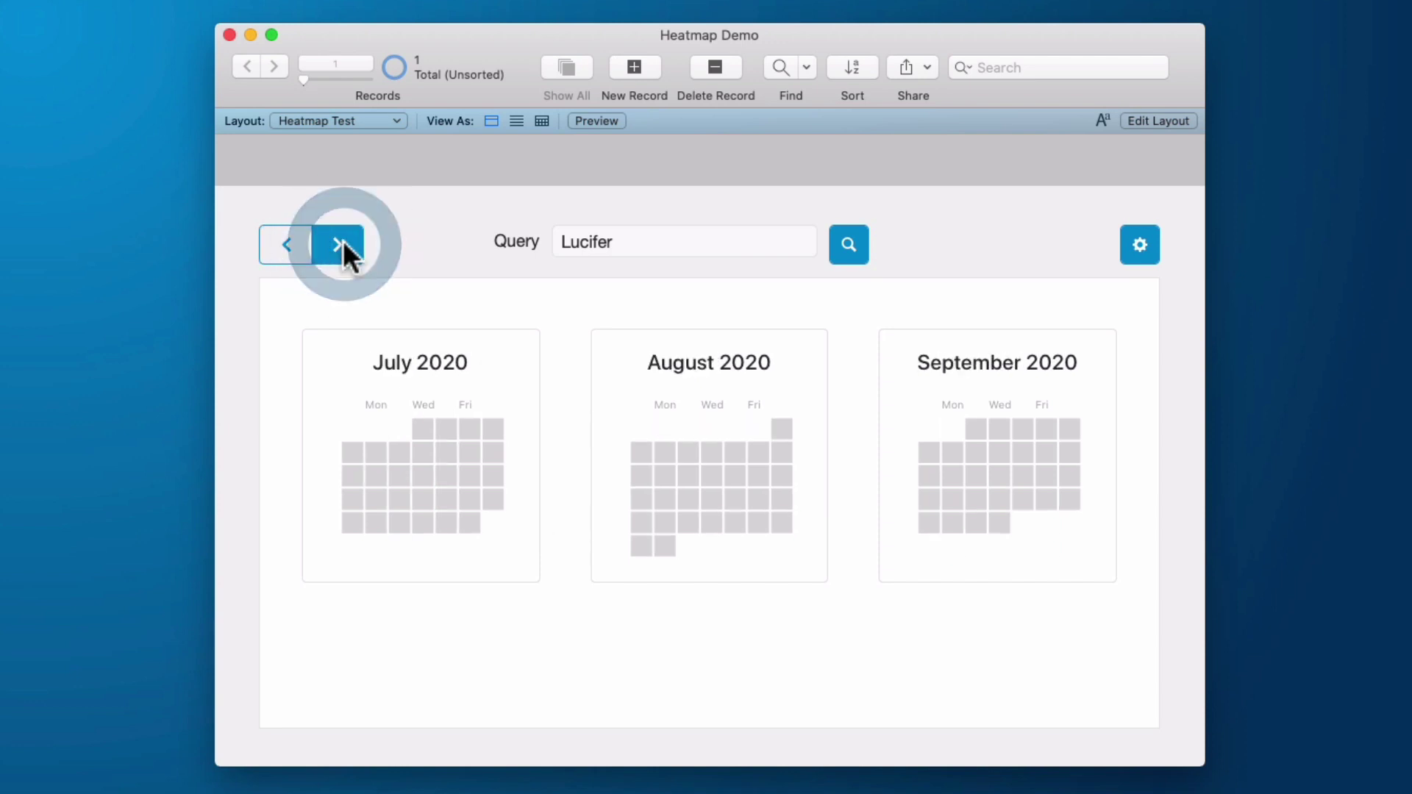
{"action": "left_click", "coordinate": [341, 246]}
{"action": "left_click", "coordinate": [281, 245]}
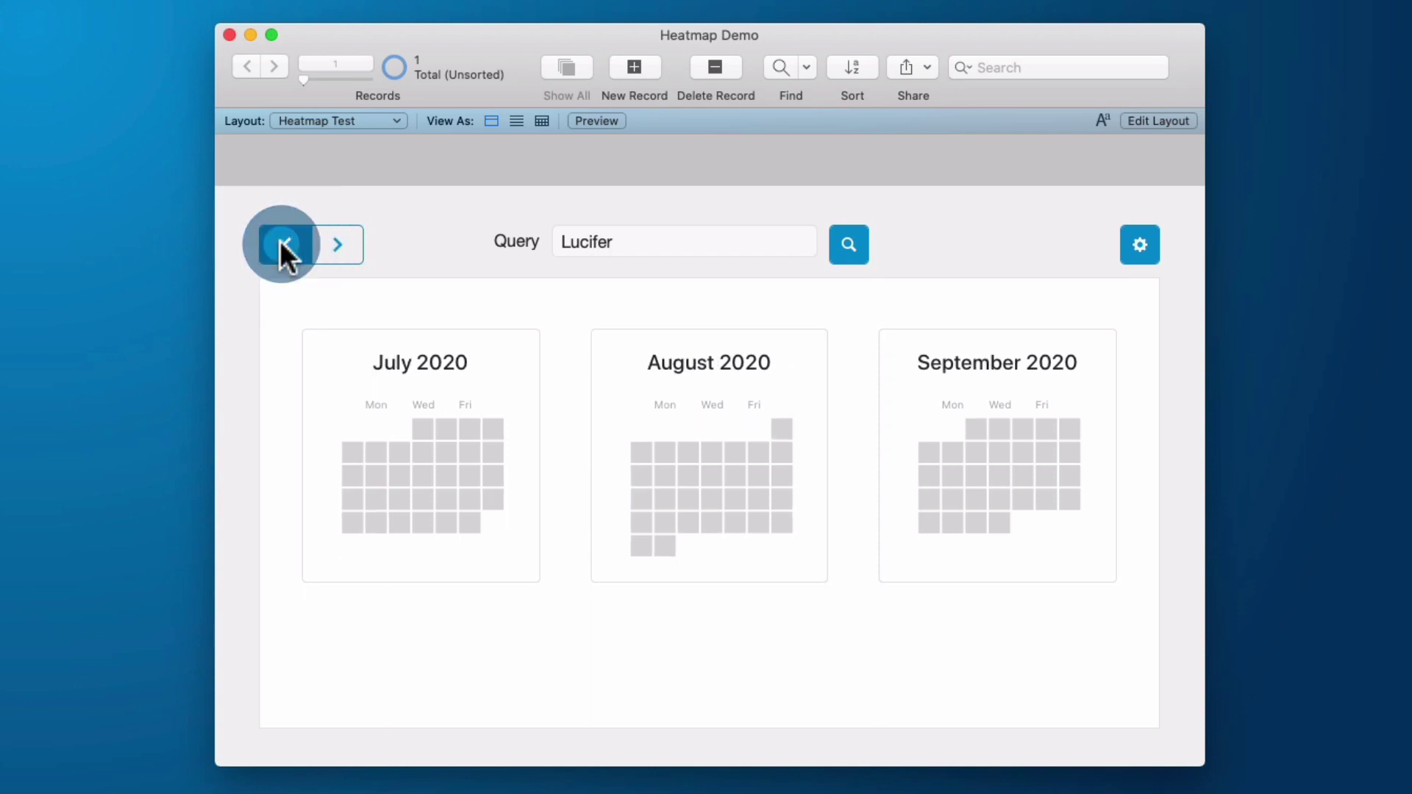
{"action": "left_click", "coordinate": [281, 243]}
{"action": "left_click", "coordinate": [281, 242]}
{"action": "left_click", "coordinate": [281, 243]}
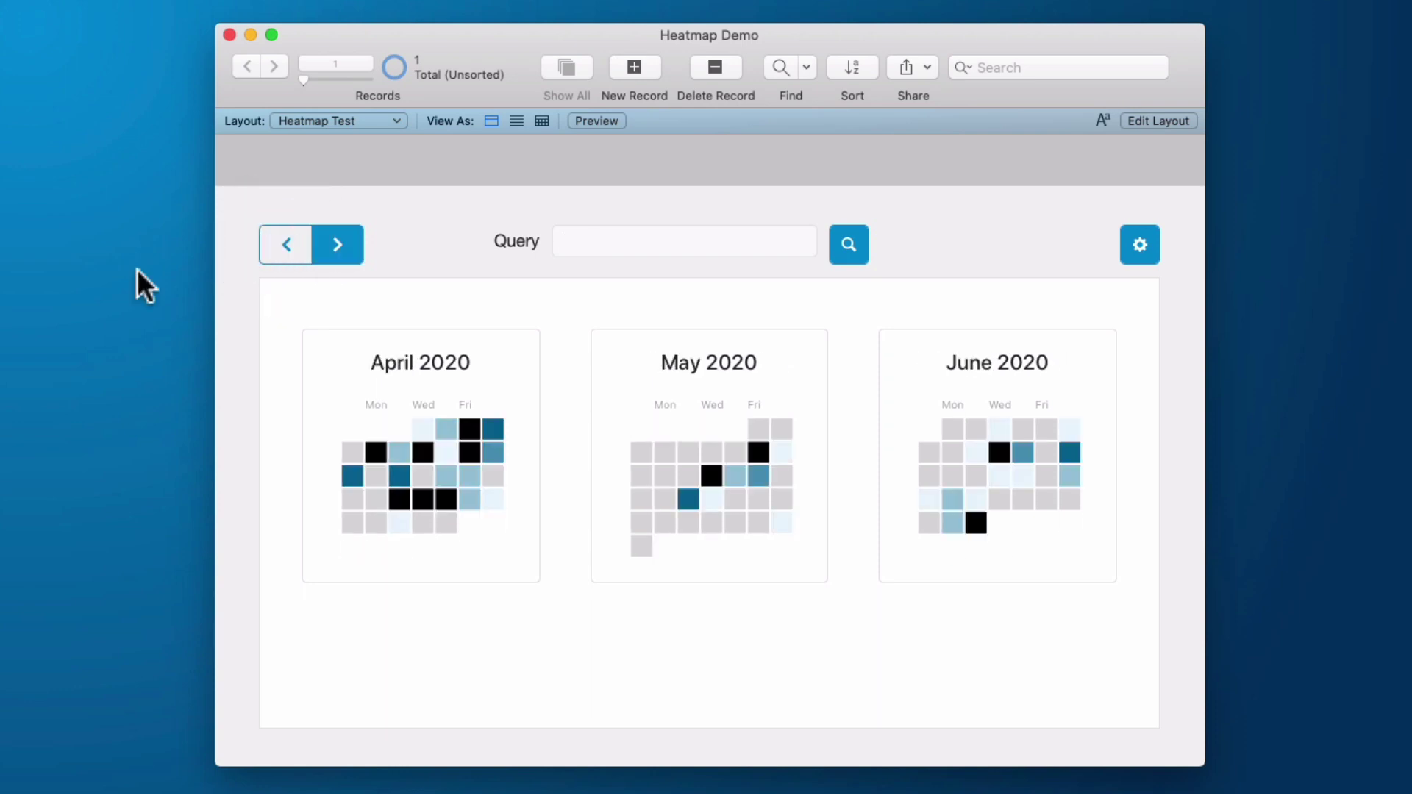
- Filter the heatmap by searching for 'Supernatural' in the Query field
{"action": "left_click", "coordinate": [567, 243]}
{"action": "type", "text": "Supernatural"}
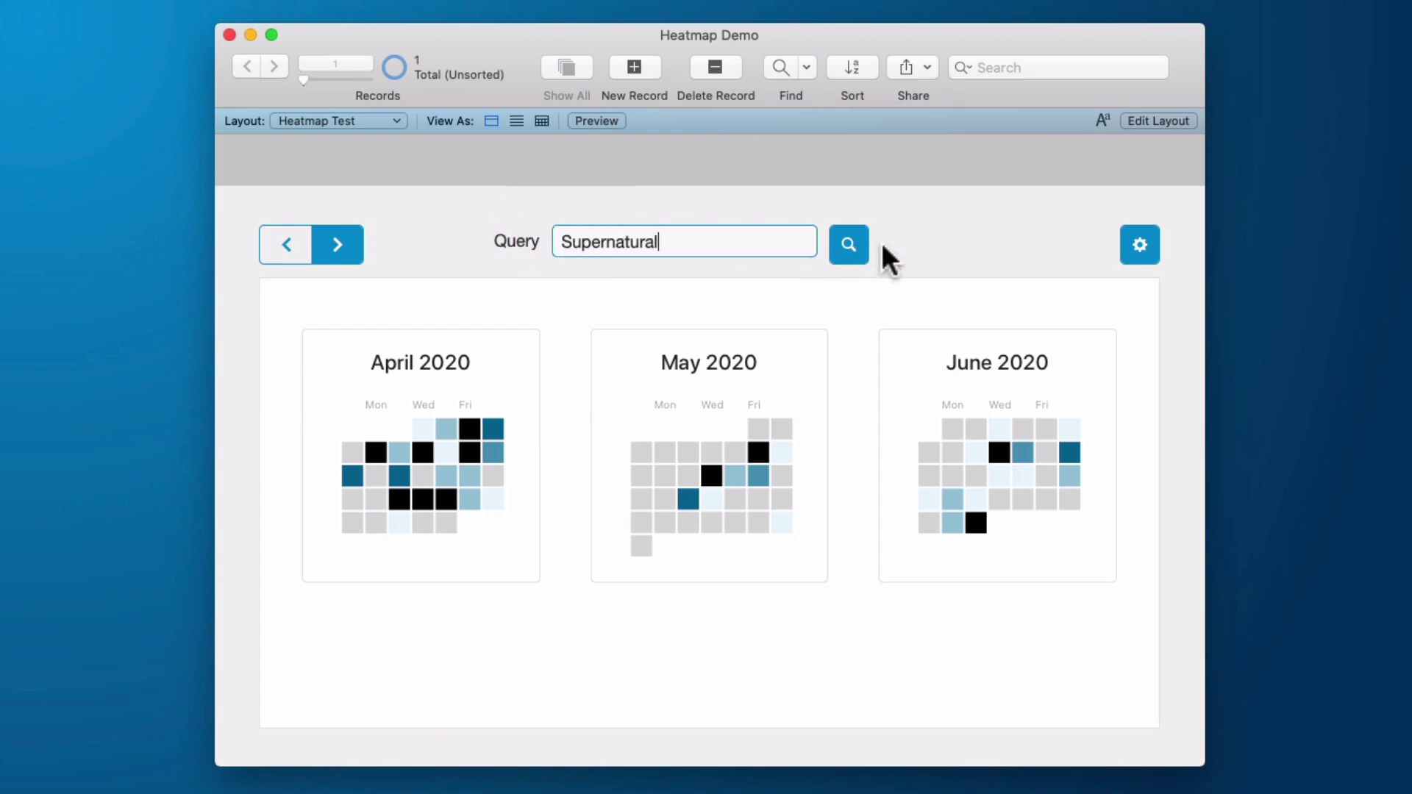
{"action": "left_click", "coordinate": [851, 239]}
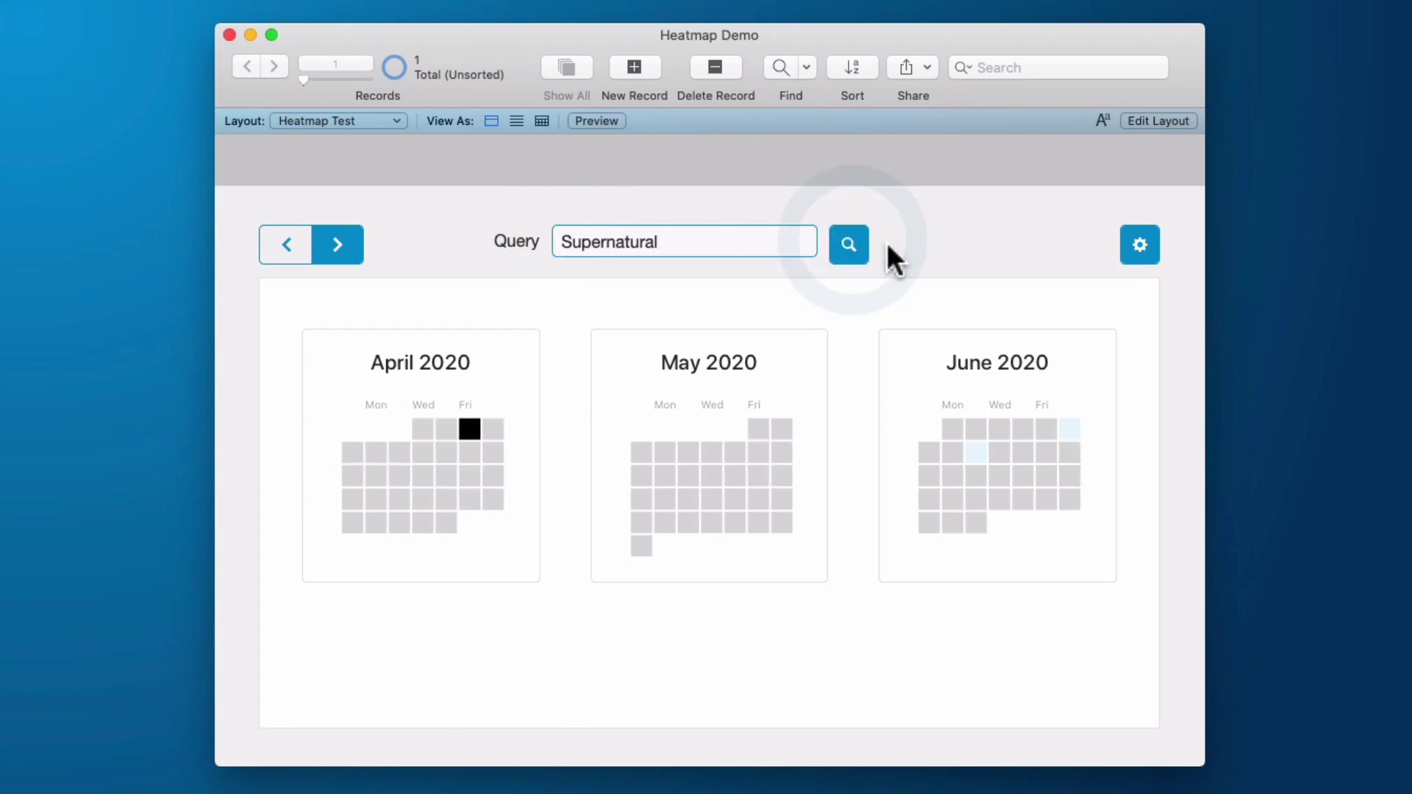
- Review the Supernatural events on April 3, then advance the calendars to June–August
{"action": "left_click", "coordinate": [472, 431]}
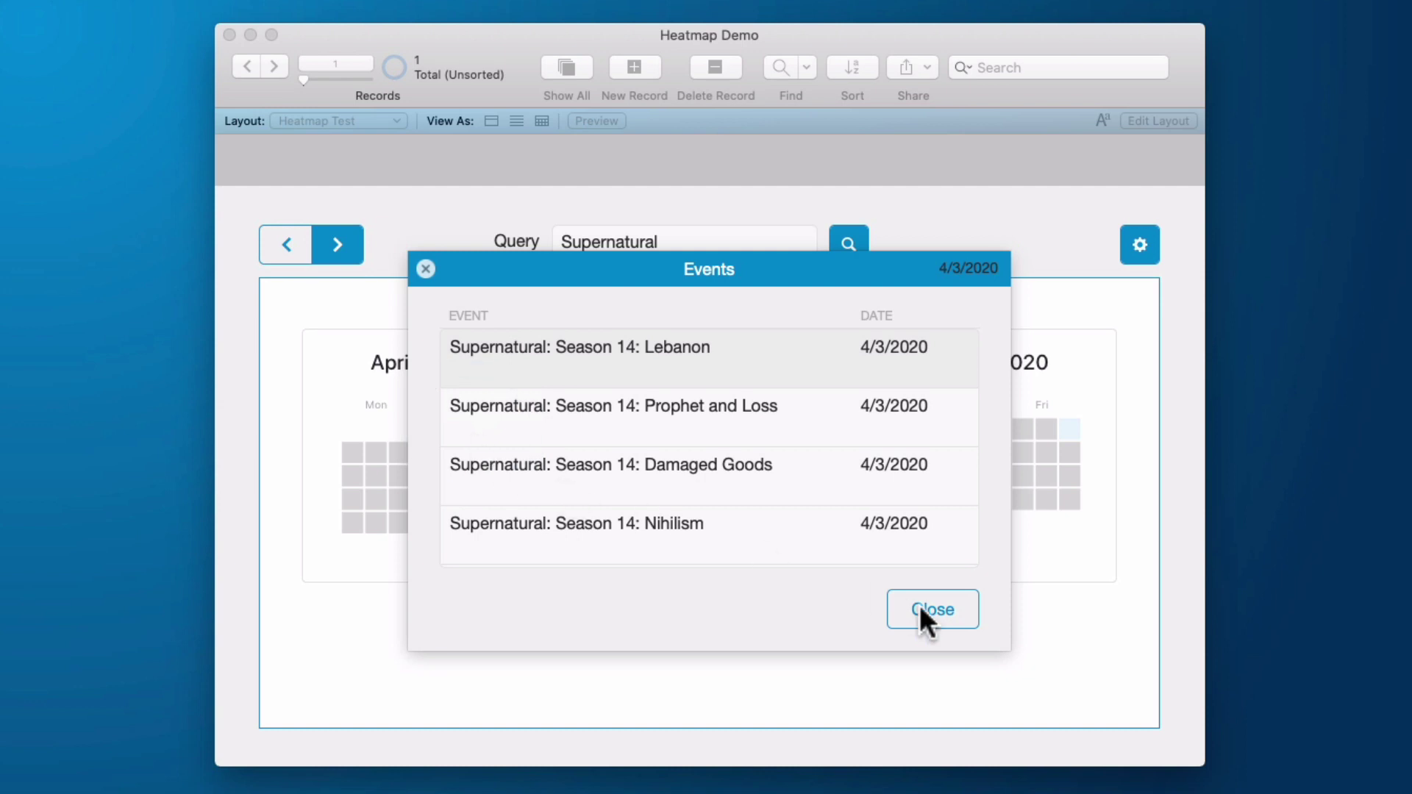
{"action": "scroll", "coordinate": [691, 450], "scroll_direction": "down", "scroll_amount": 10}
{"action": "scroll", "coordinate": [690, 450], "scroll_direction": "up", "scroll_amount": 10}
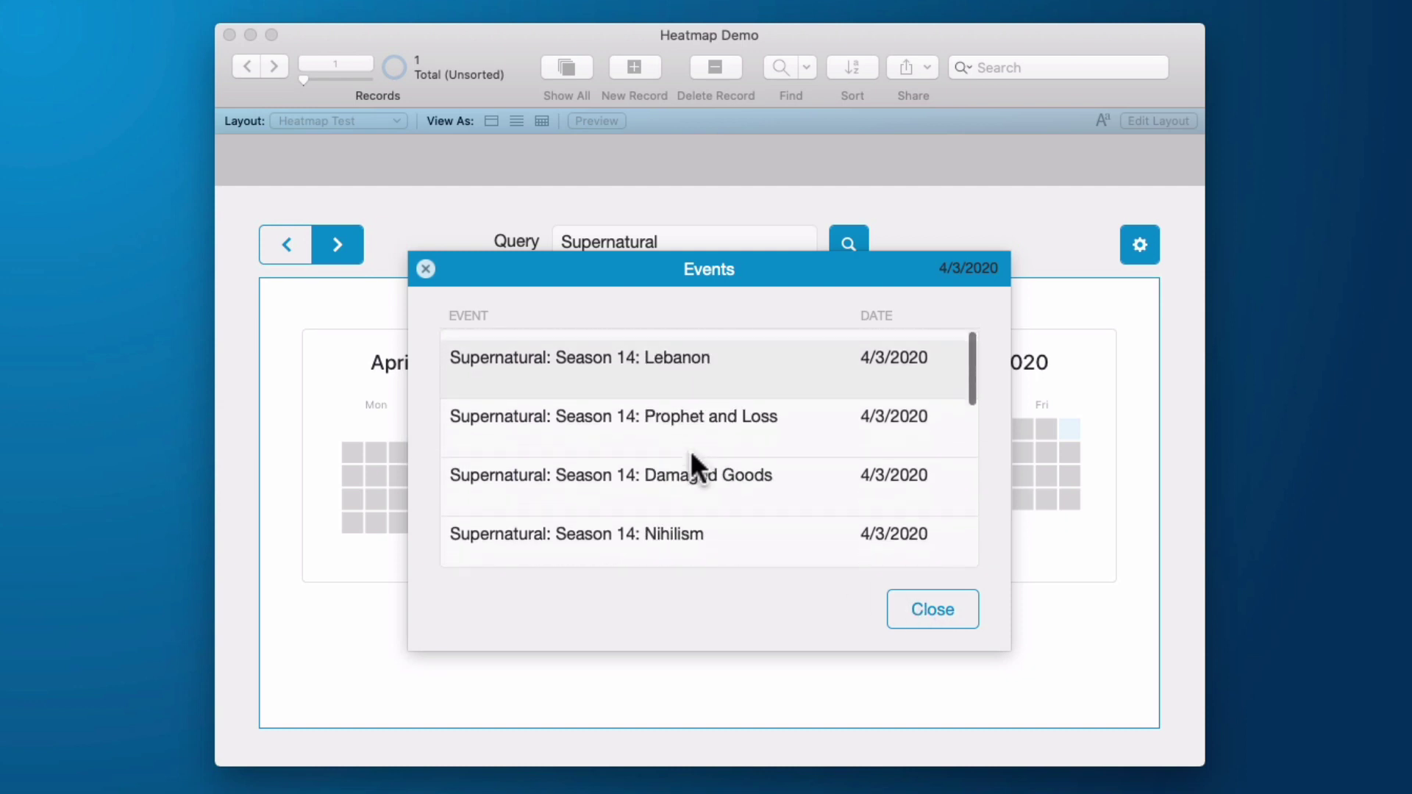
{"action": "left_click", "coordinate": [934, 613]}
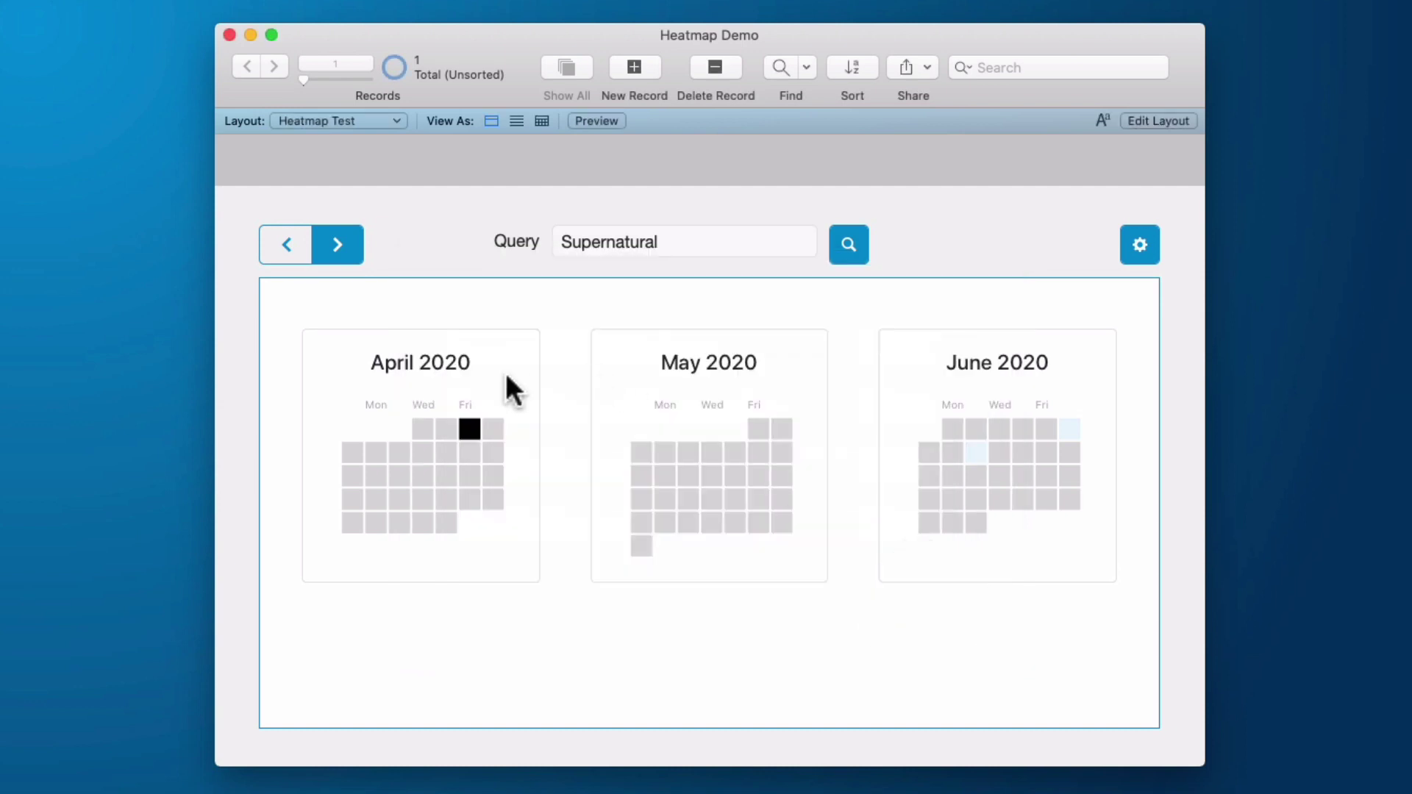
{"action": "left_click", "coordinate": [348, 250]}
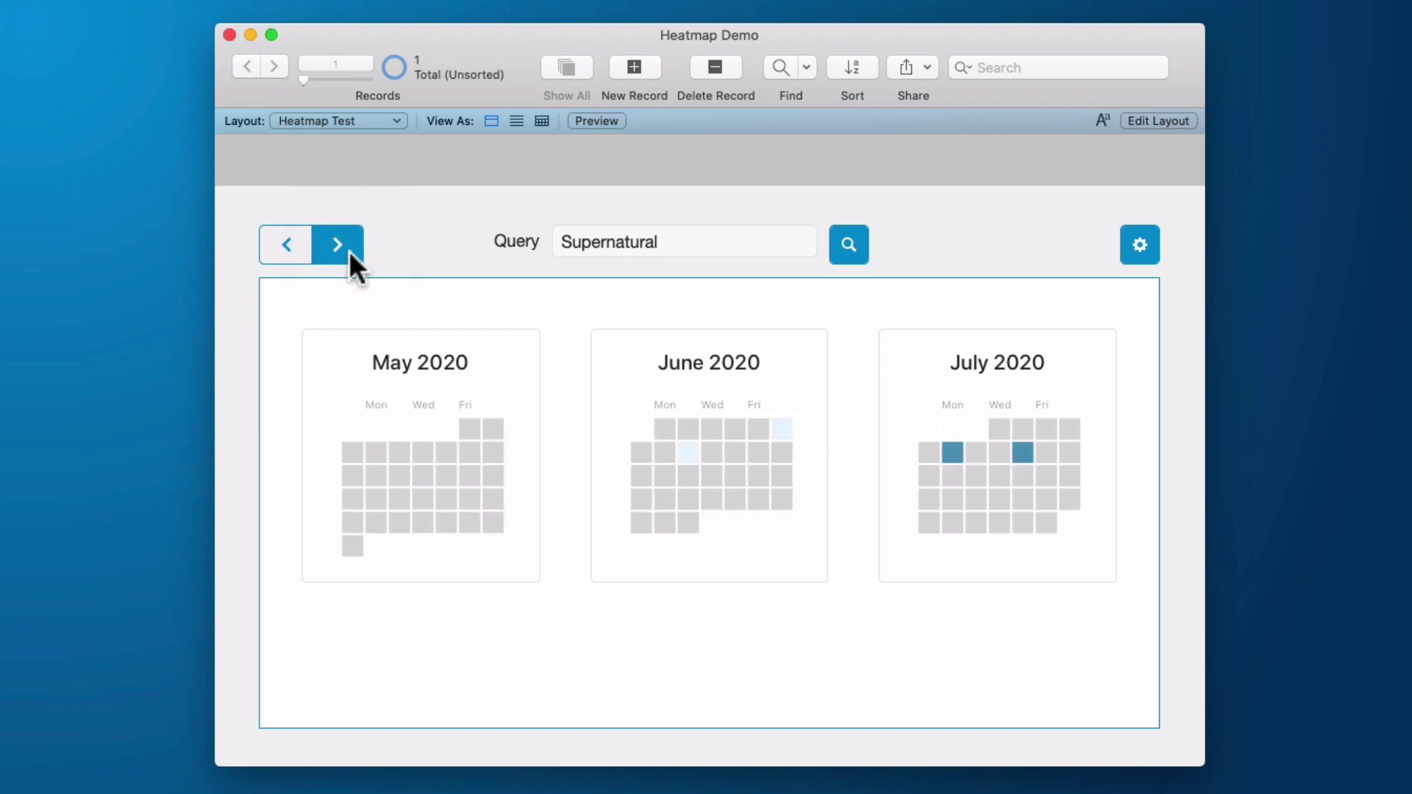
{"action": "left_click", "coordinate": [349, 250]}
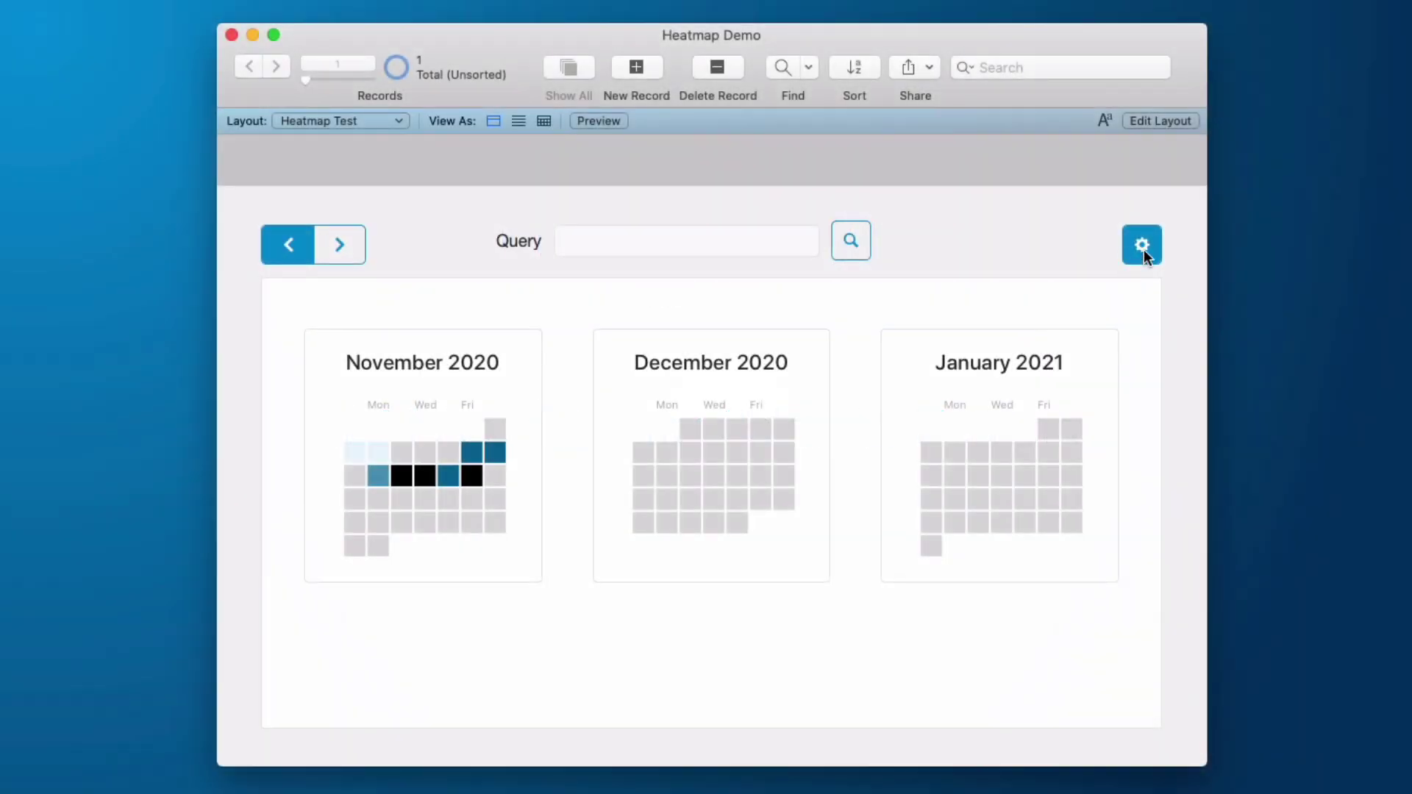
- Open the Heatmap Configurator from the heatmap's gear button
{"action": "left_click", "coordinate": [1143, 246]}
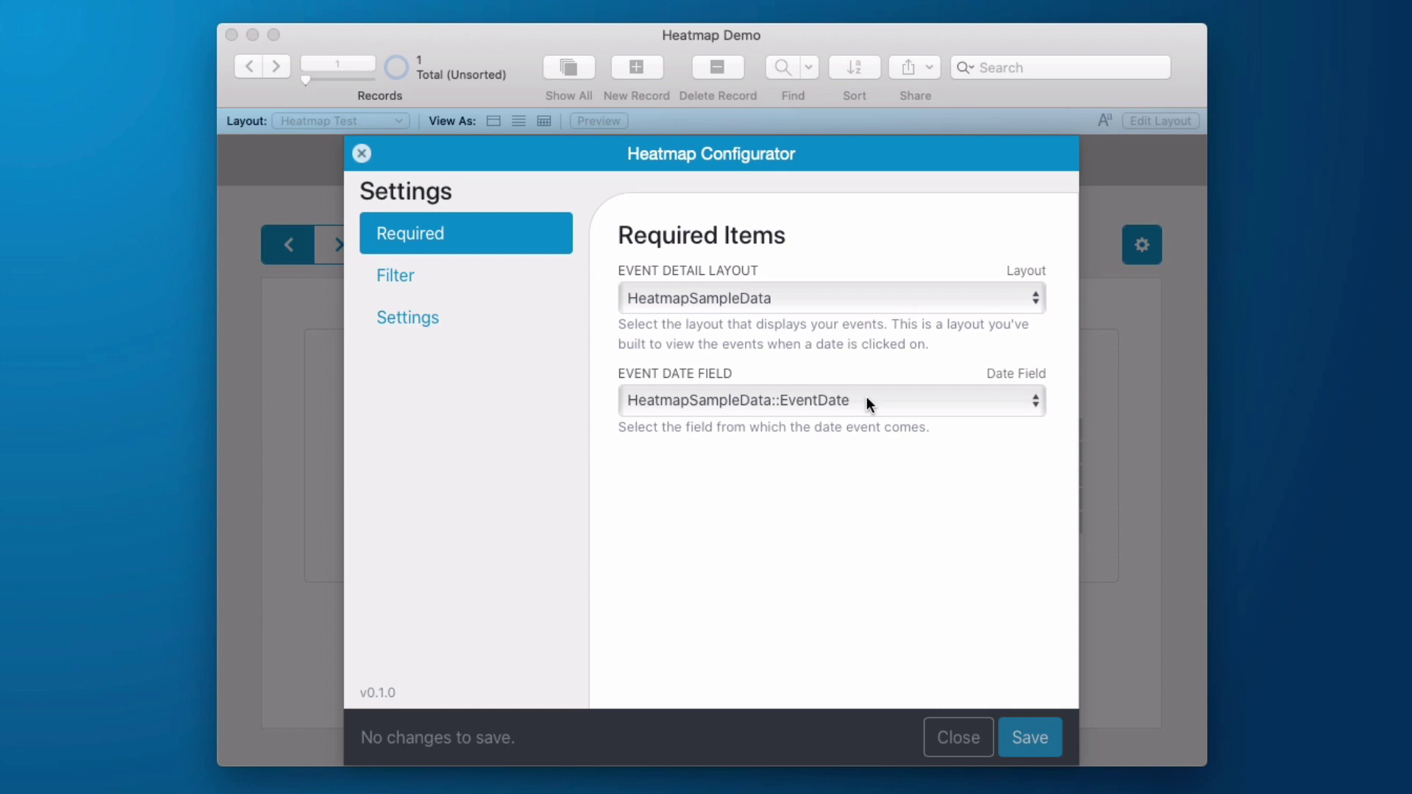
{"action": "left_click", "coordinate": [496, 275]}
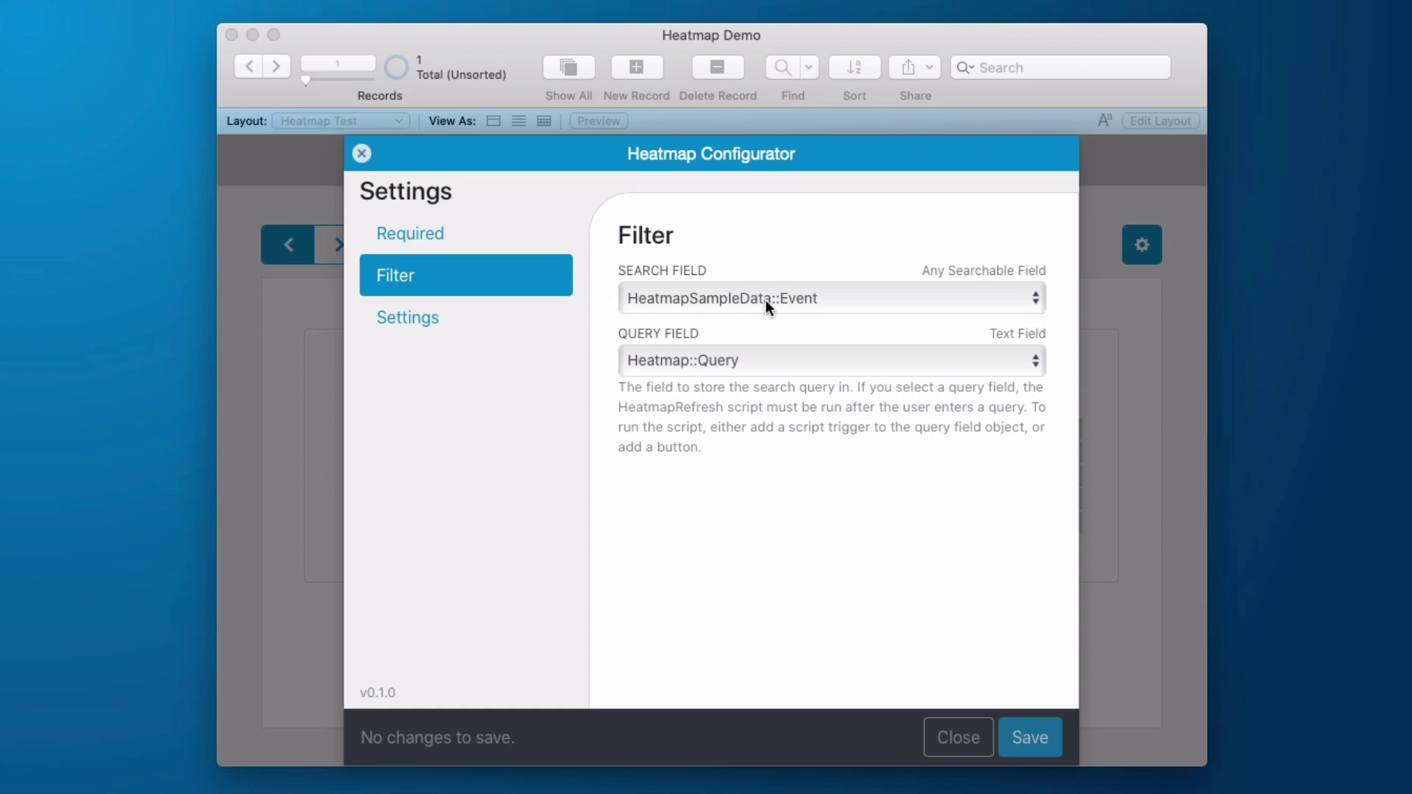
{"action": "left_click", "coordinate": [718, 359]}
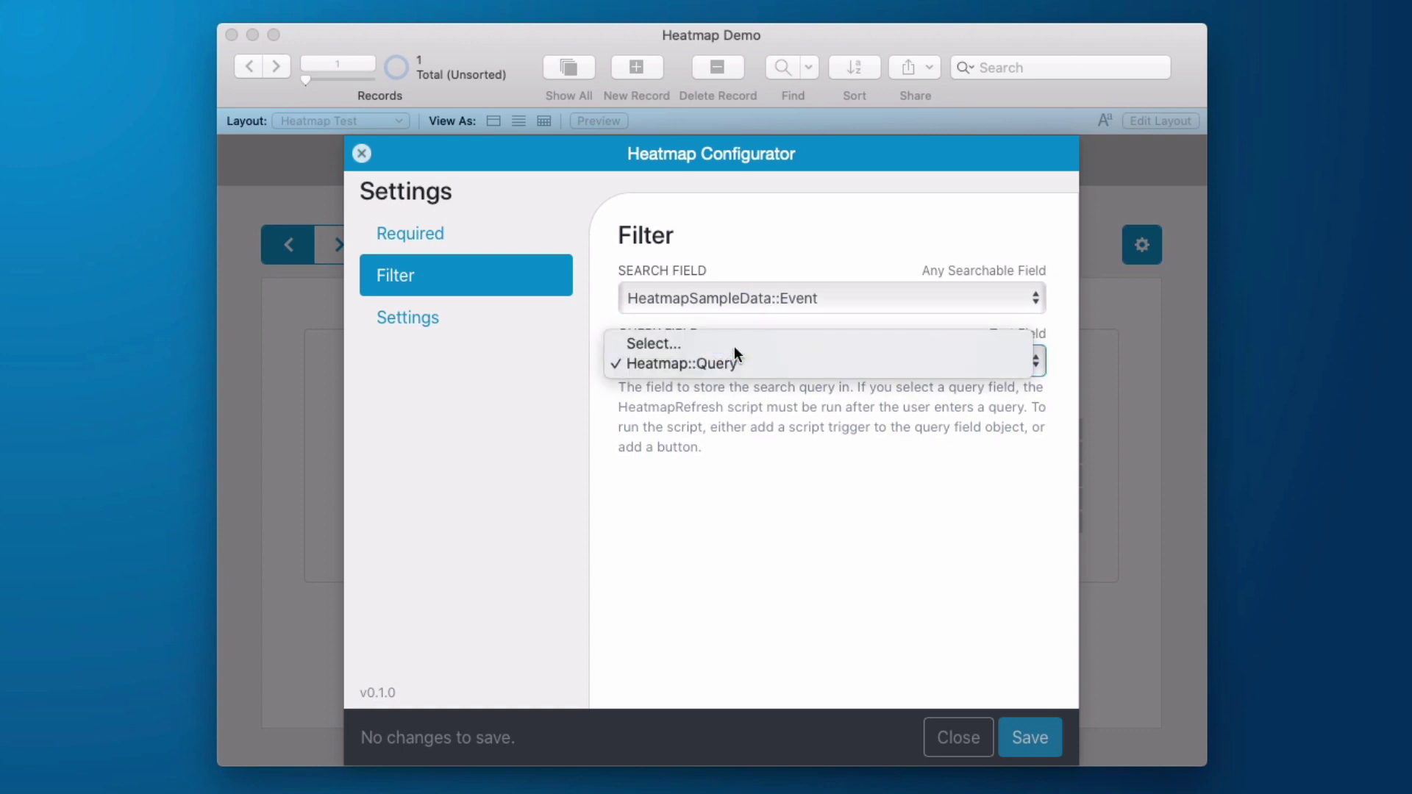
{"action": "left_click", "coordinate": [734, 346]}
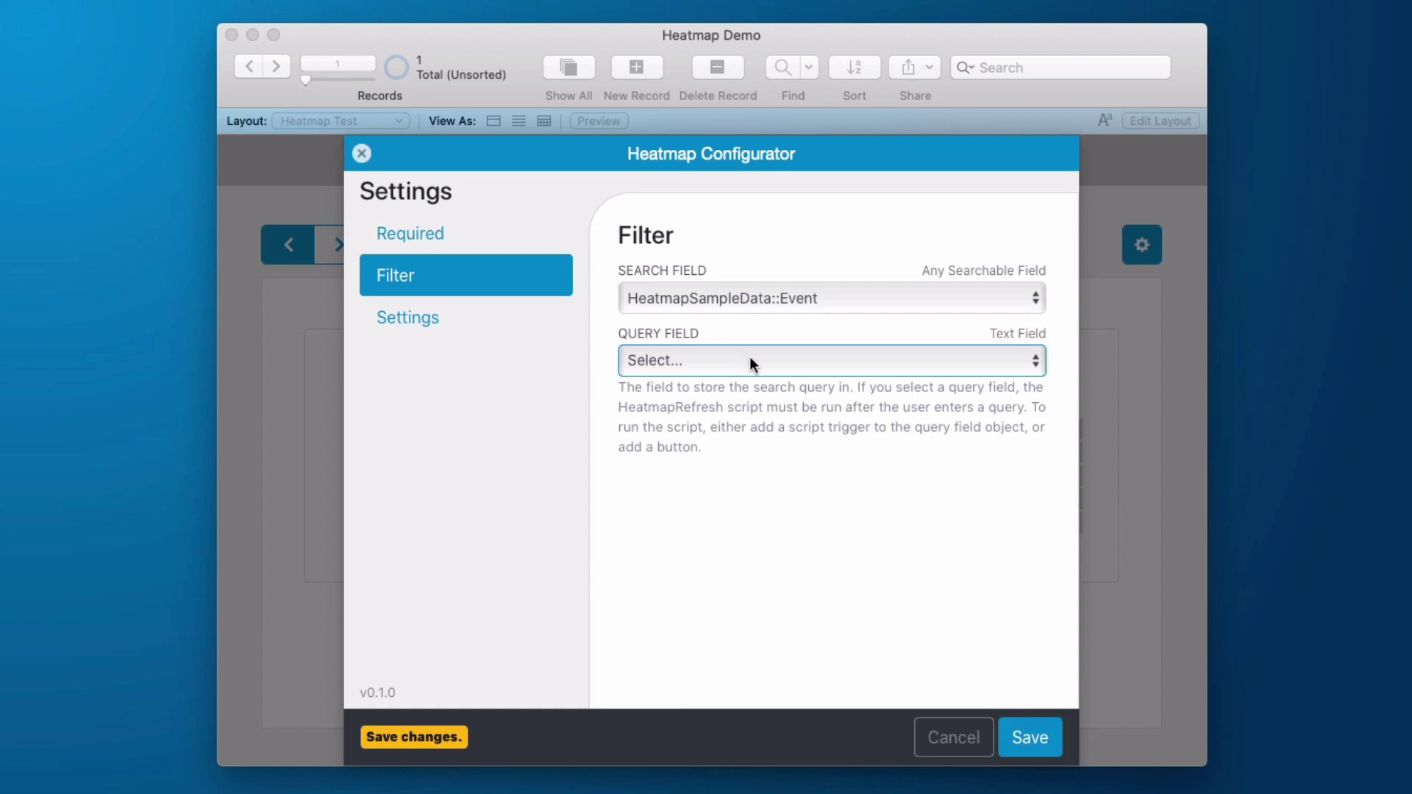
{"action": "left_click", "coordinate": [751, 359]}
{"action": "left_click", "coordinate": [734, 382]}
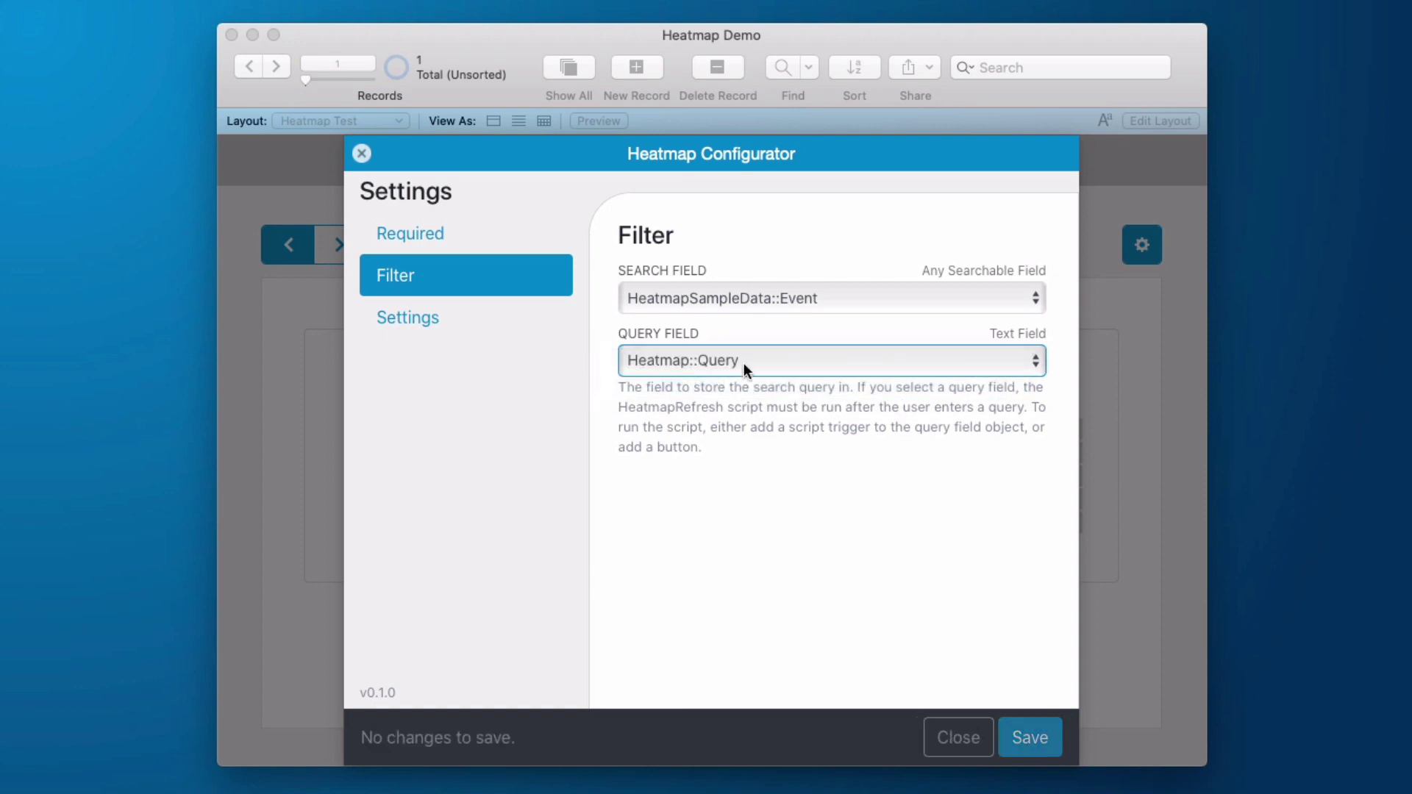
{"action": "key", "text": "super+shift+d"}
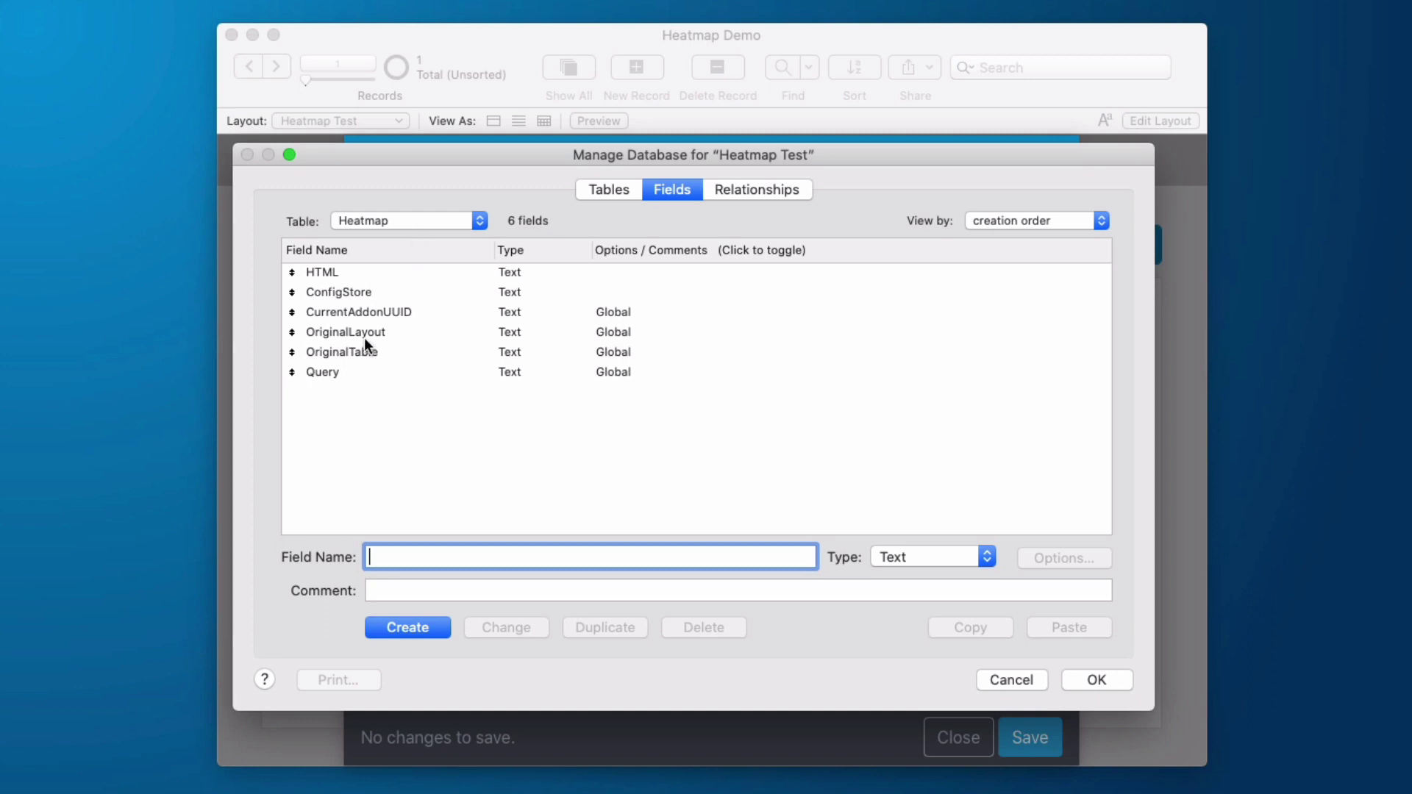
{"action": "left_click", "coordinate": [339, 371]}
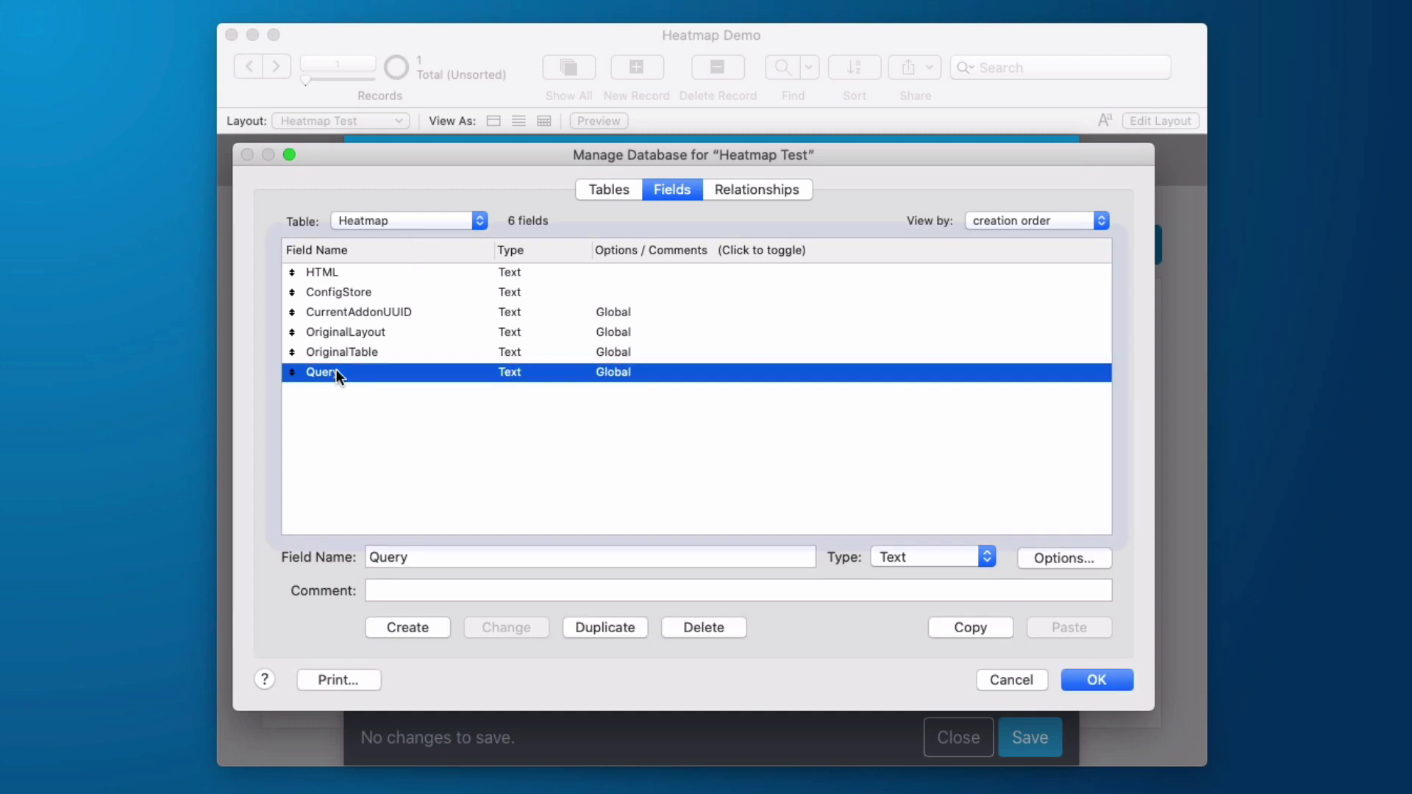
{"action": "left_click", "coordinate": [1094, 681]}
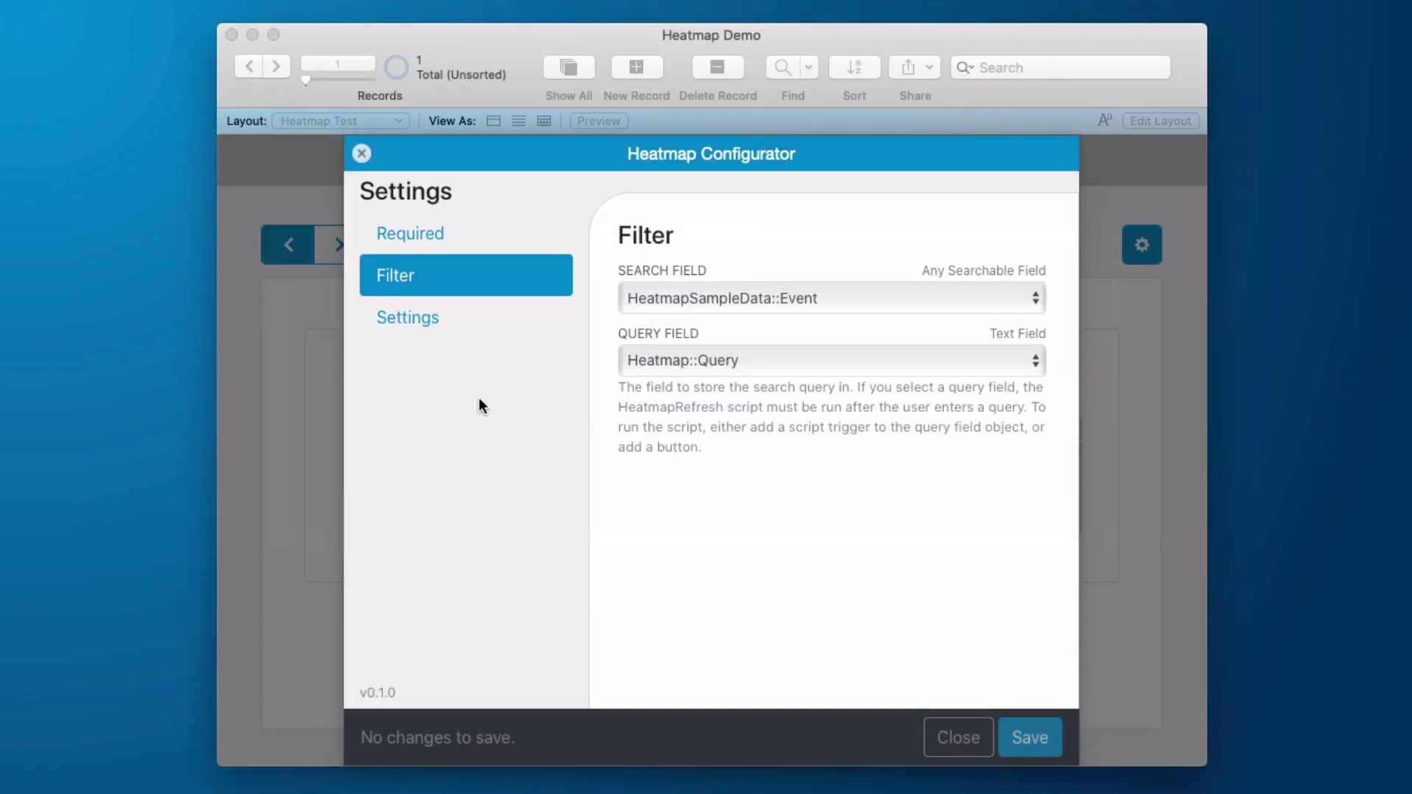
- Set the heatmap to calm-square style with gutter 3, keeping Sunday as week start, and save
{"action": "left_click", "coordinate": [457, 313]}
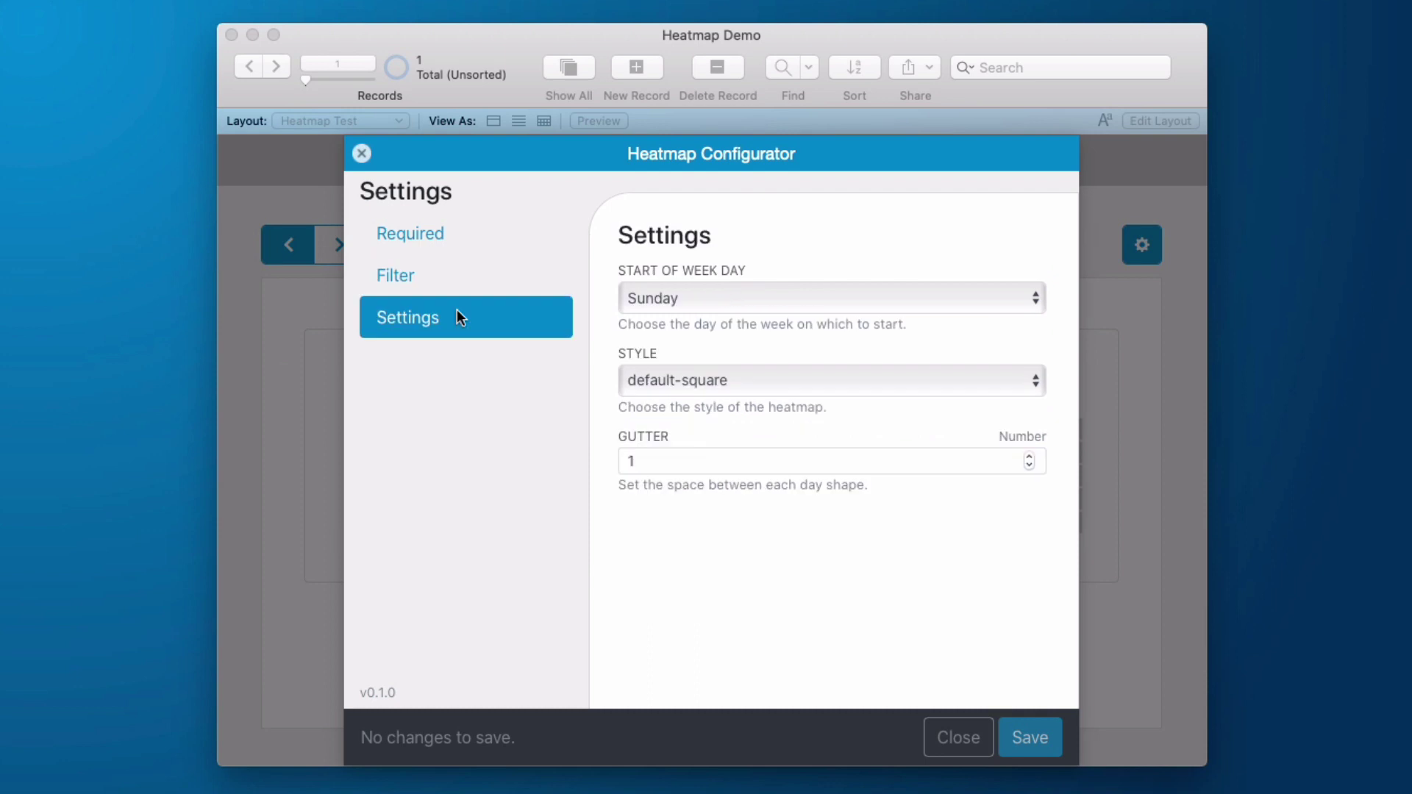
{"action": "left_click", "coordinate": [736, 296]}
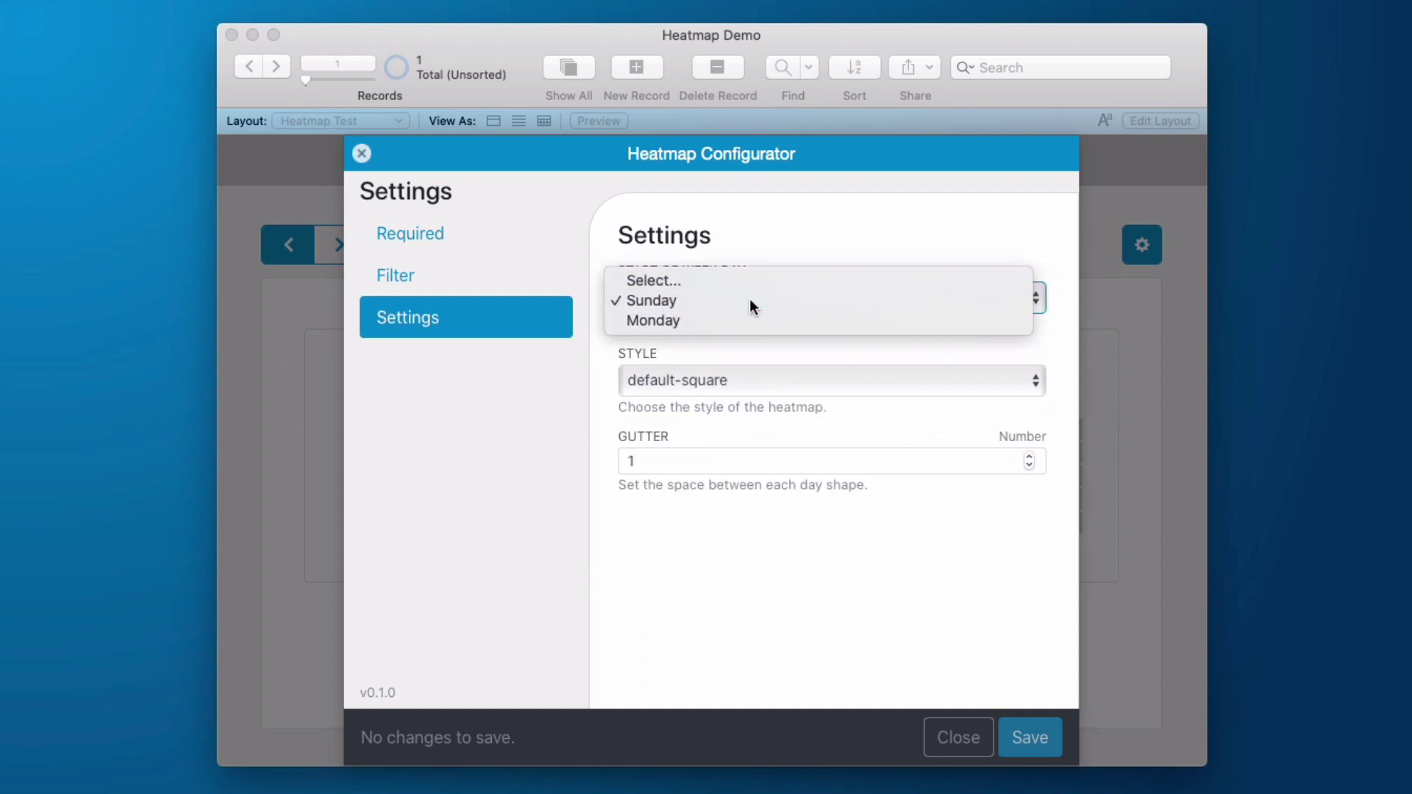
{"action": "left_click", "coordinate": [748, 299]}
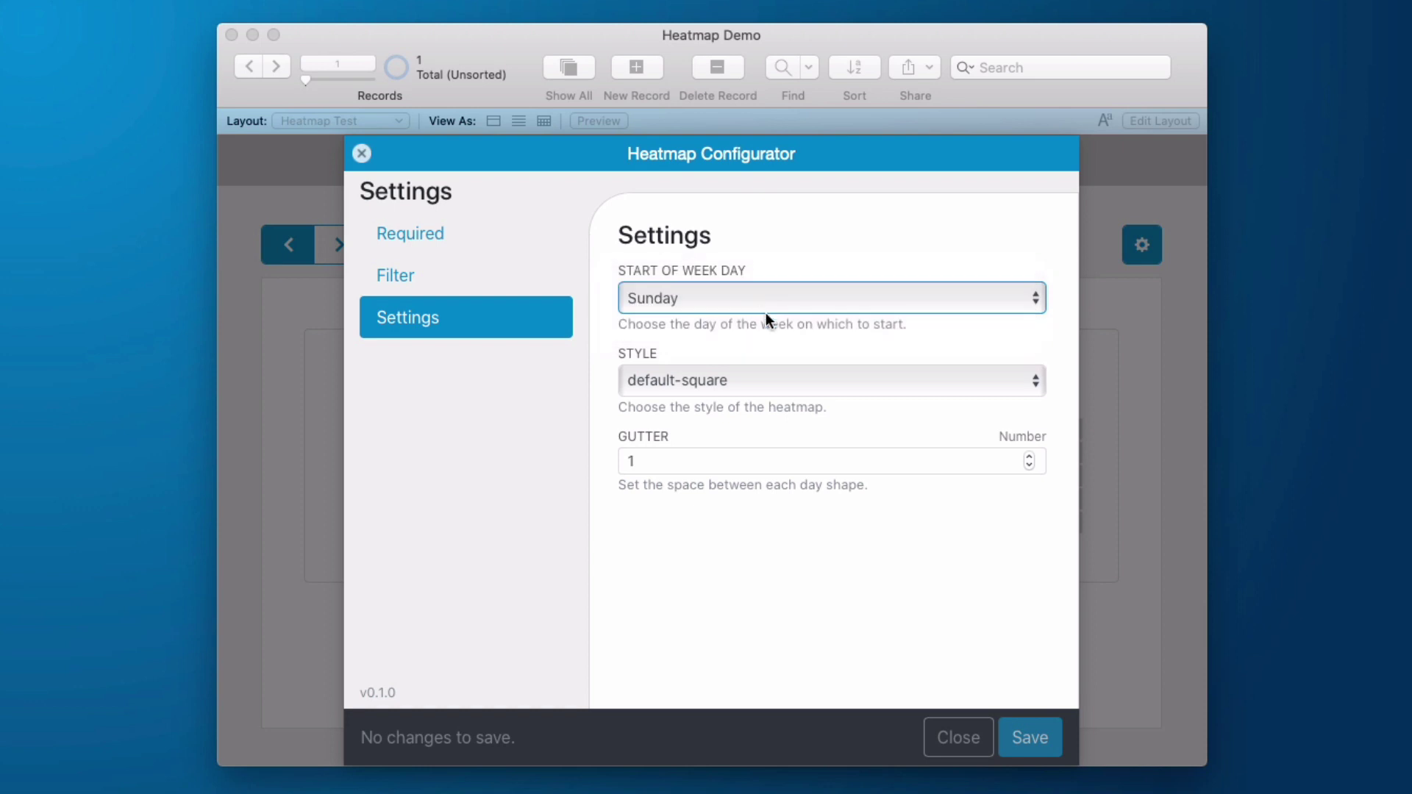
{"action": "left_click", "coordinate": [718, 382]}
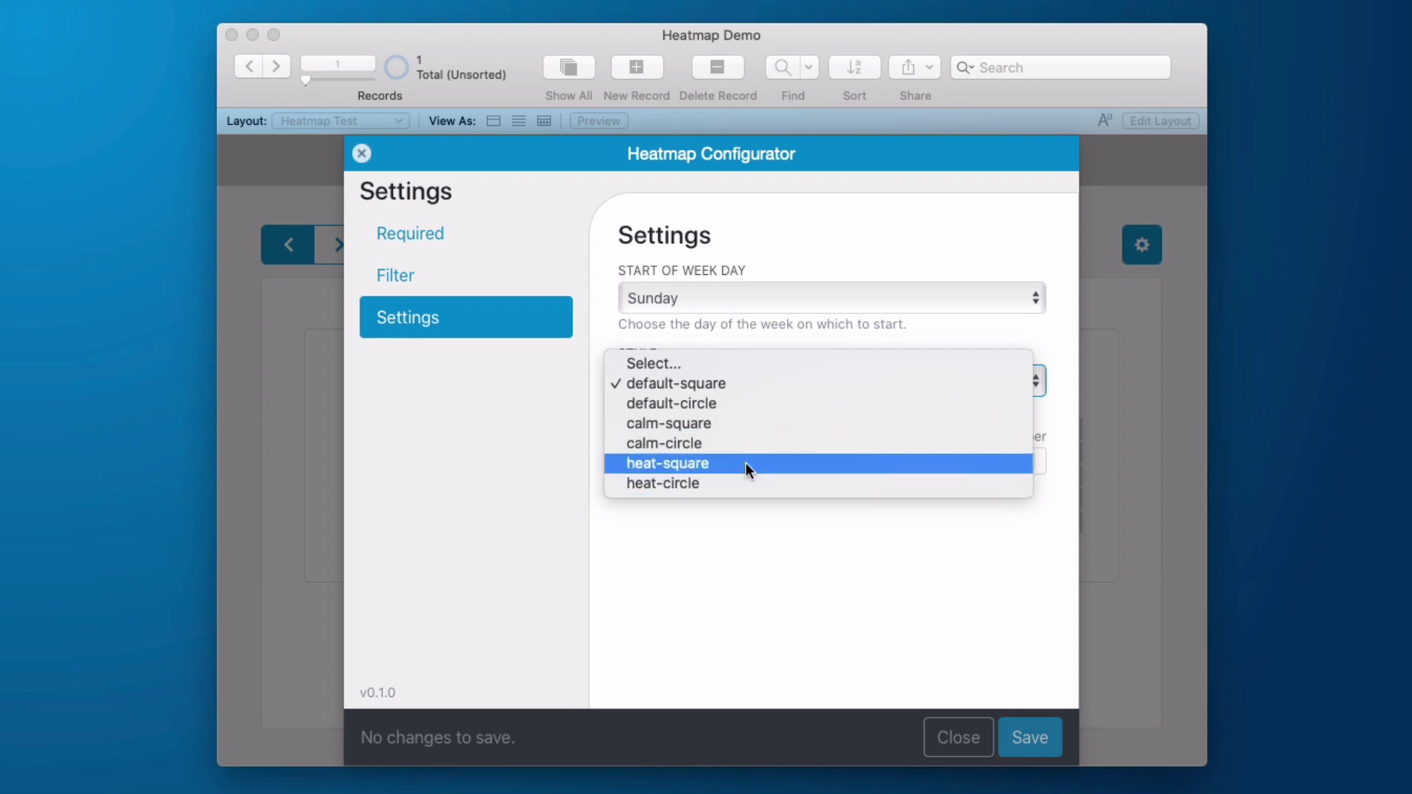
{"action": "left_click", "coordinate": [768, 373]}
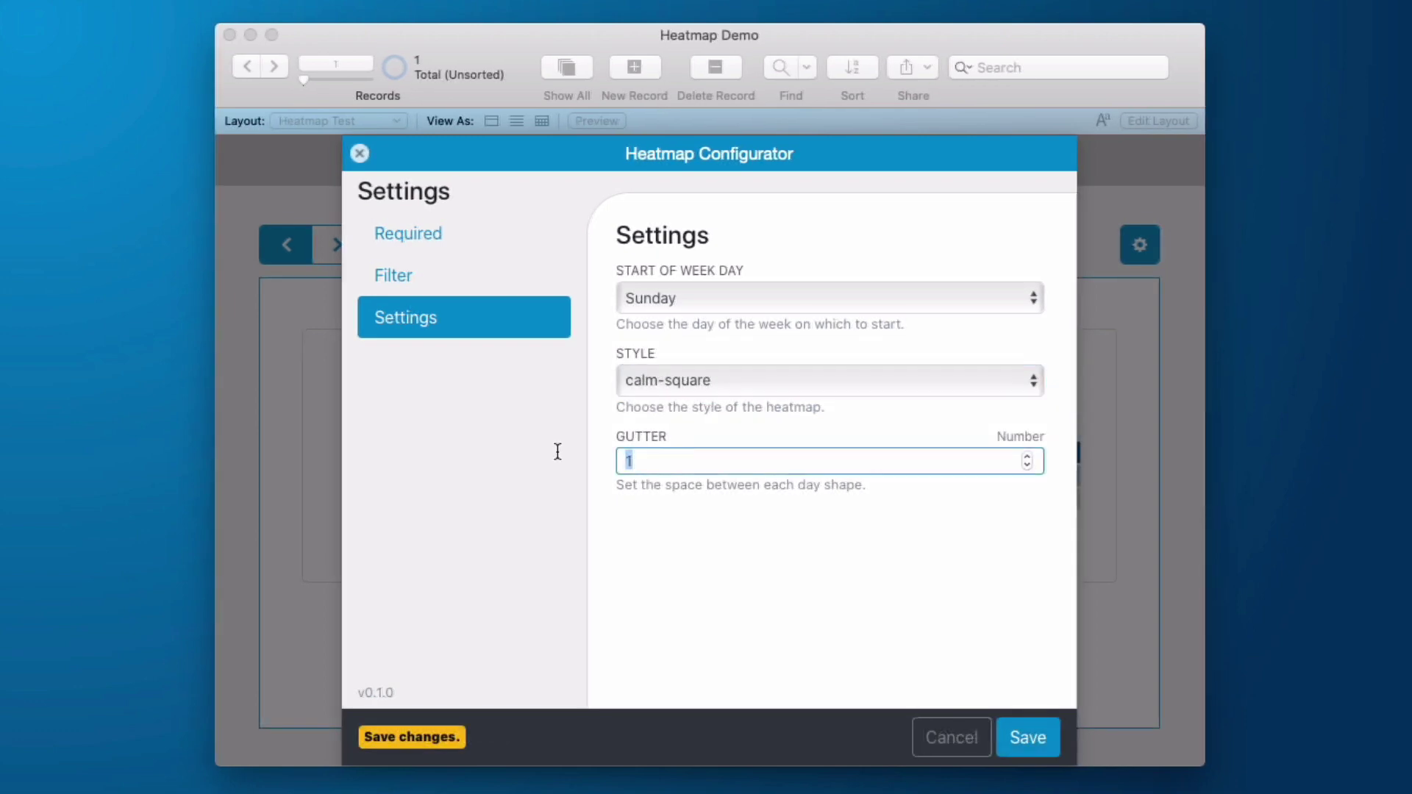
{"action": "key", "text": "Up"}
{"action": "key", "text": "Up"}
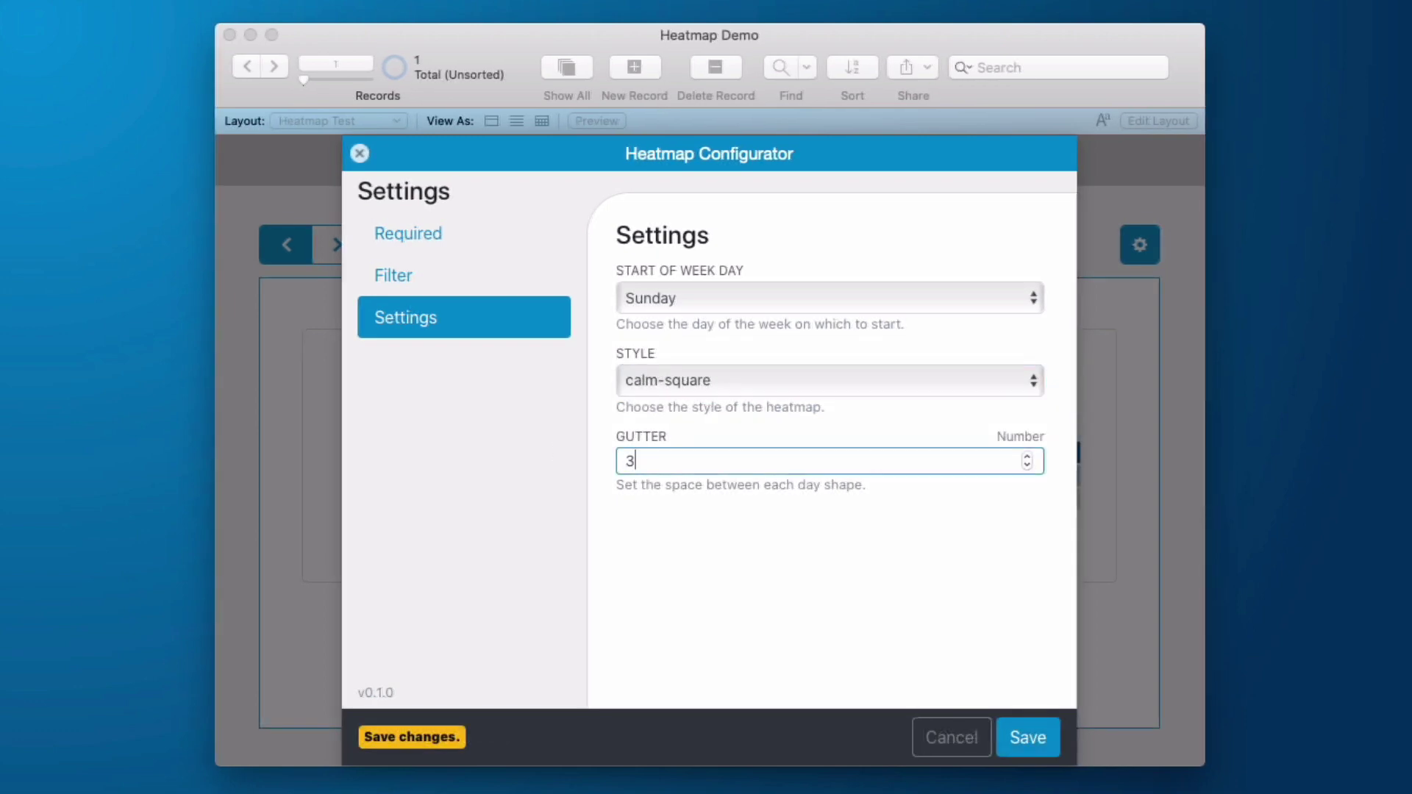
{"action": "left_click", "coordinate": [1021, 737]}
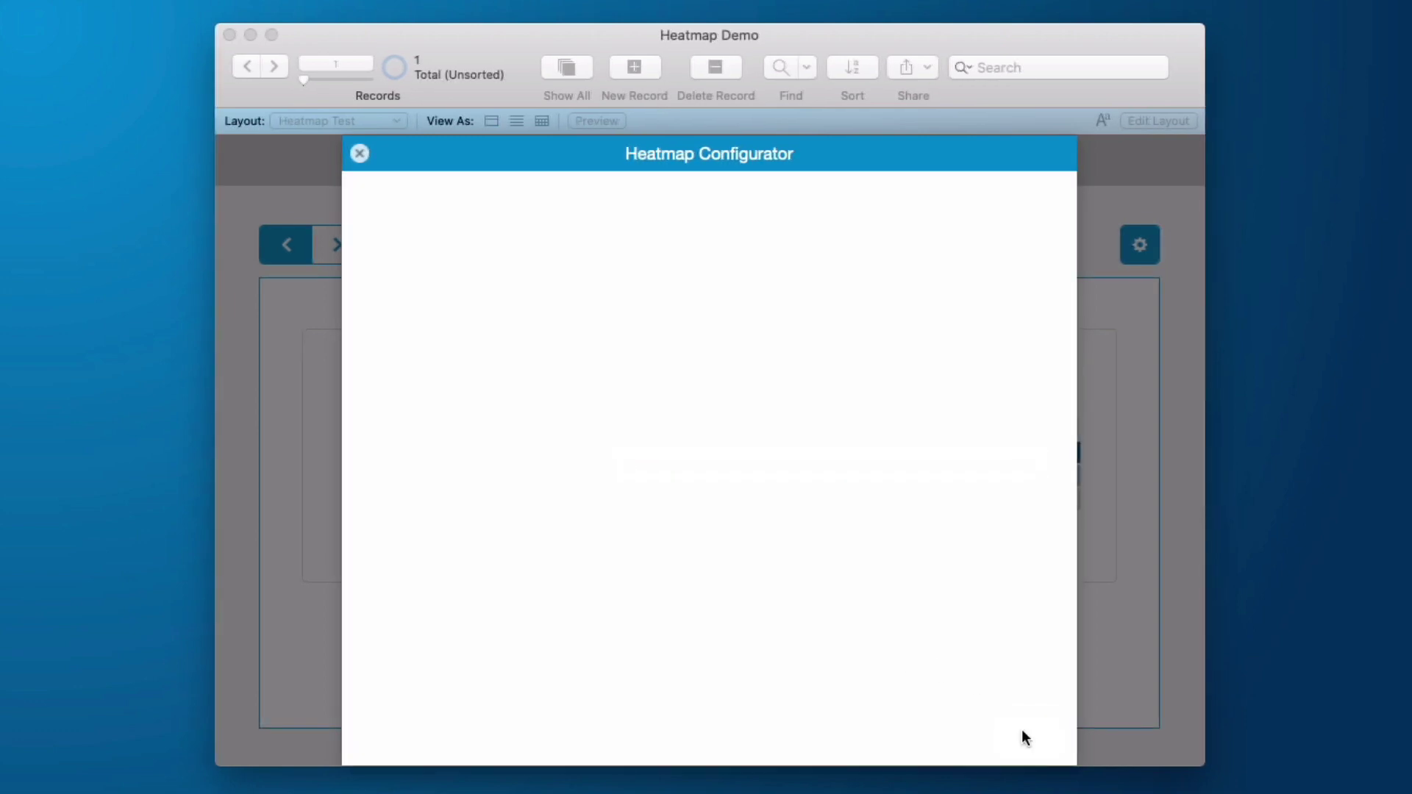
- Reopen the configurator, change the style to heat-circle with gutter 5, and save
{"action": "mouse_move", "coordinate": [424, 466]}
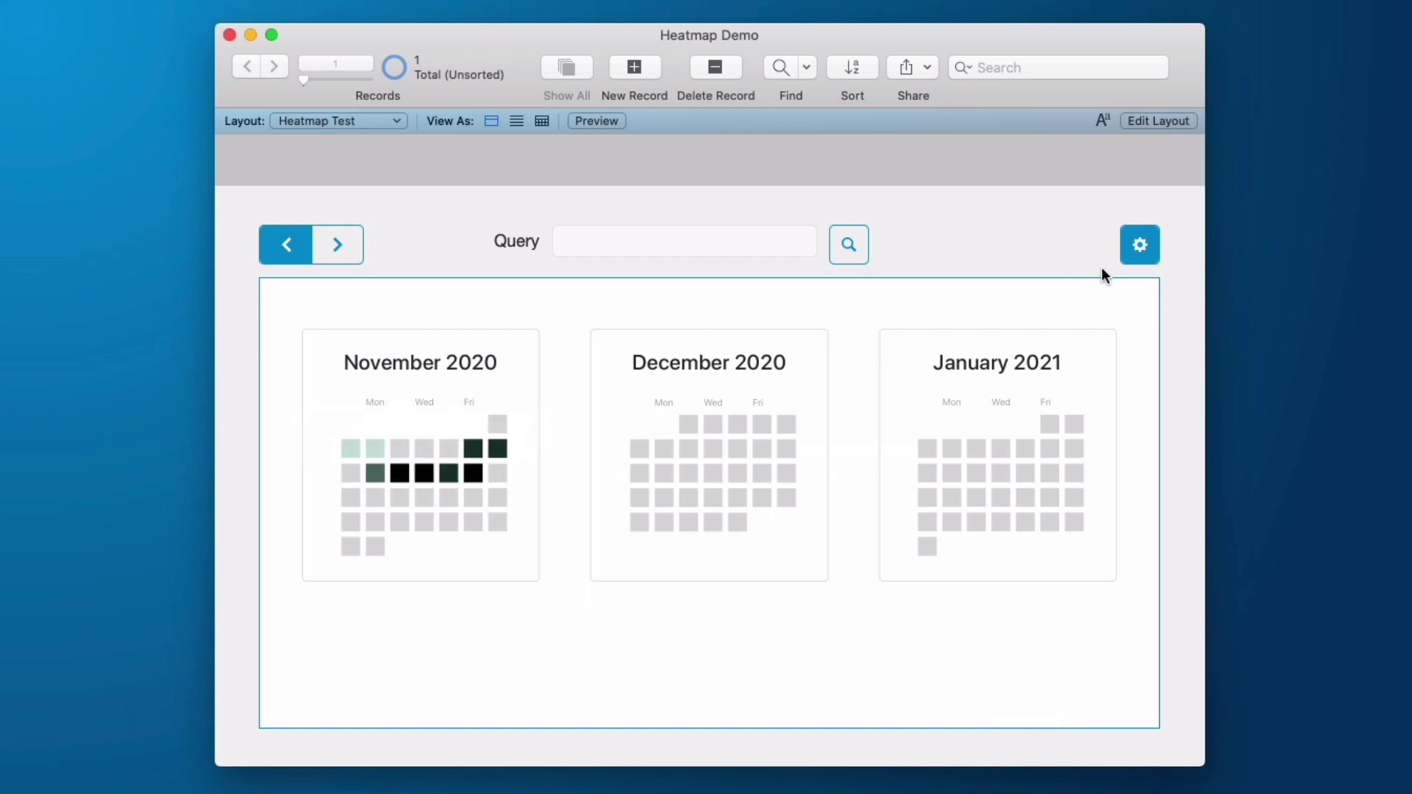
{"action": "left_click", "coordinate": [1140, 246]}
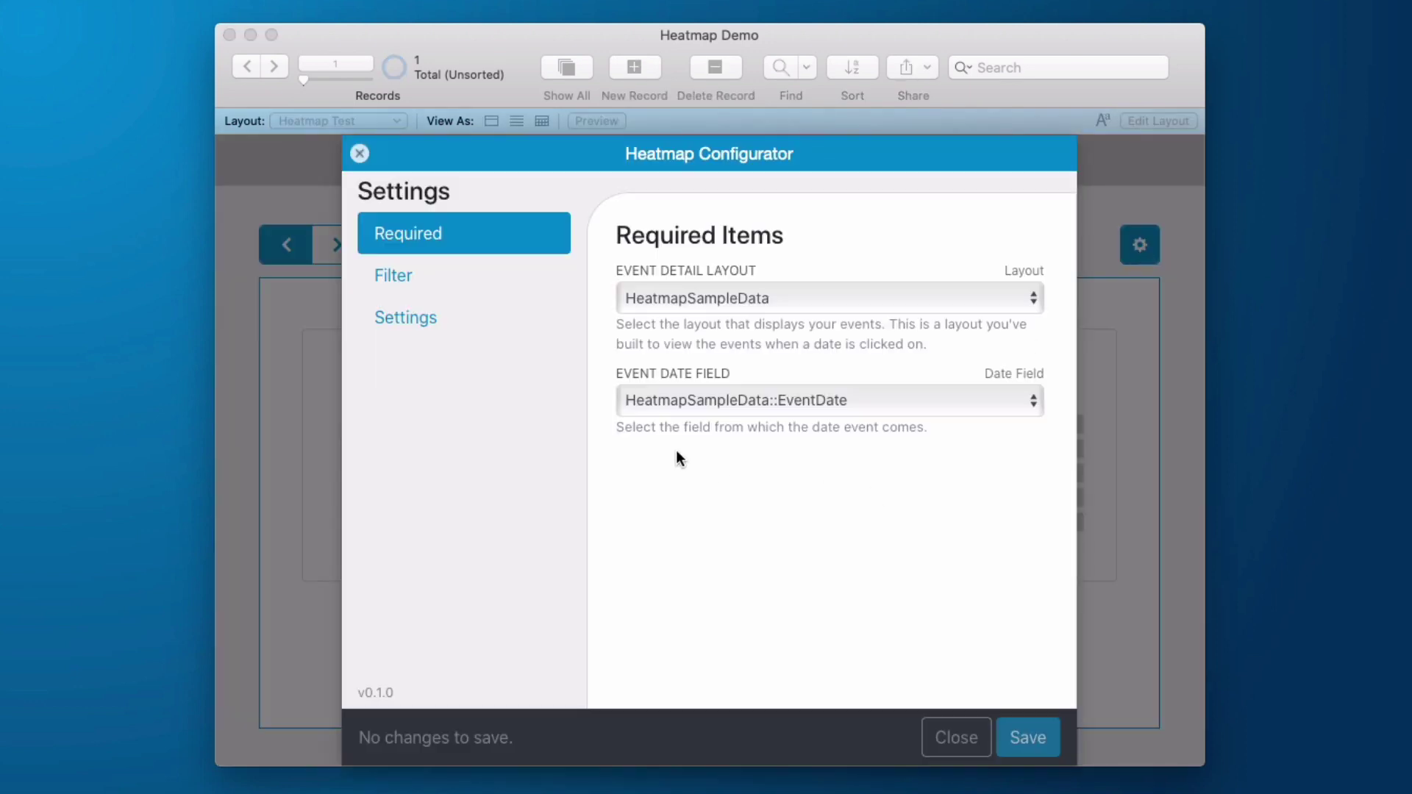
{"action": "left_click", "coordinate": [422, 313]}
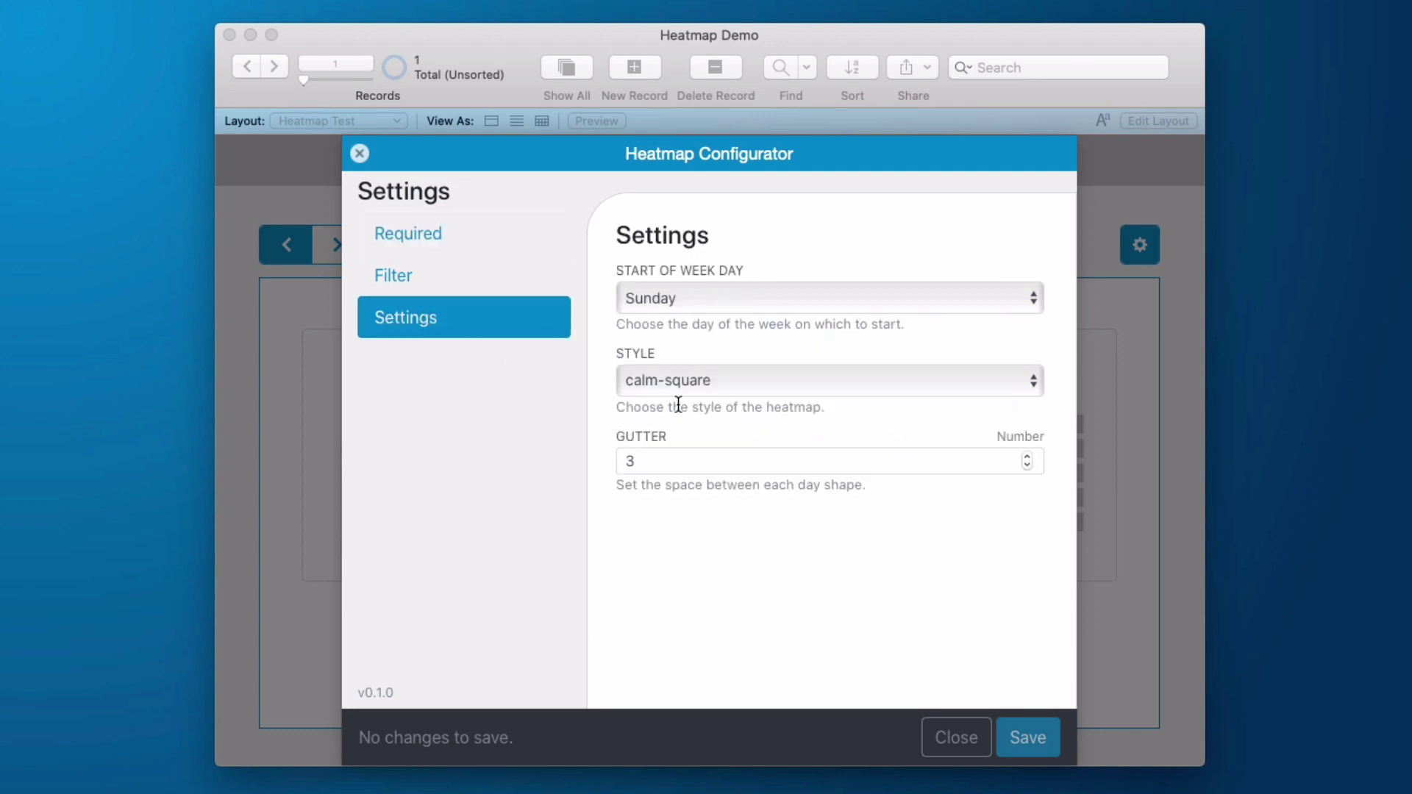
{"action": "left_click", "coordinate": [712, 382]}
{"action": "left_click", "coordinate": [727, 443]}
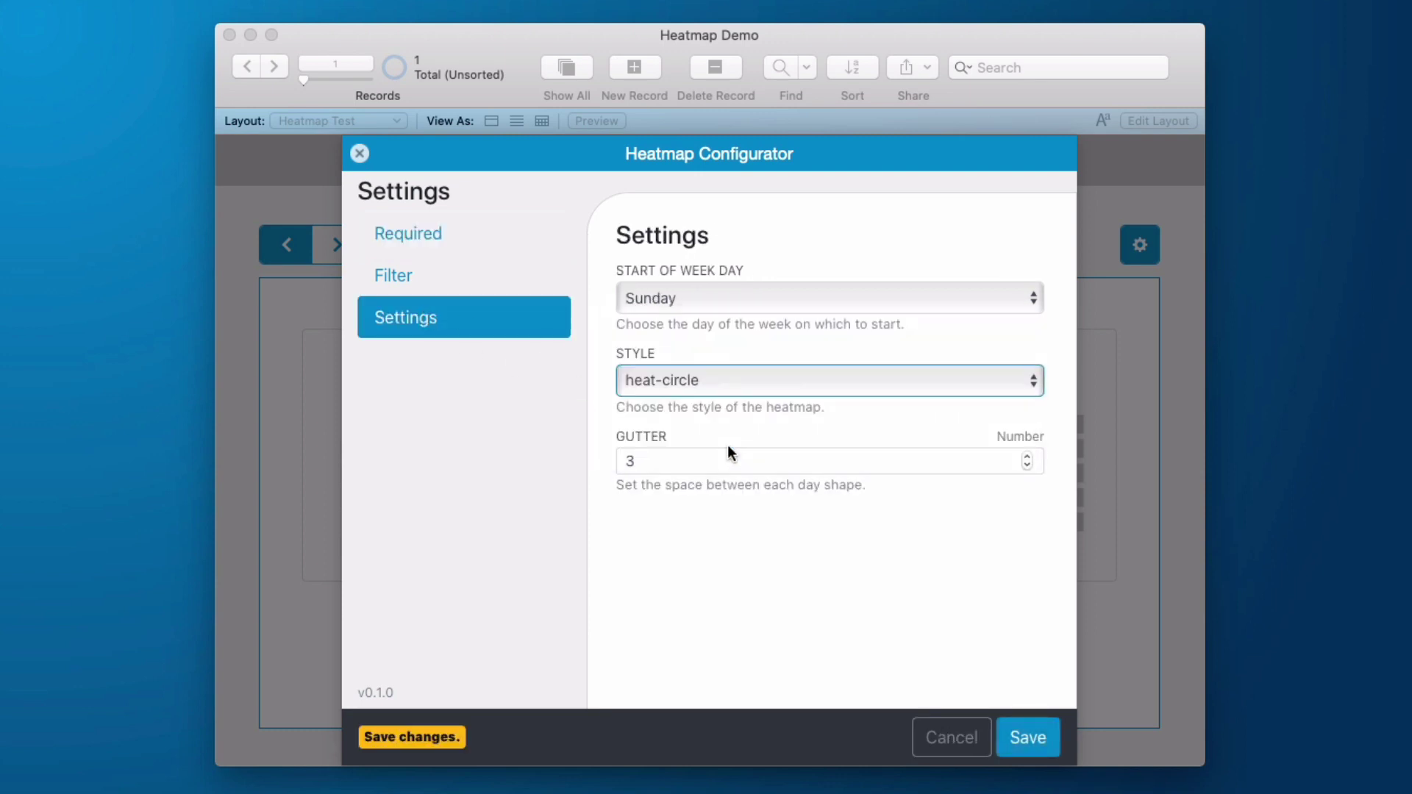
{"action": "left_click", "coordinate": [717, 460]}
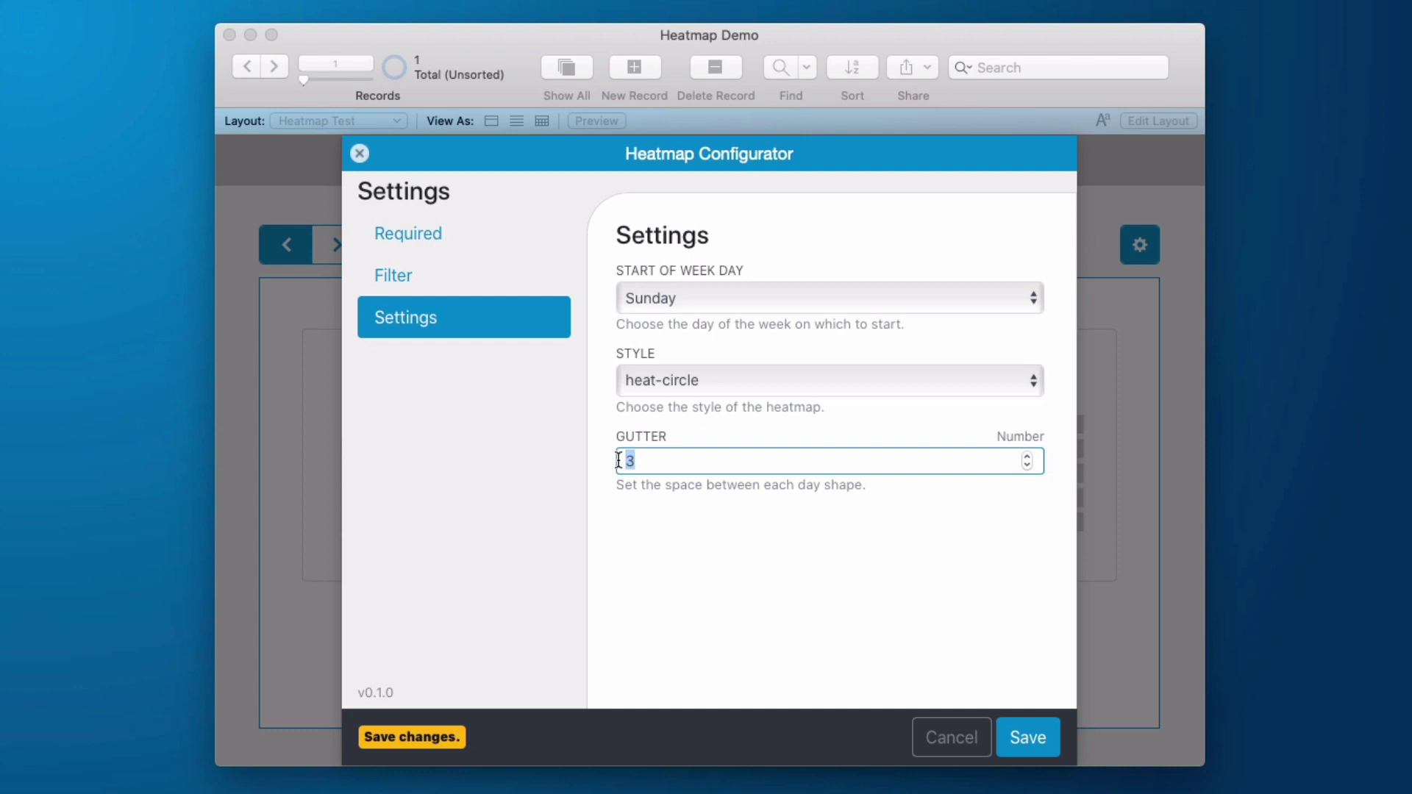
{"action": "type", "text": "5"}
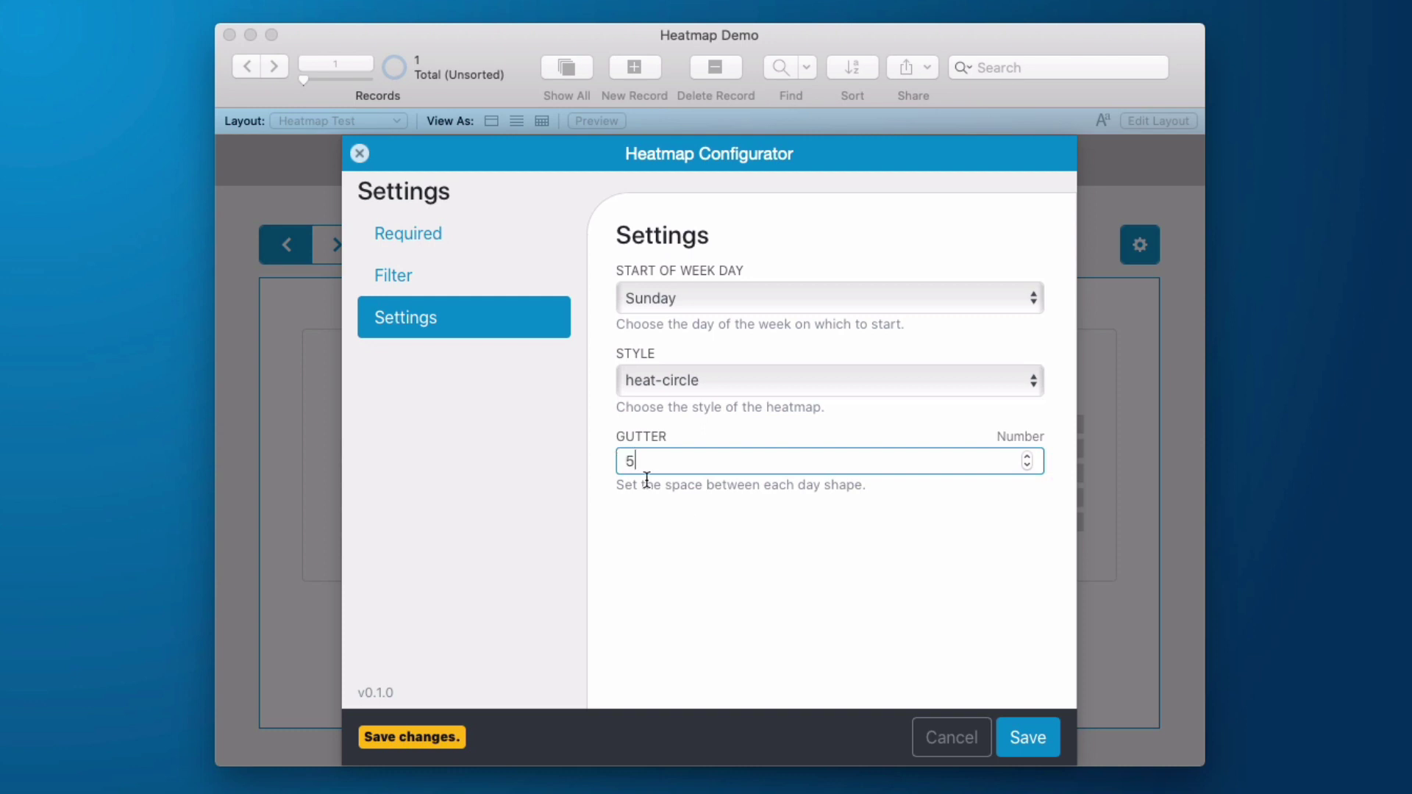
{"action": "left_click", "coordinate": [1027, 736]}
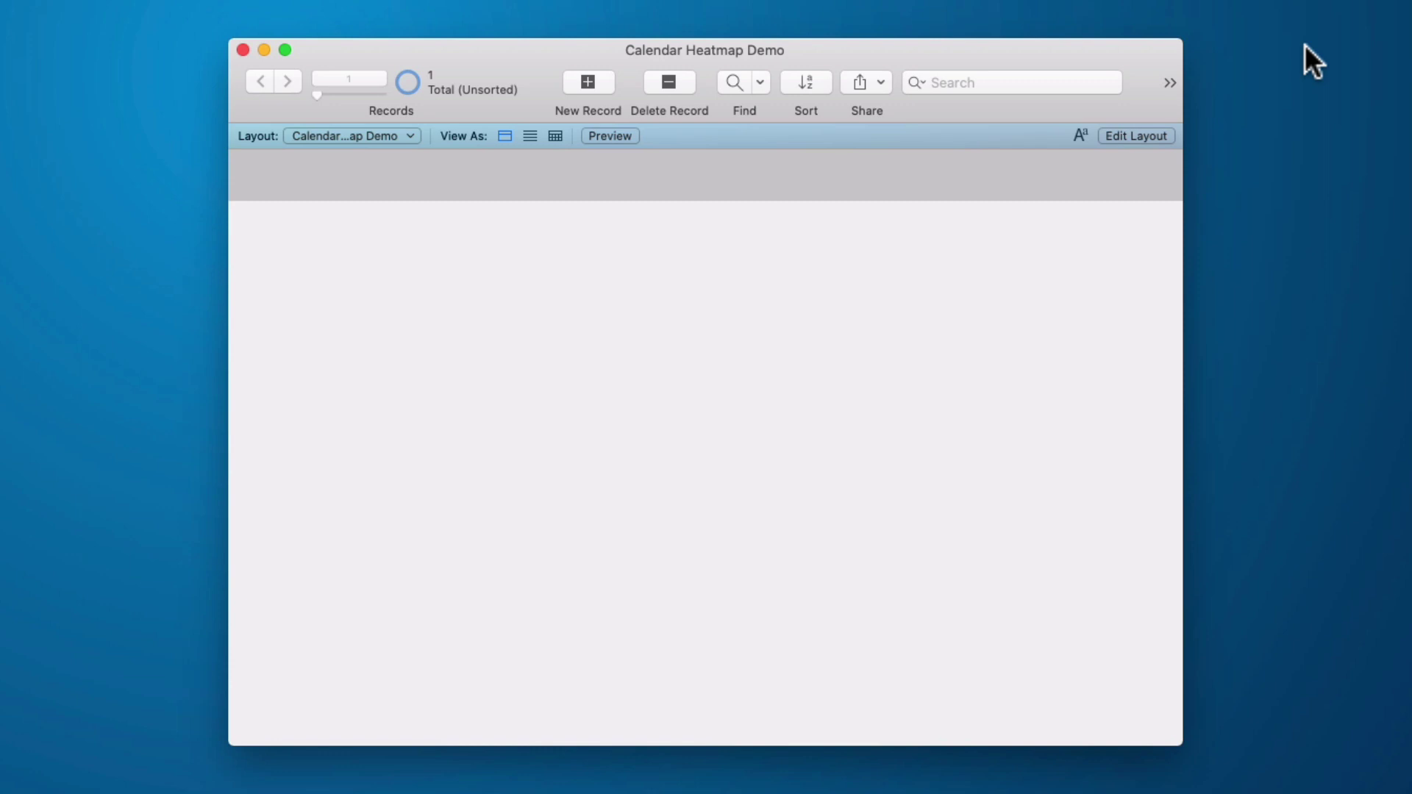
- In Layout mode, install the Calendar Heatmap add-on from the Add-ons pane
{"action": "key", "text": "super+l"}
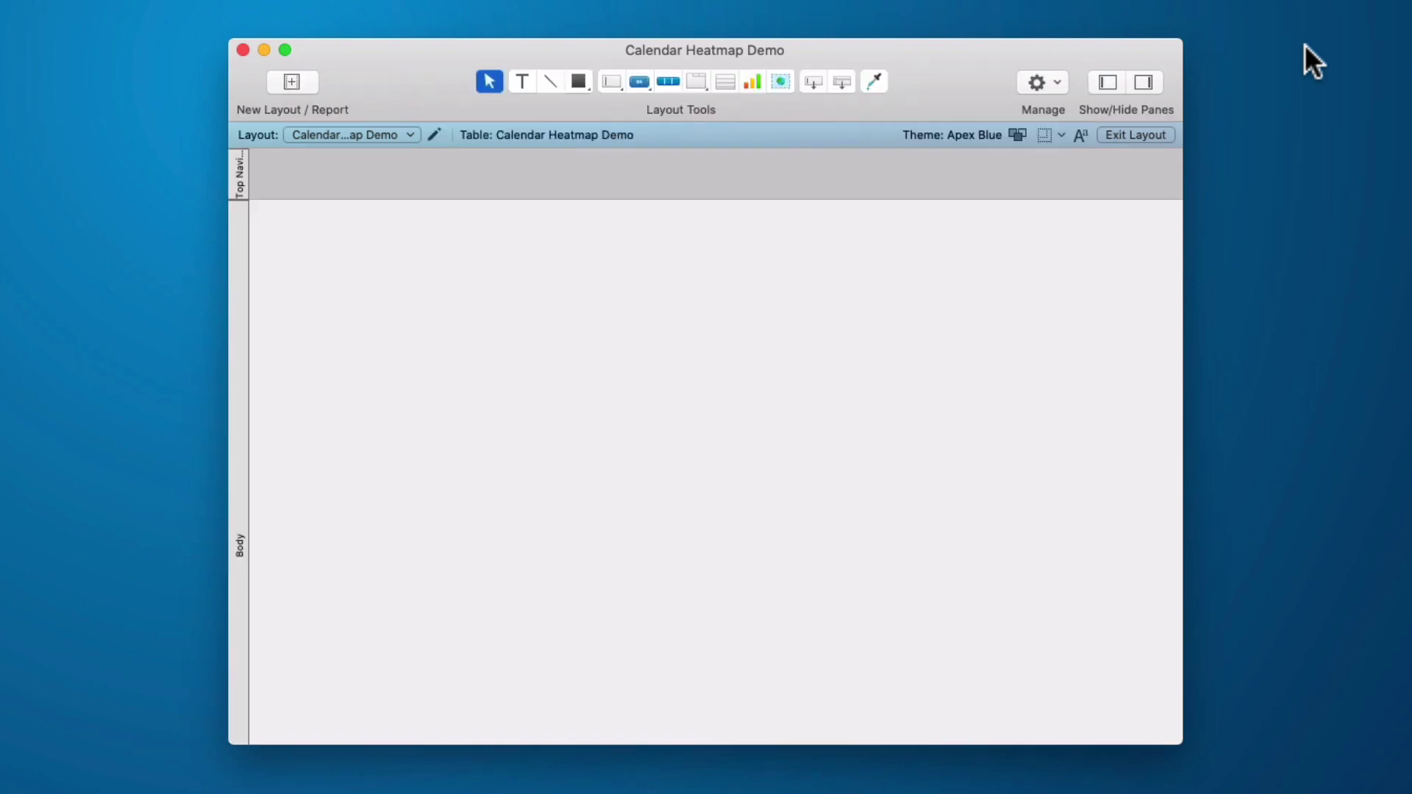
{"action": "left_click", "coordinate": [1107, 81]}
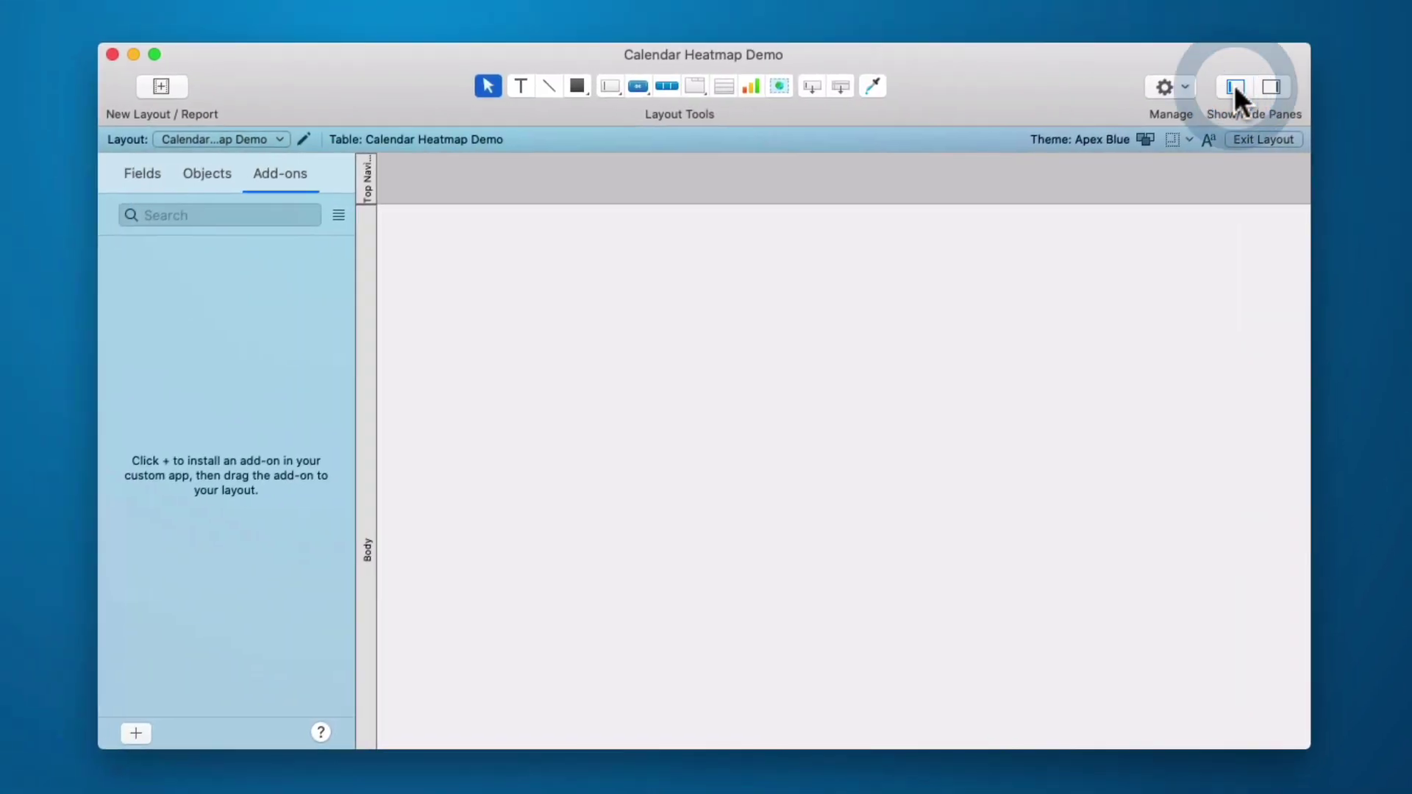
{"action": "left_click", "coordinate": [284, 177]}
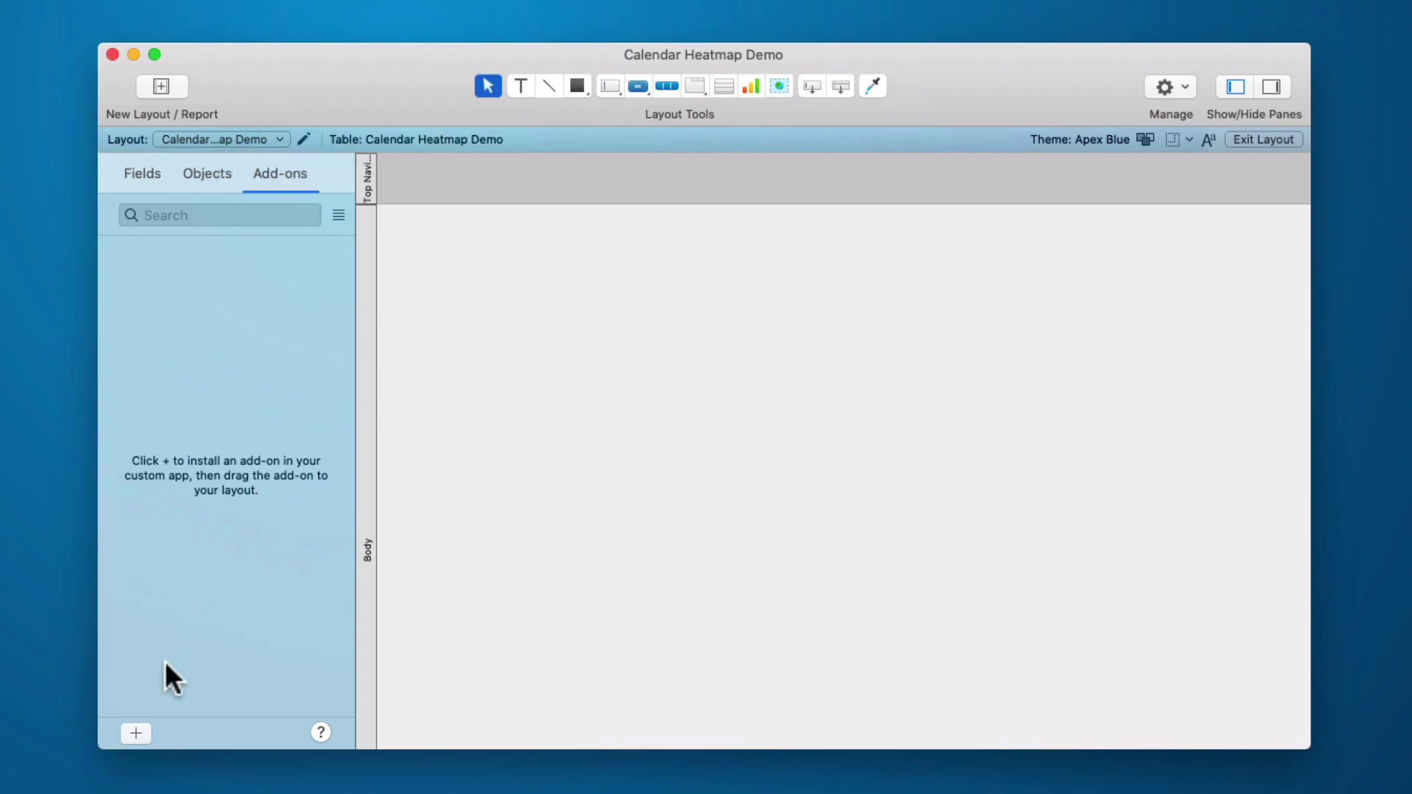
{"action": "left_click", "coordinate": [136, 731]}
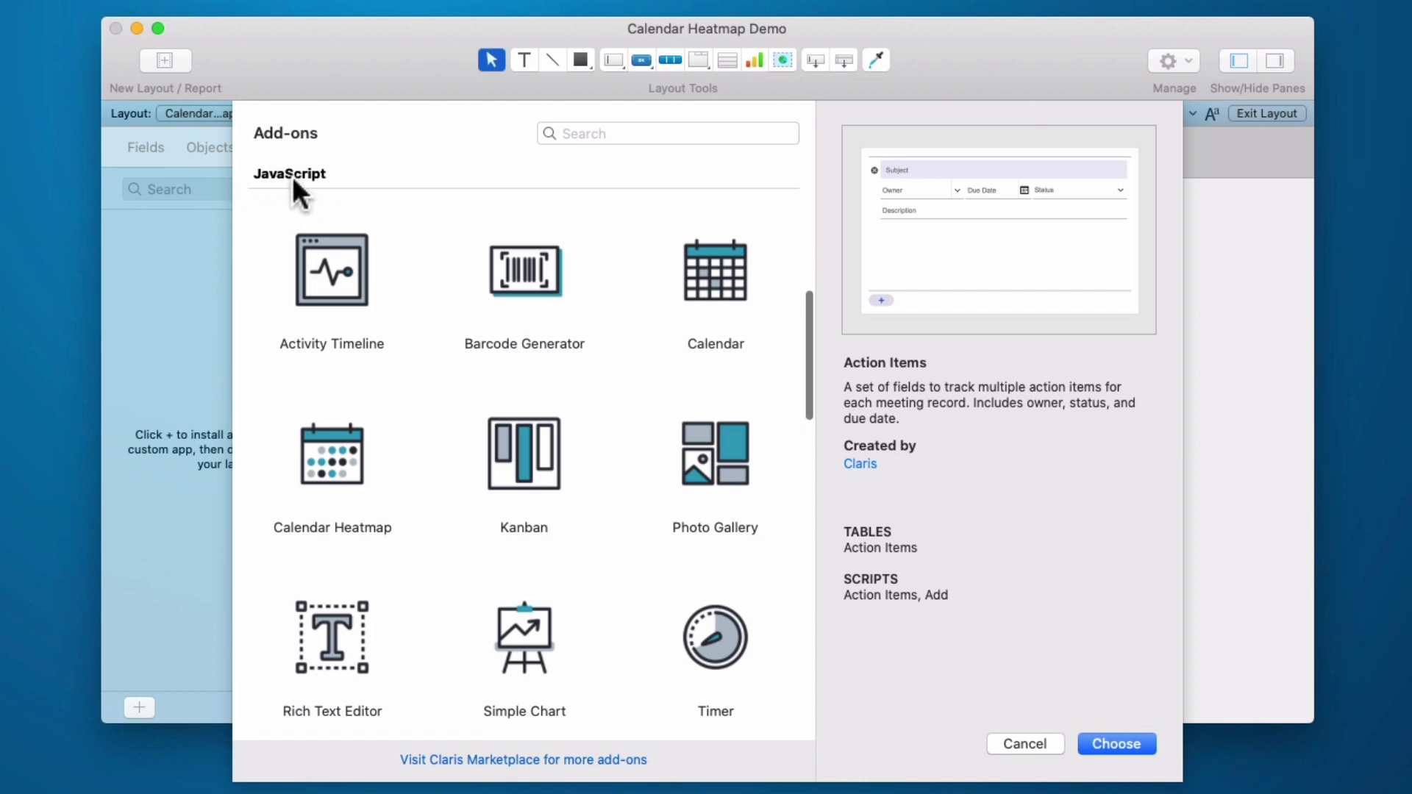
{"action": "left_click", "coordinate": [320, 459]}
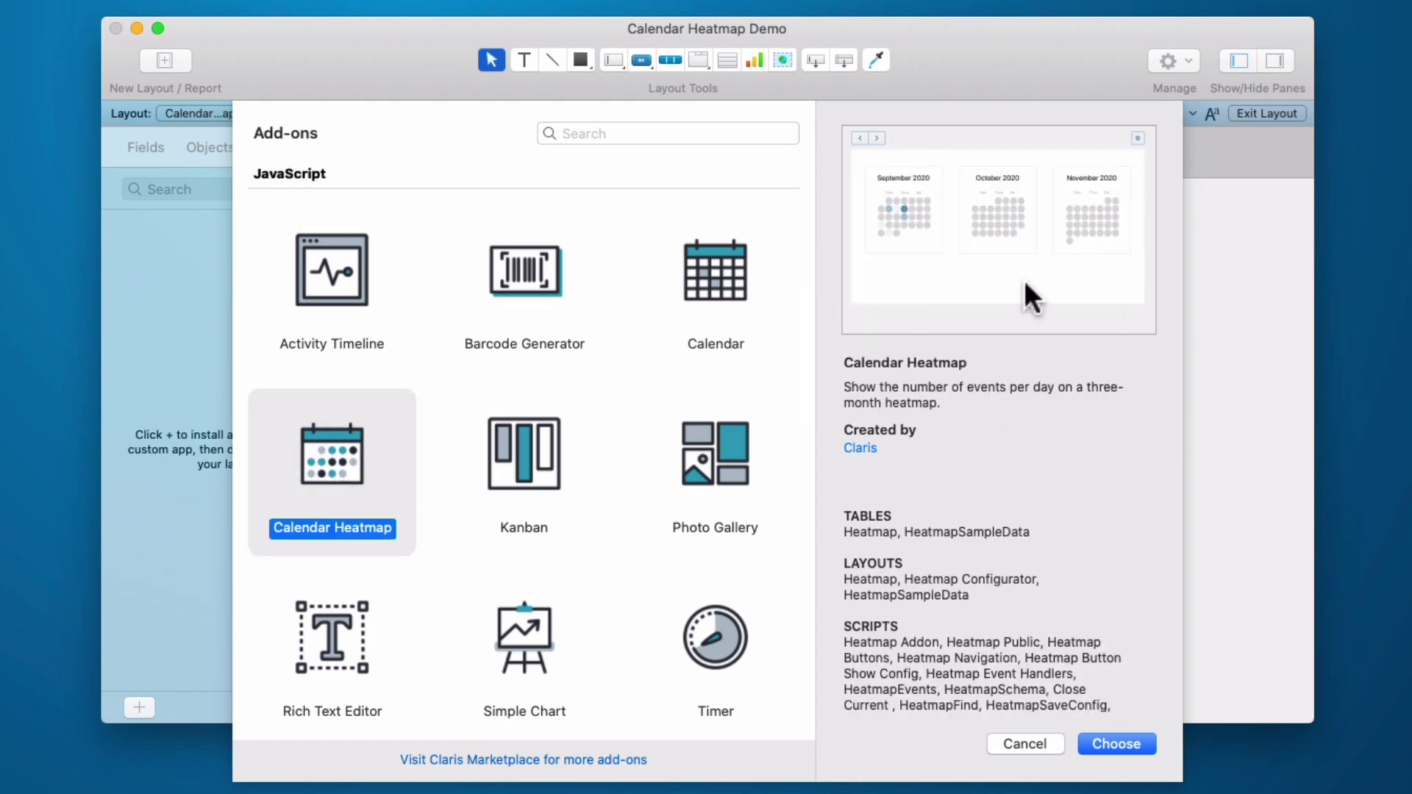
{"action": "scroll", "coordinate": [1002, 397], "scroll_direction": "down", "scroll_amount": 3}
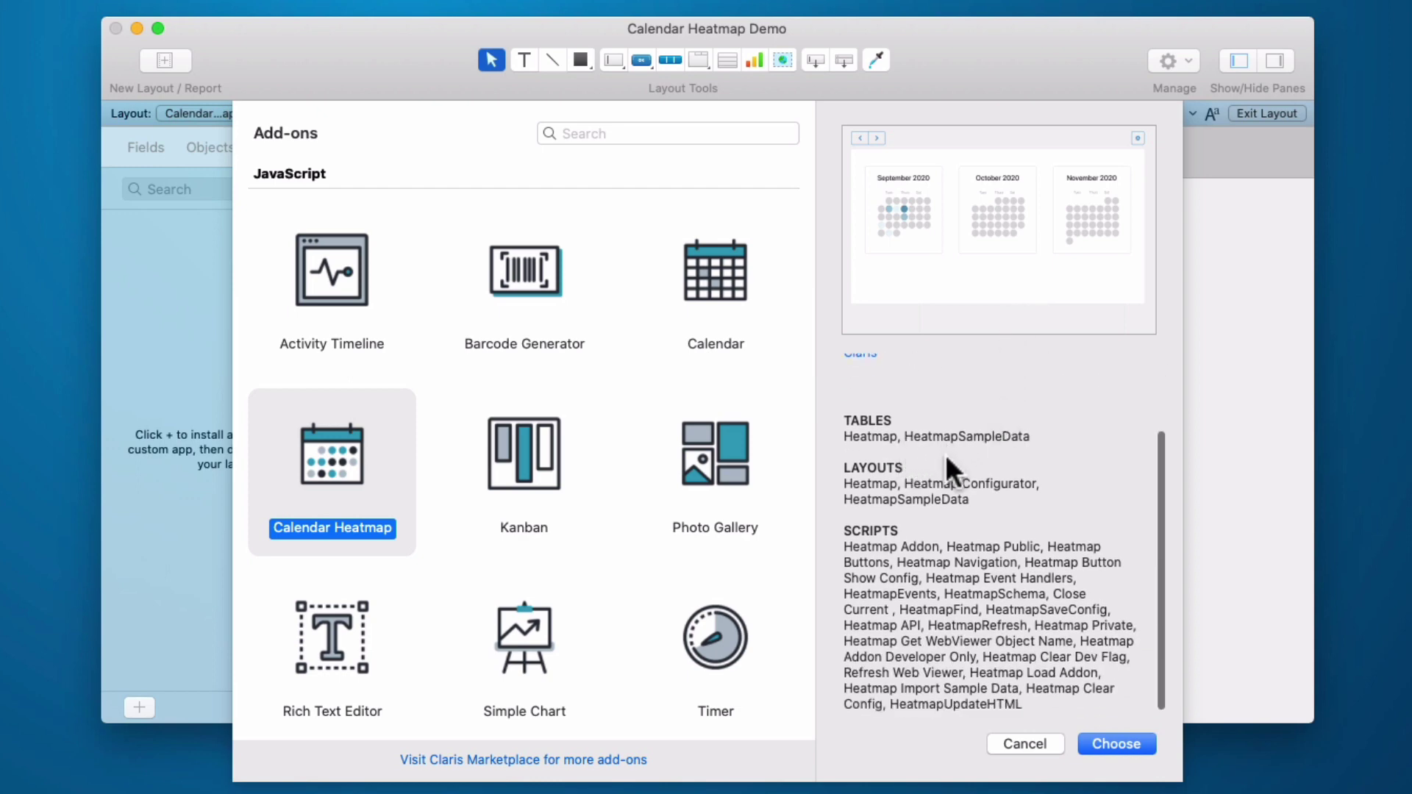
{"action": "left_click", "coordinate": [1109, 741]}
- Check the new Heatmap and HeatmapSampleData tables, then place the Calendar Heatmap add-on on the layout
{"action": "left_click", "coordinate": [186, 307]}
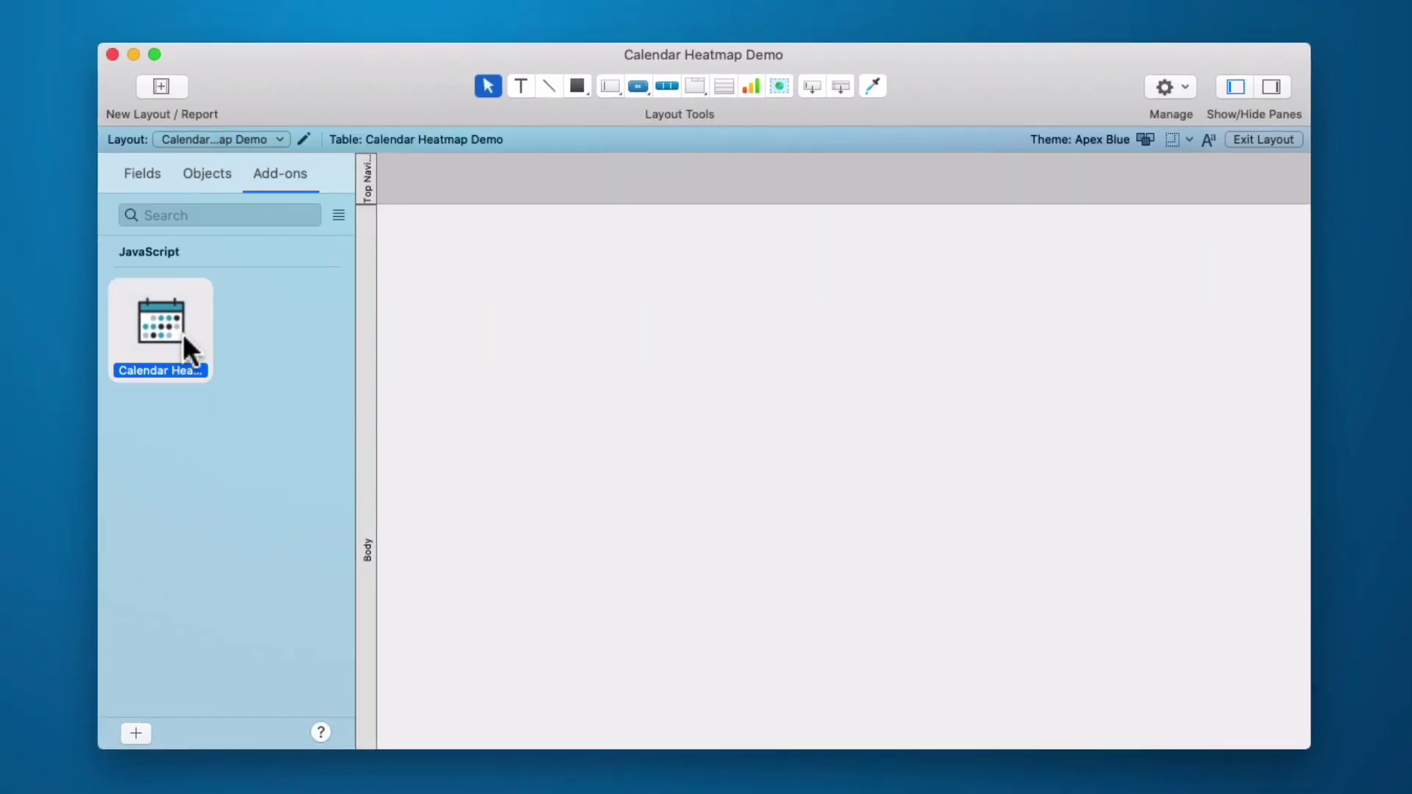
{"action": "key", "text": "super+shift+d"}
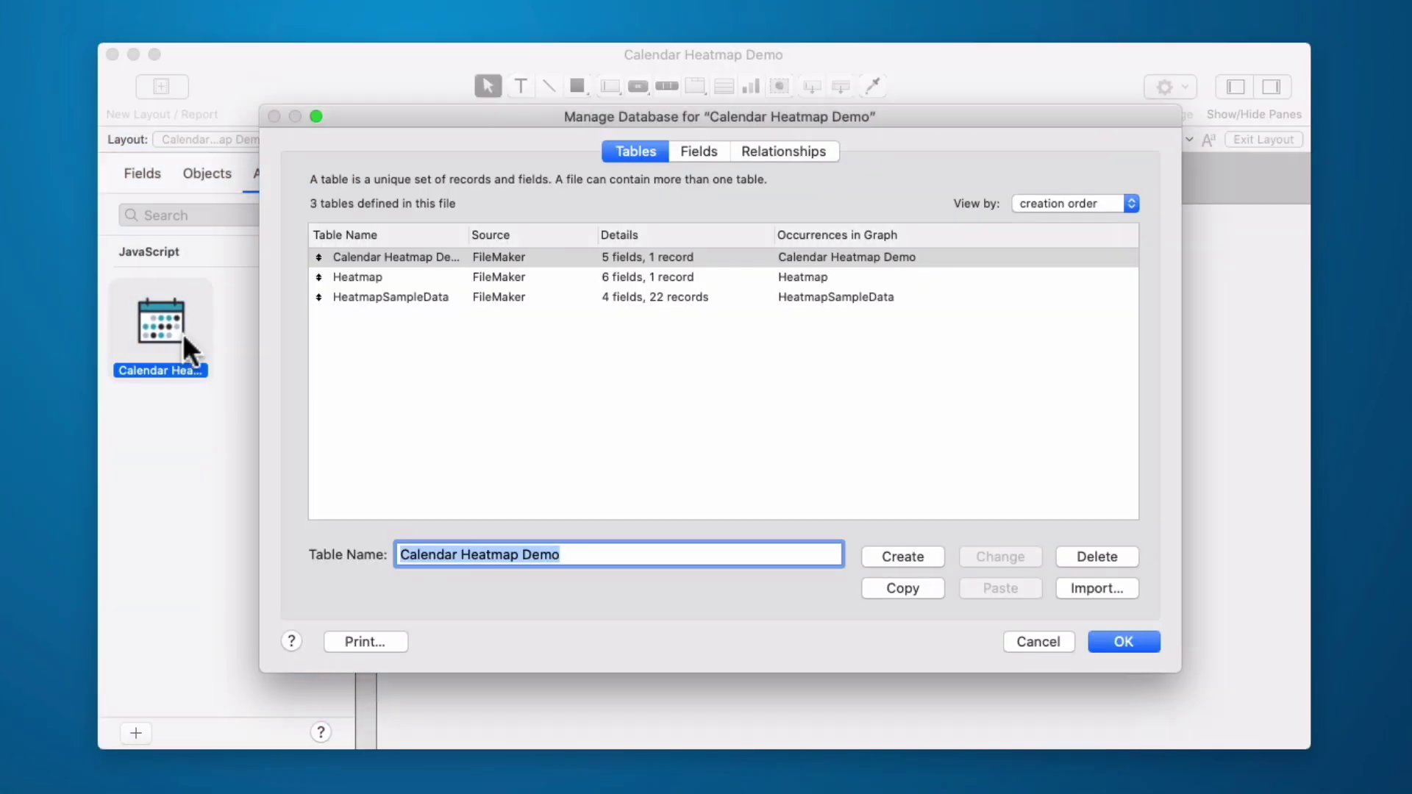
{"action": "left_click", "coordinate": [398, 279]}
{"action": "left_click", "coordinate": [395, 291]}
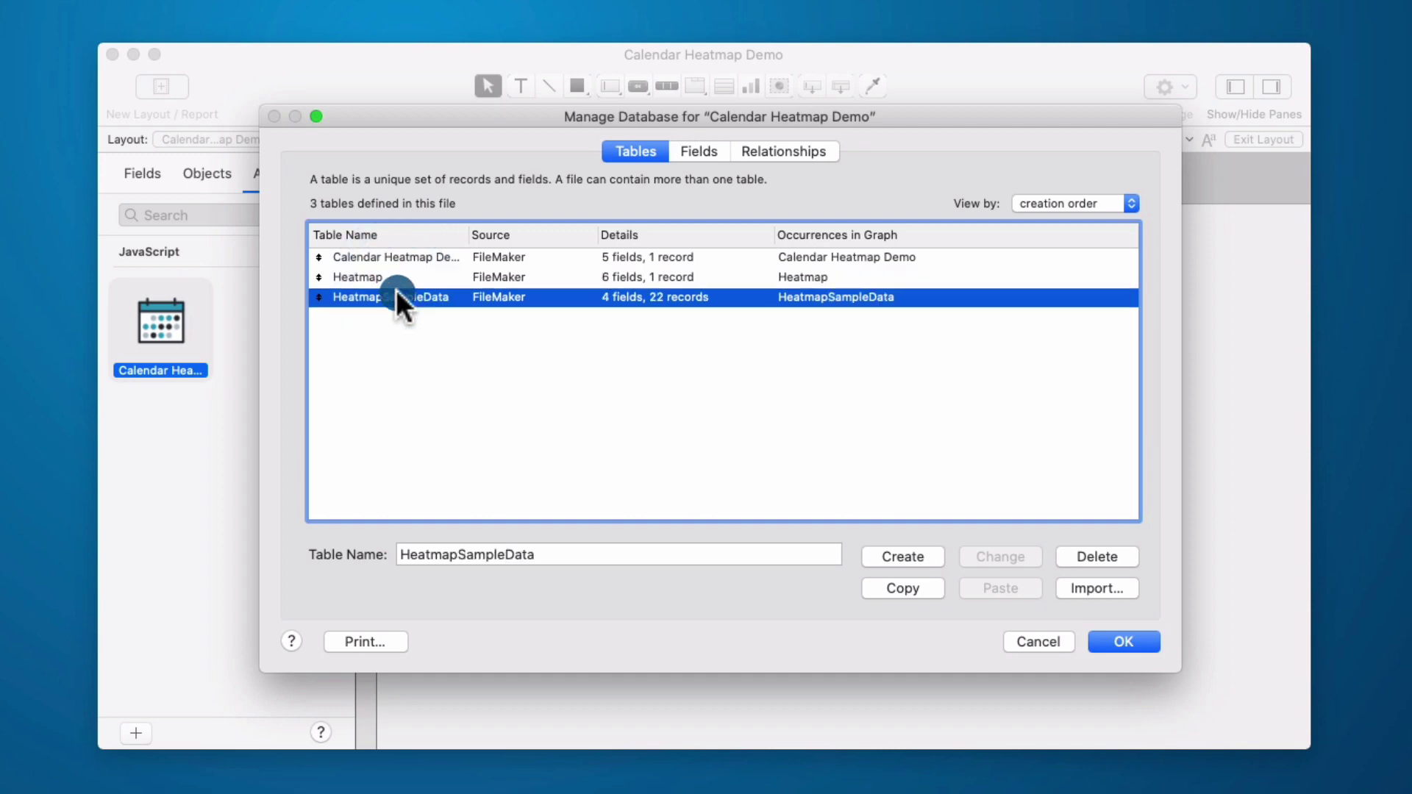
{"action": "left_click", "coordinate": [1124, 641]}
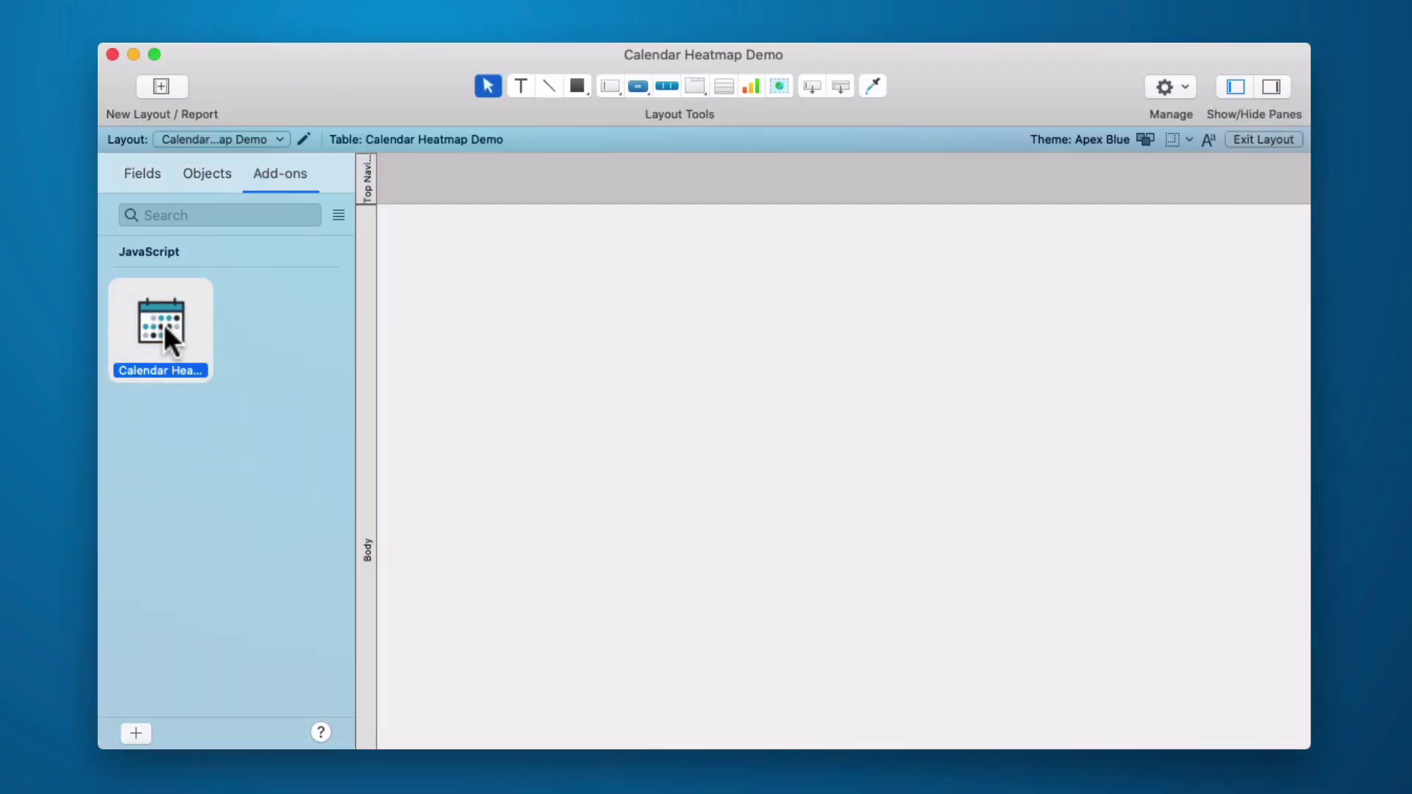
{"action": "left_click_drag", "start_coordinate": [178, 320], "coordinate": [415, 249]}
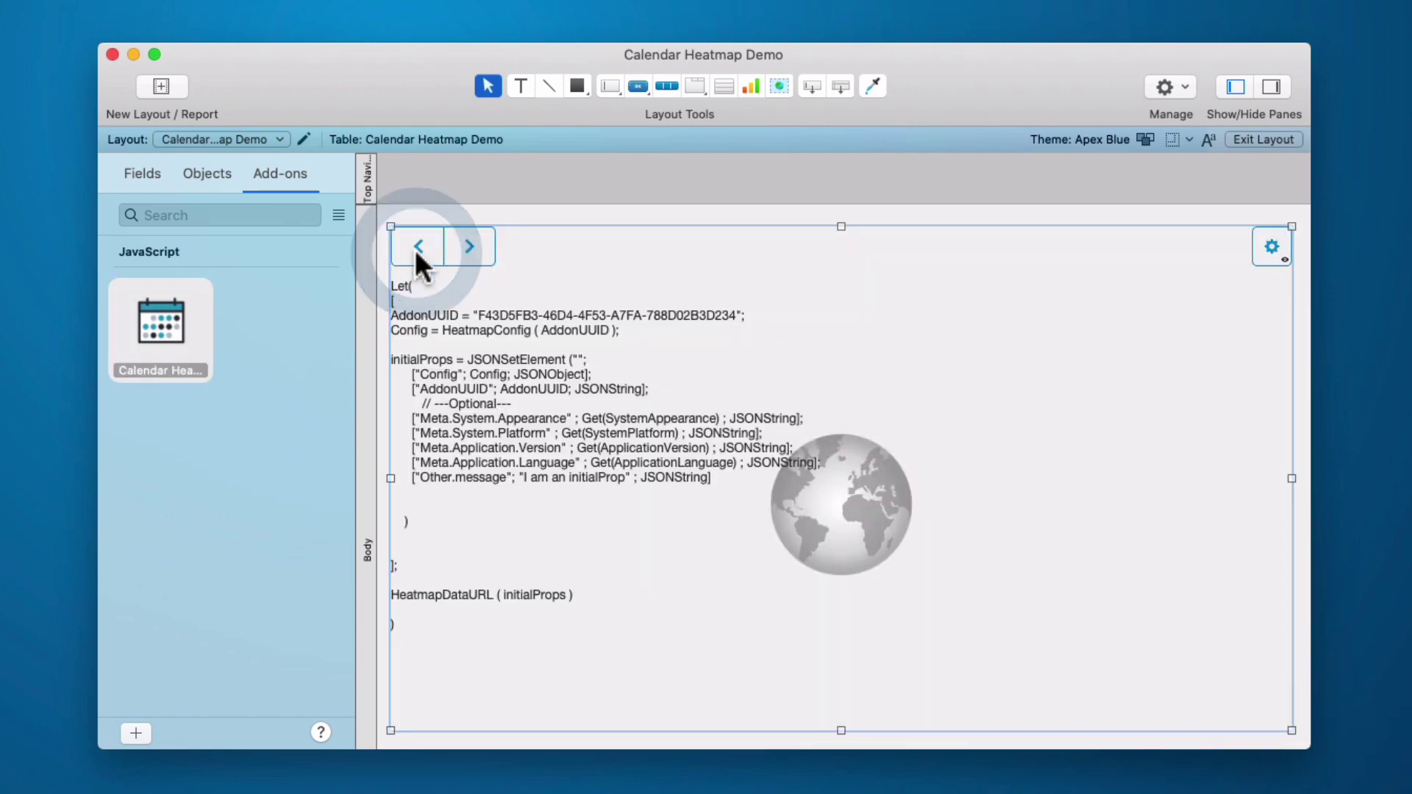
{"action": "left_click", "coordinate": [910, 211]}
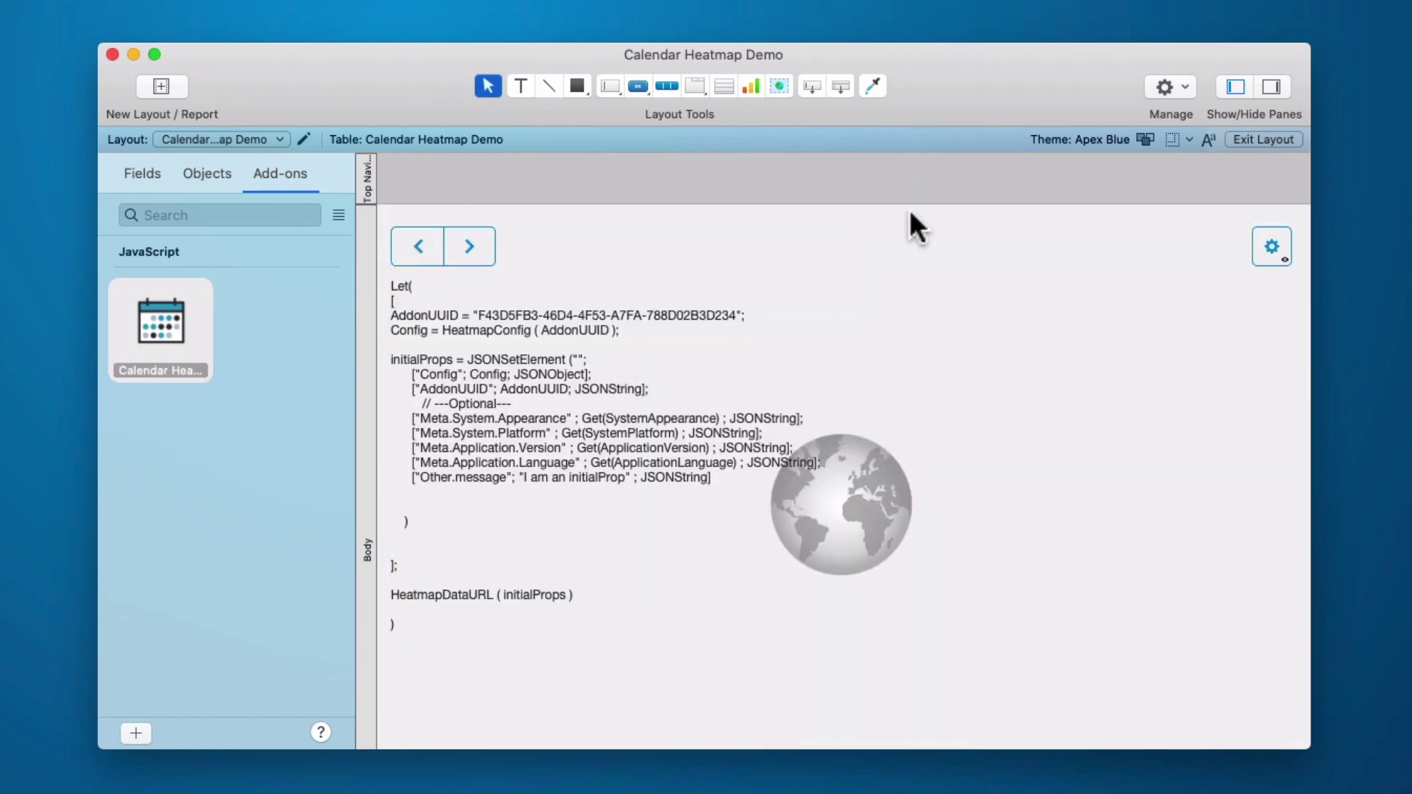
- Place the Heatmap table's ::Query field above the heatmap
{"action": "left_click", "coordinate": [134, 178]}
{"action": "left_click", "coordinate": [184, 213]}
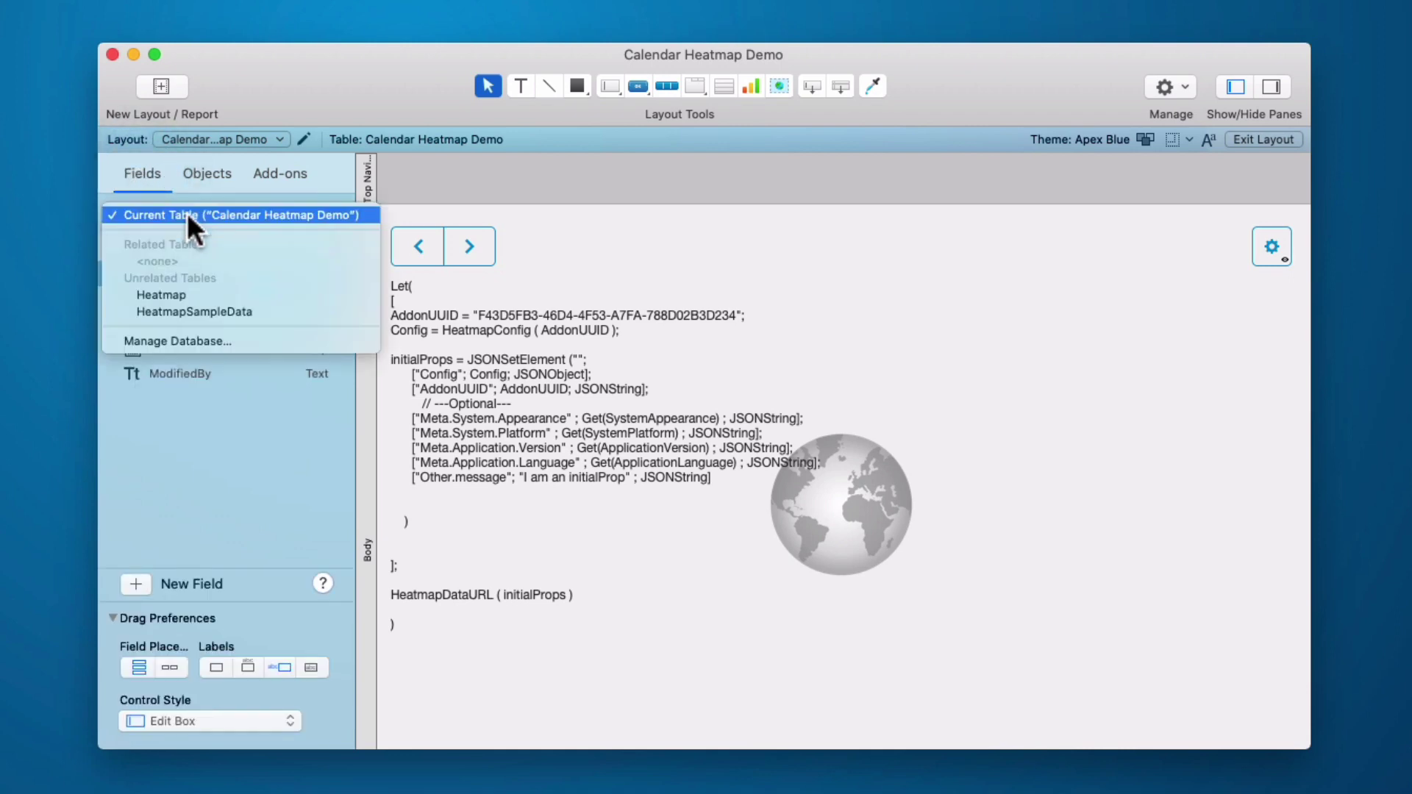
{"action": "left_click", "coordinate": [193, 292]}
{"action": "left_click", "coordinate": [203, 406]}
{"action": "left_click_drag", "start_coordinate": [170, 404], "coordinate": [687, 236]}
{"action": "left_click", "coordinate": [1207, 252]}
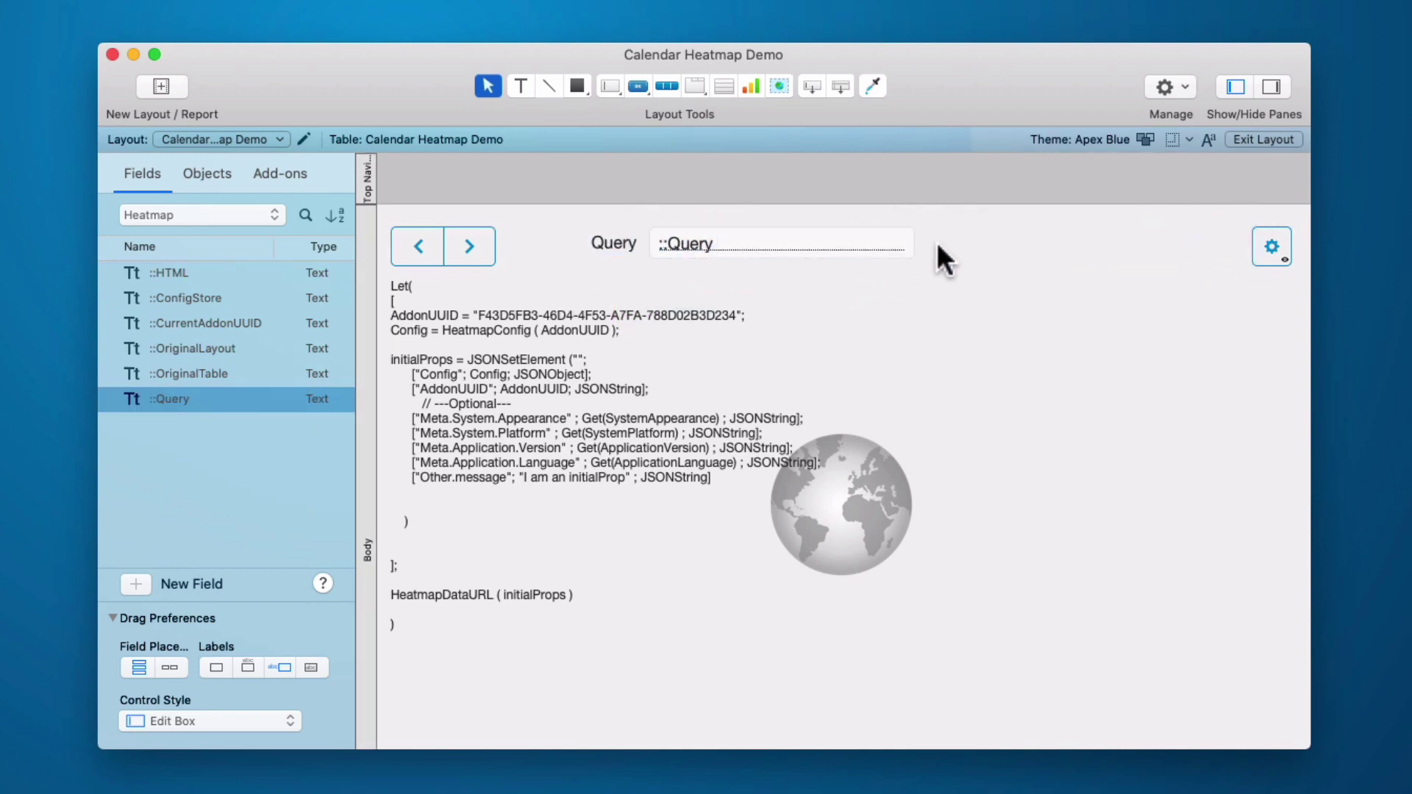
- Duplicate the heatmap's gear button next to the Query field
{"action": "left_click", "coordinate": [1273, 250]}
{"action": "left_click", "coordinate": [1272, 250]}
{"action": "left_click_drag", "start_coordinate": [1270, 238], "coordinate": [948, 241]}
- Give the copied button a magnifier icon and have it run the HeatmapRefresh script
{"action": "double_click", "coordinate": [949, 249]}
{"action": "left_click", "coordinate": [1113, 481]}
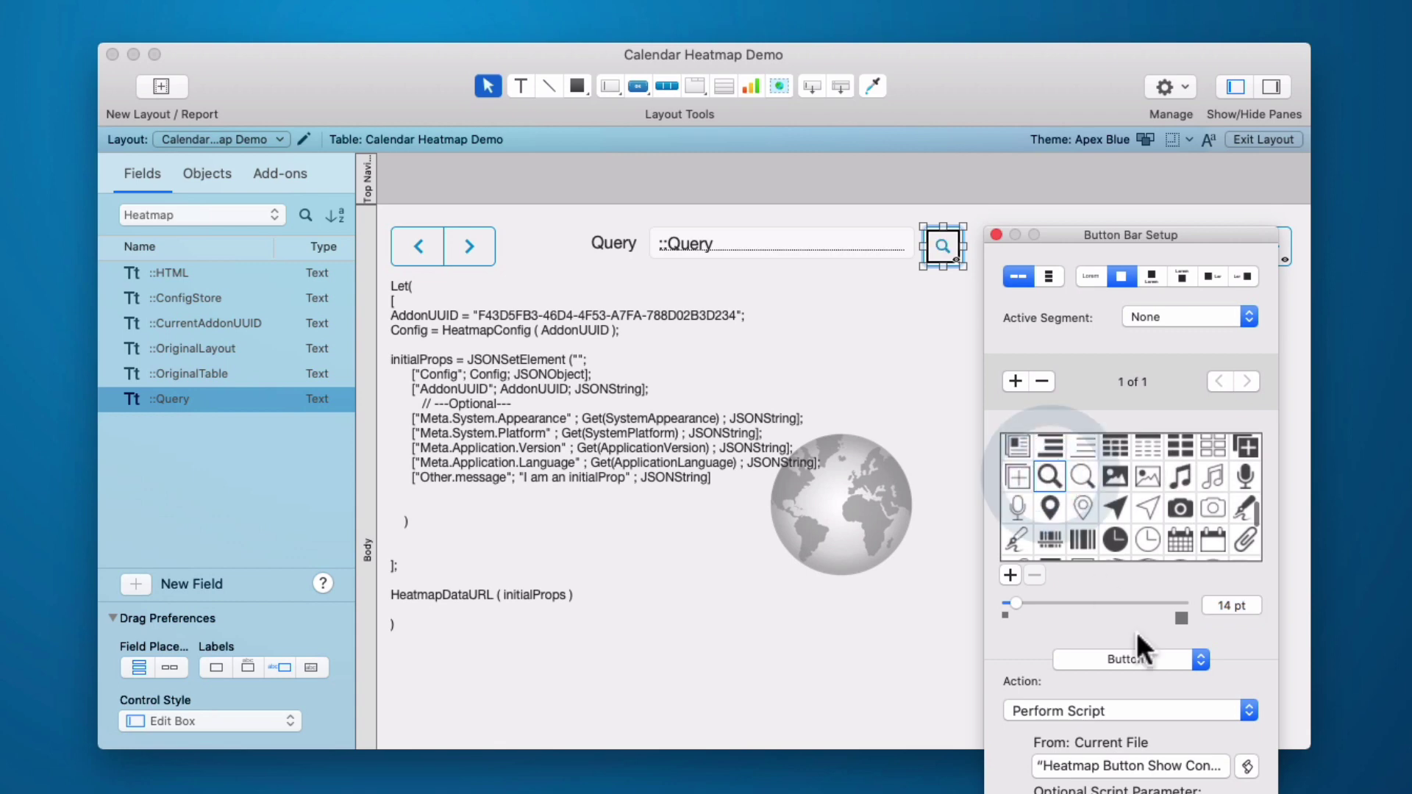
{"action": "left_click", "coordinate": [1248, 767]}
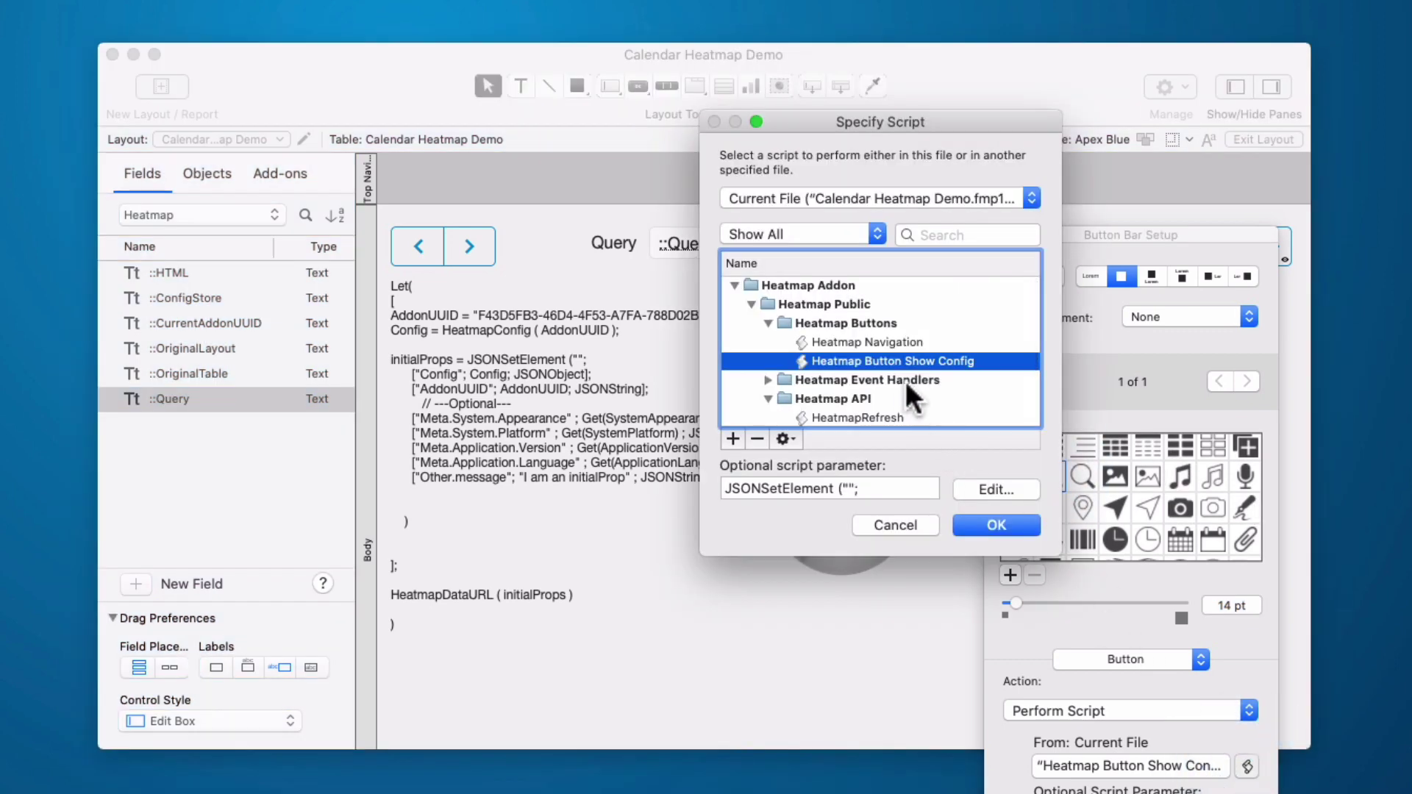
{"action": "scroll", "coordinate": [904, 381], "scroll_direction": "down", "scroll_amount": 2}
{"action": "left_click", "coordinate": [877, 395]}
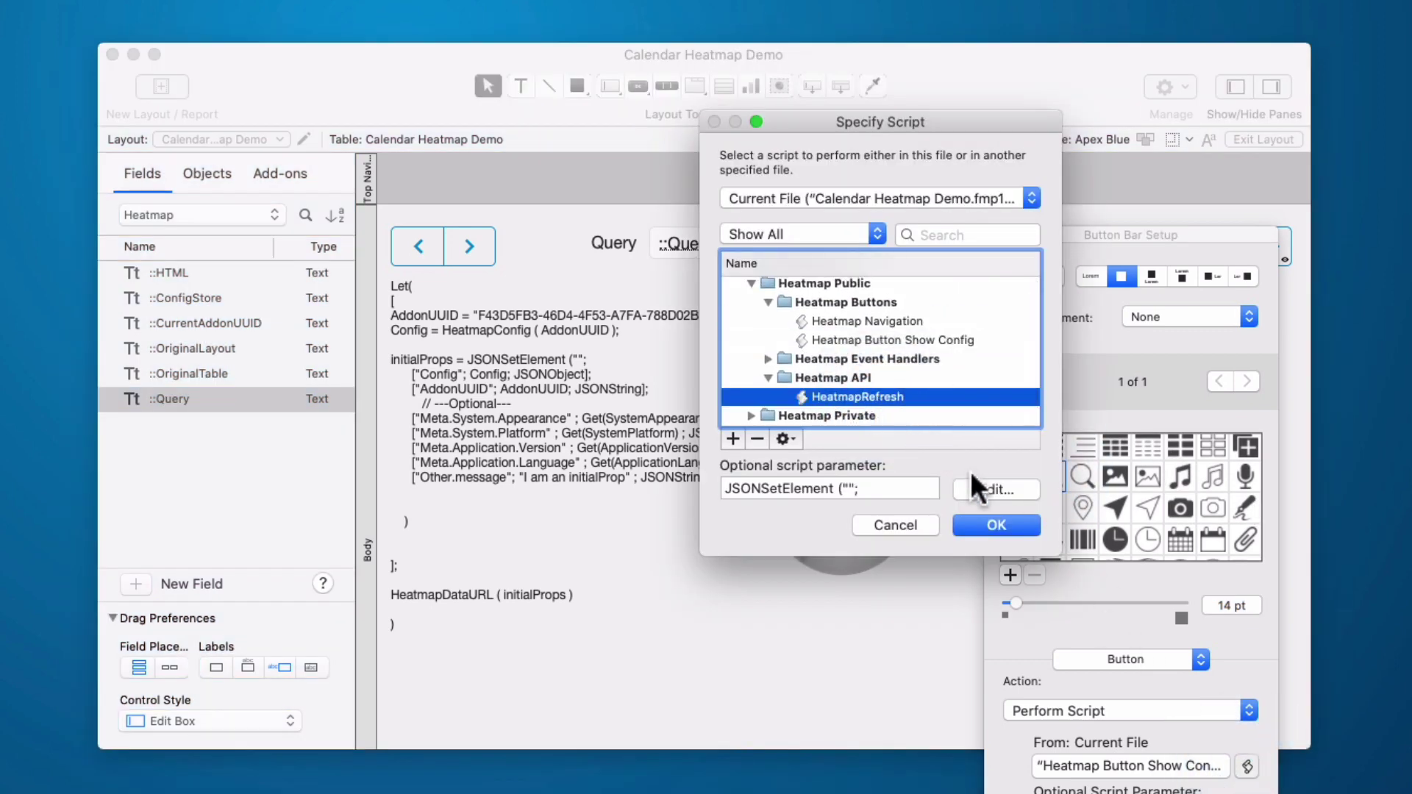
- Trim the script parameter to just the add-on UUID, then switch to Browse mode
{"action": "left_click", "coordinate": [997, 490]}
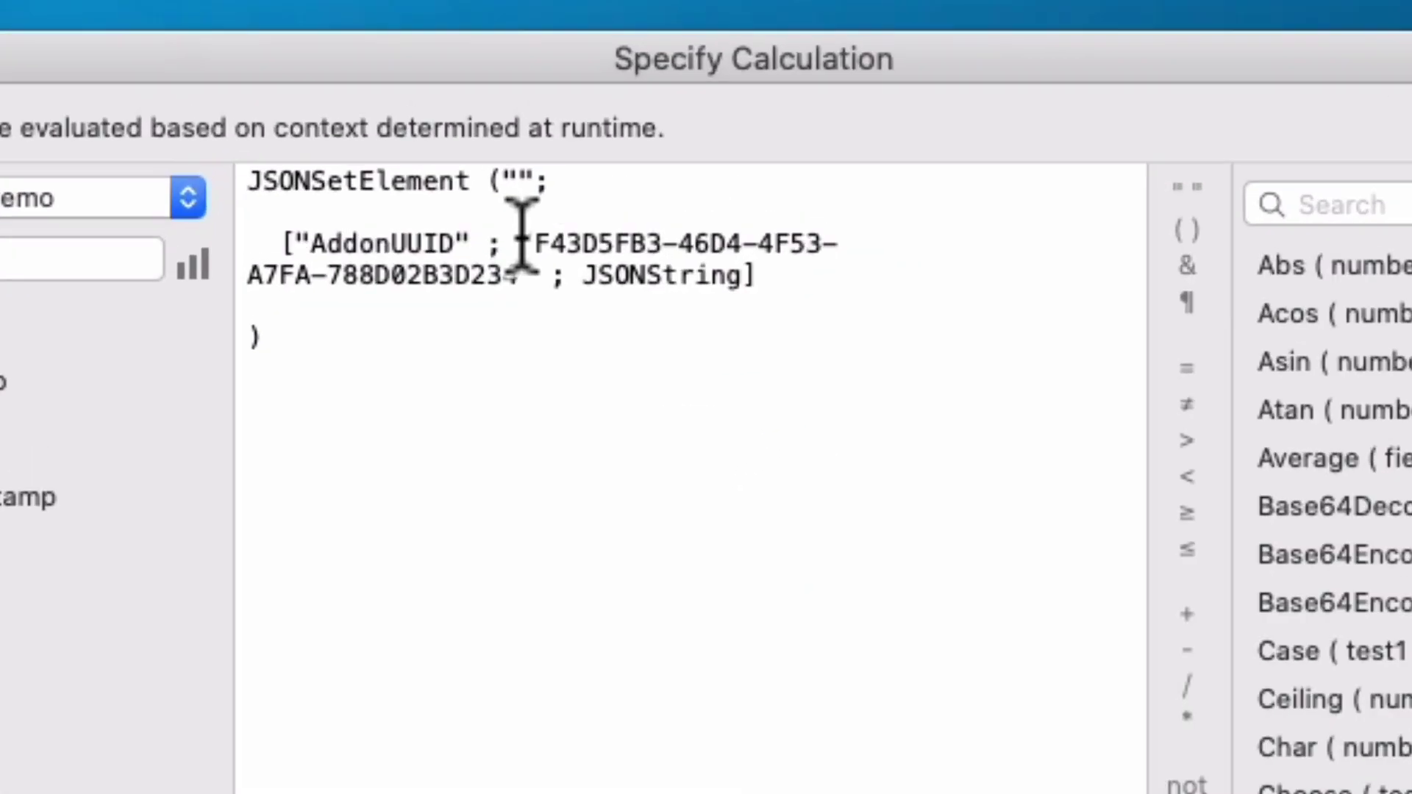
{"action": "left_click_drag", "start_coordinate": [601, 107], "coordinate": [432, 69]}
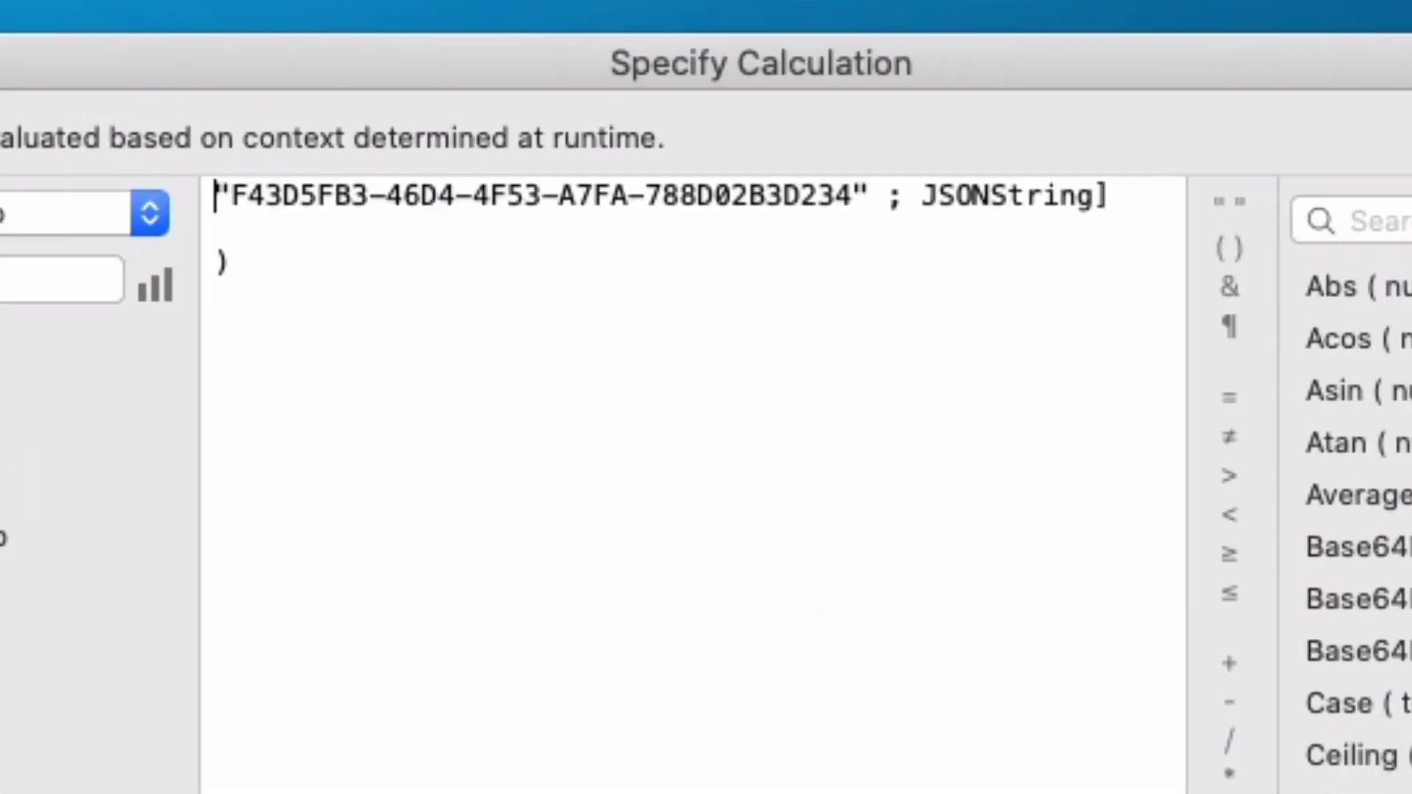
{"action": "left_click_drag", "start_coordinate": [869, 195], "coordinate": [936, 524]}
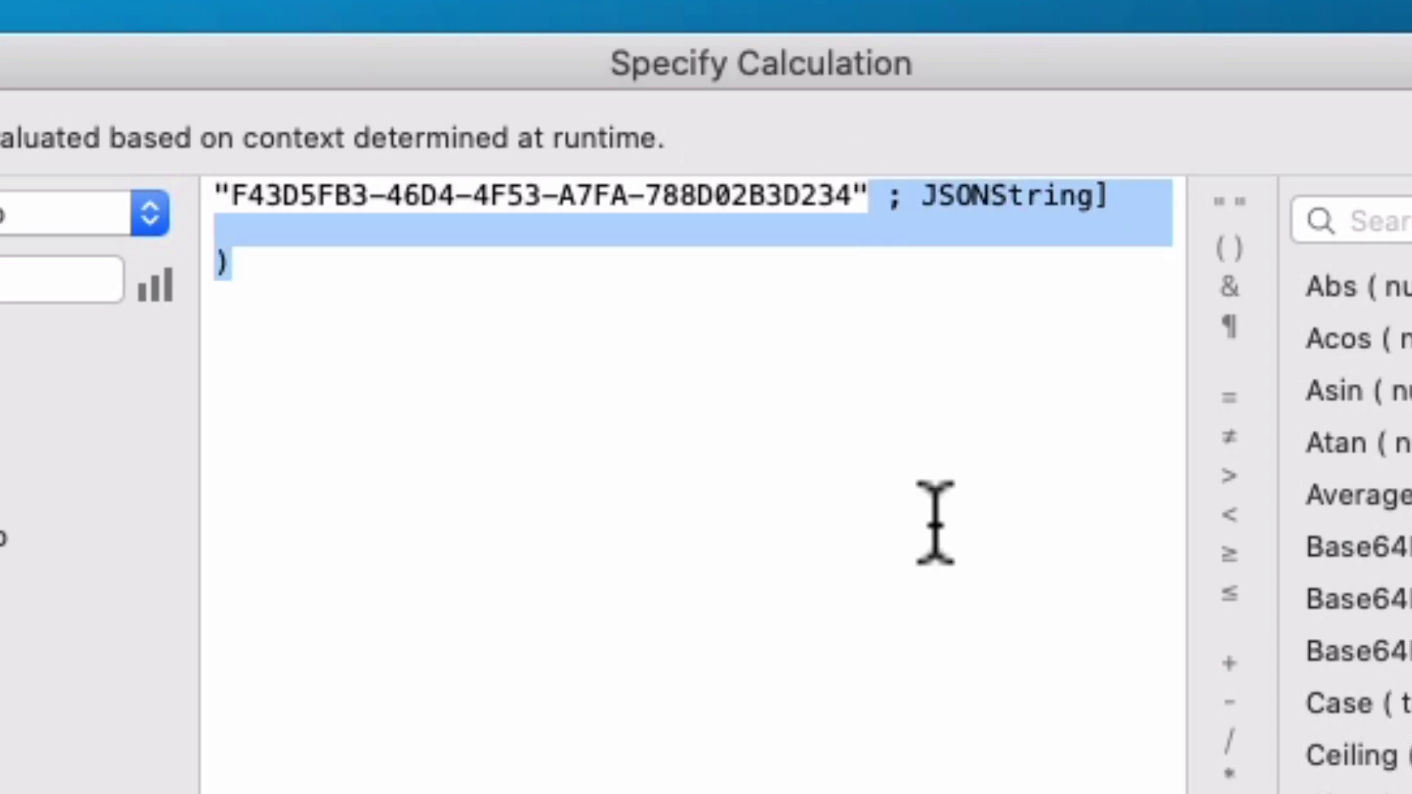
{"action": "key", "text": "BackSpace"}
{"action": "key", "text": "Return"}
{"action": "left_click", "coordinate": [993, 700]}
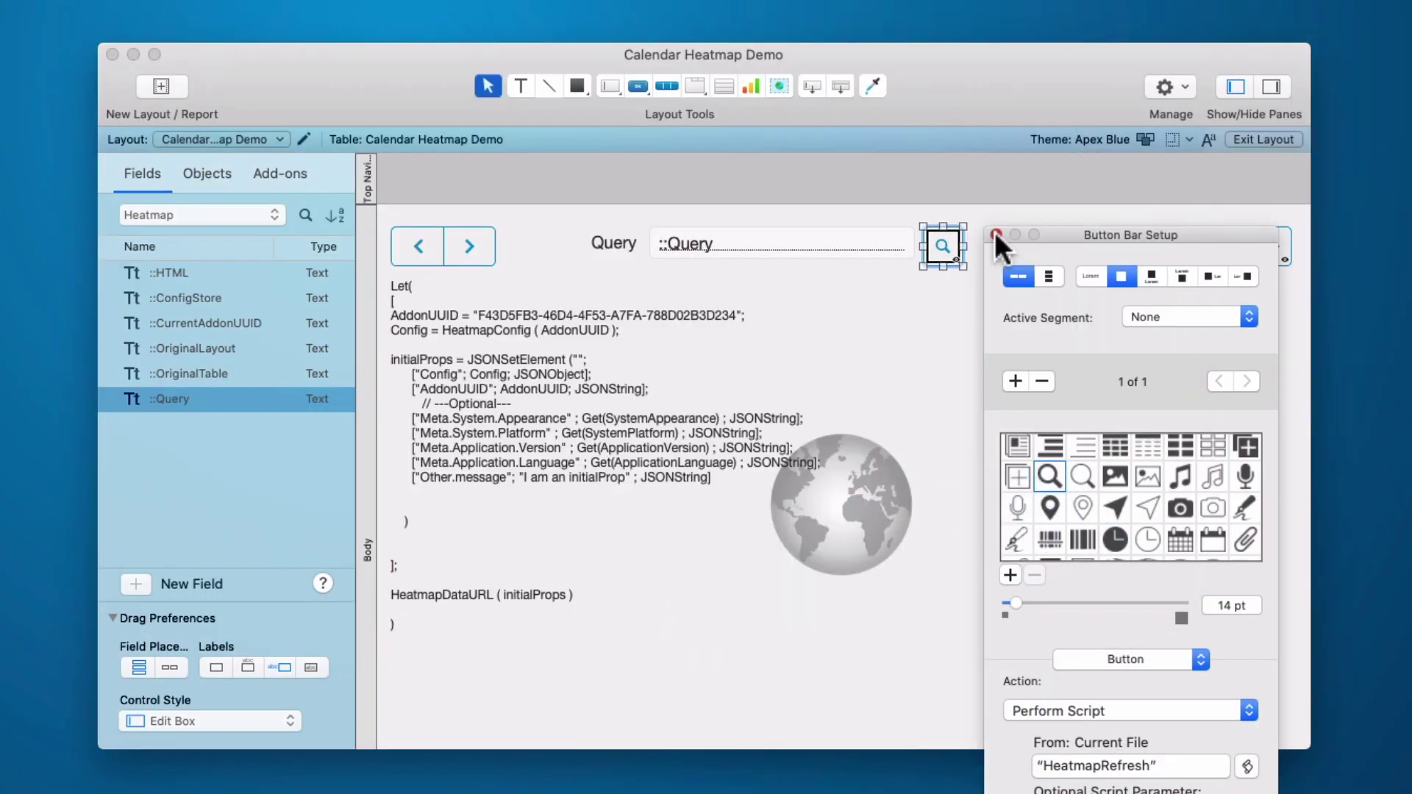
{"action": "left_click", "coordinate": [995, 234]}
{"action": "key", "text": "super+b"}
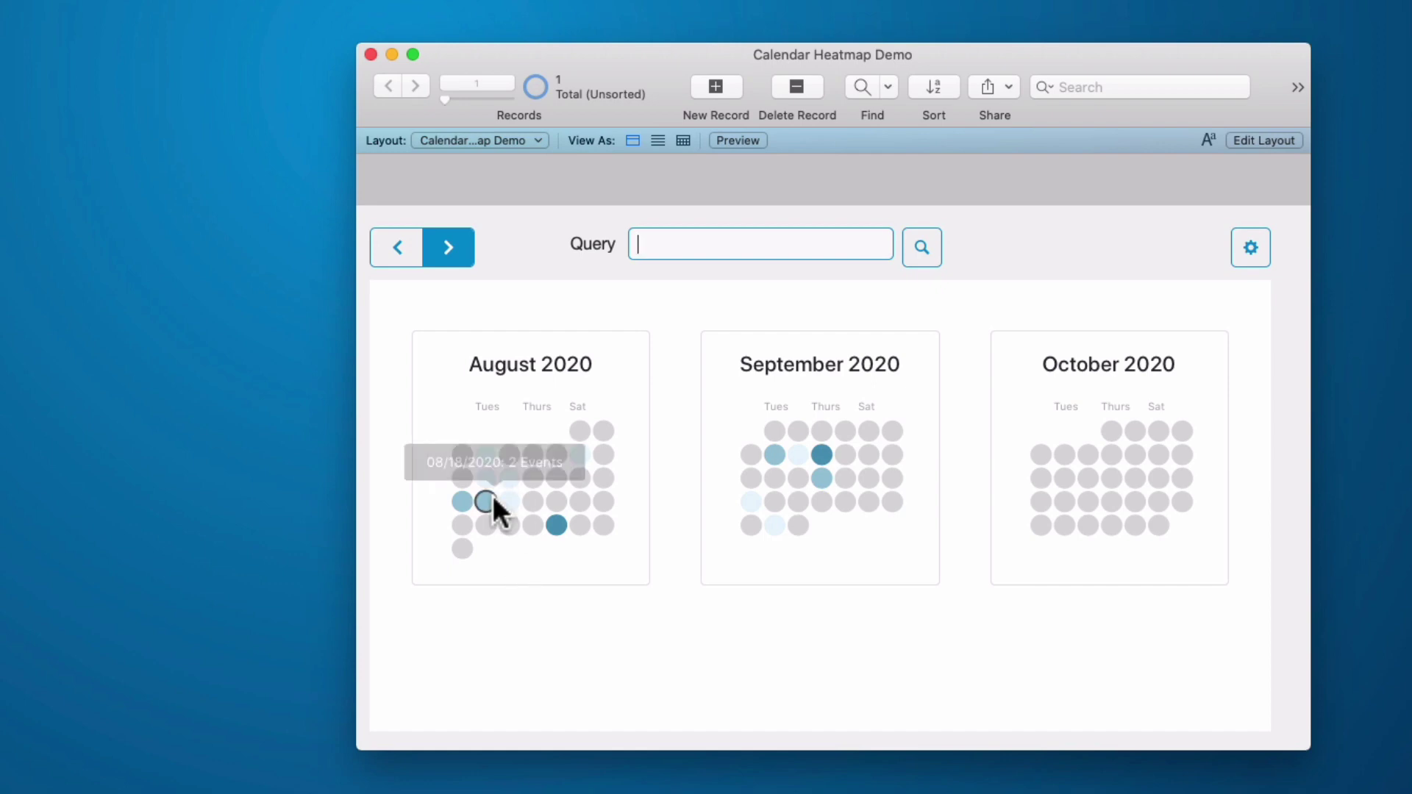
- View the events for the 08/18/2020 day on the heatmap
{"action": "left_click", "coordinate": [485, 500]}
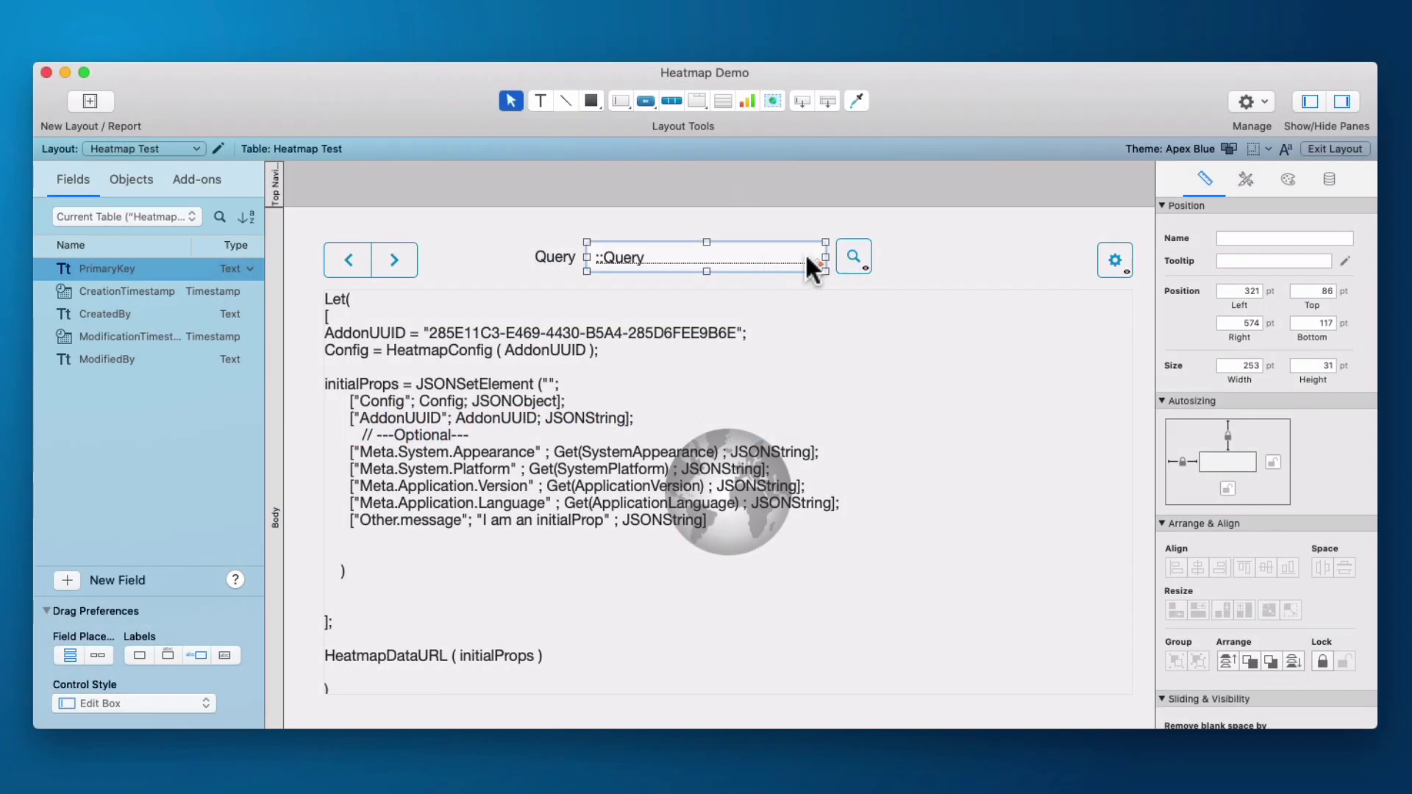
- Attach the Heatmap API script HeatmapRefresh to the Query field's OnObjectExit trigger, passing the add-on UUID
{"action": "right_click", "coordinate": [799, 268]}
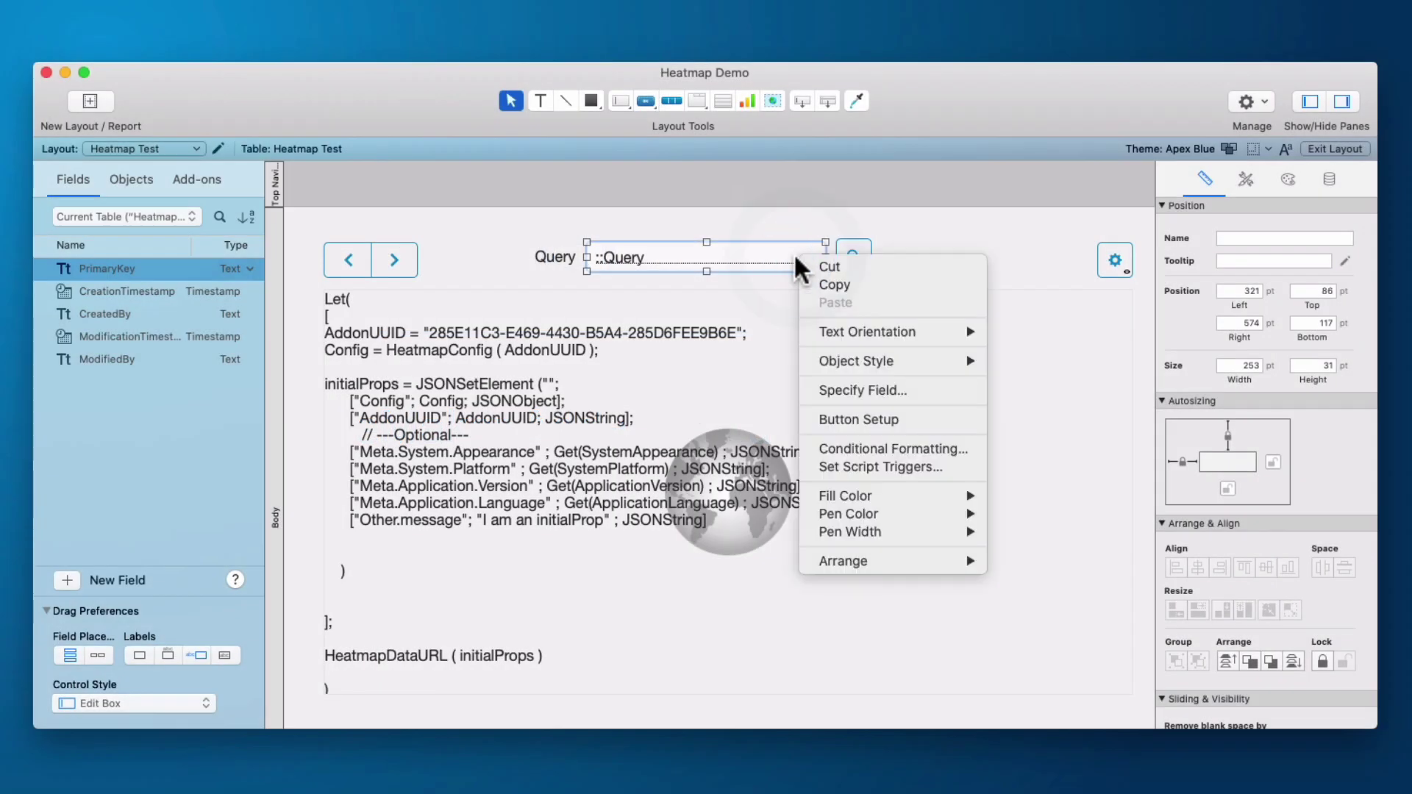
{"action": "left_click", "coordinate": [843, 464]}
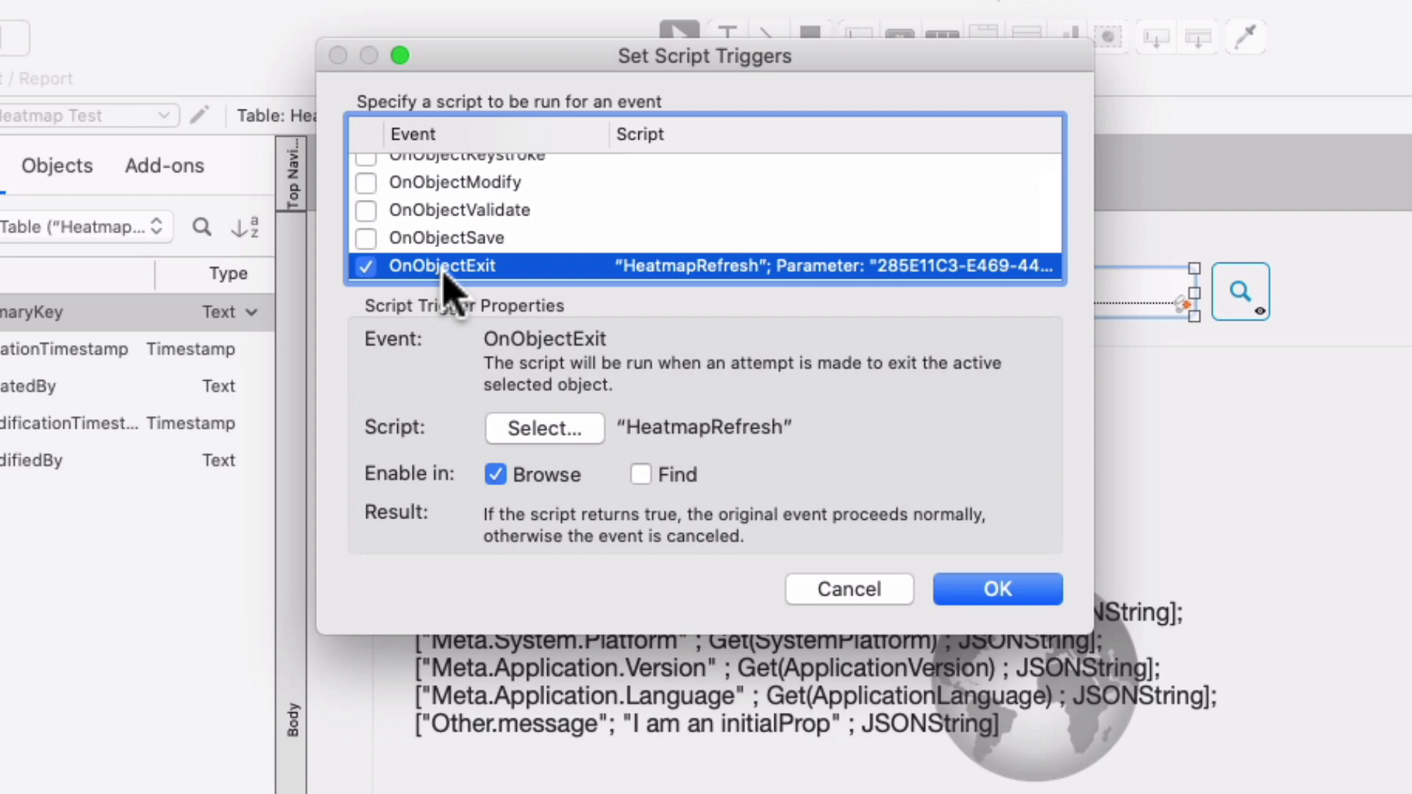
{"action": "left_click", "coordinate": [577, 430]}
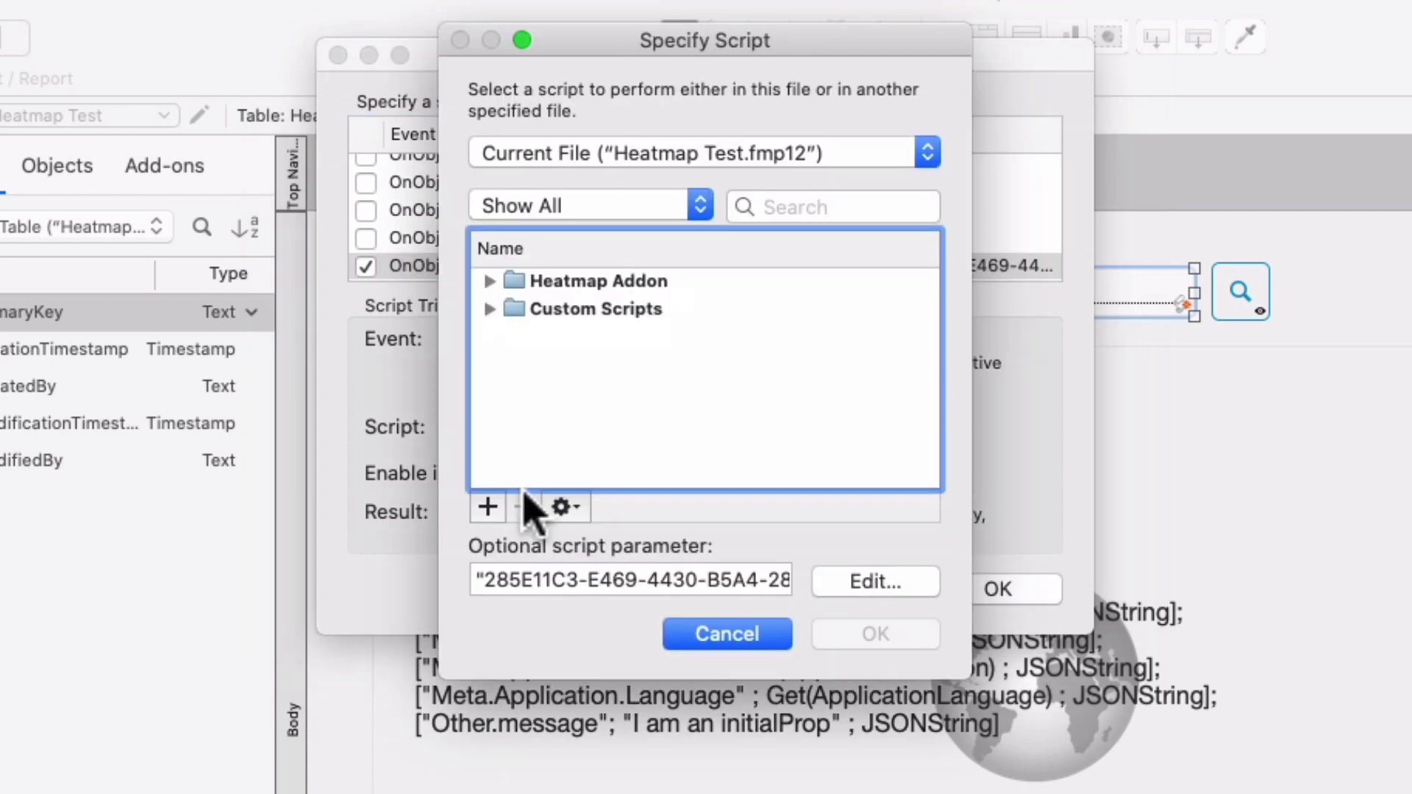
{"action": "left_click", "coordinate": [489, 282]}
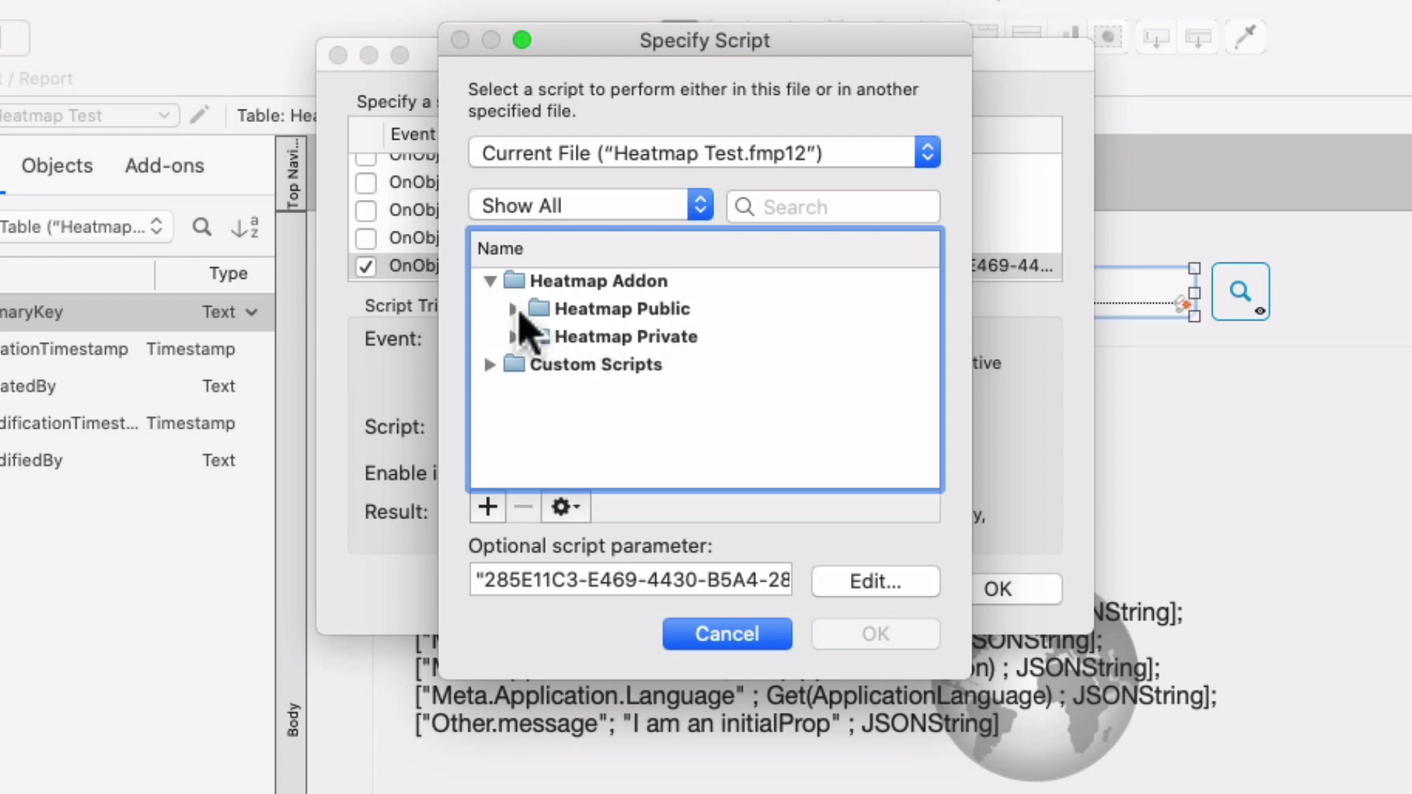
{"action": "left_click", "coordinate": [515, 310]}
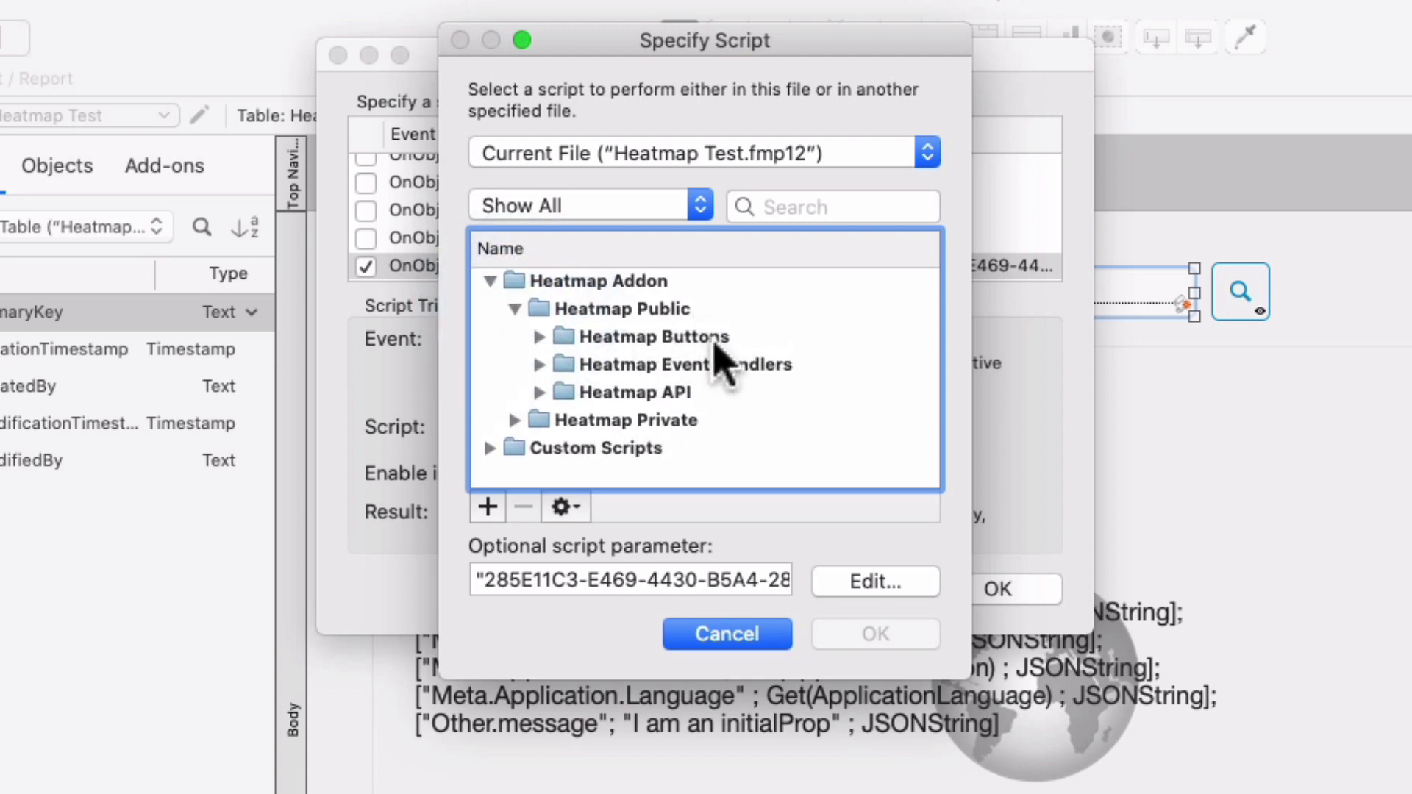
{"action": "left_click", "coordinate": [681, 395]}
{"action": "left_click", "coordinate": [540, 392]}
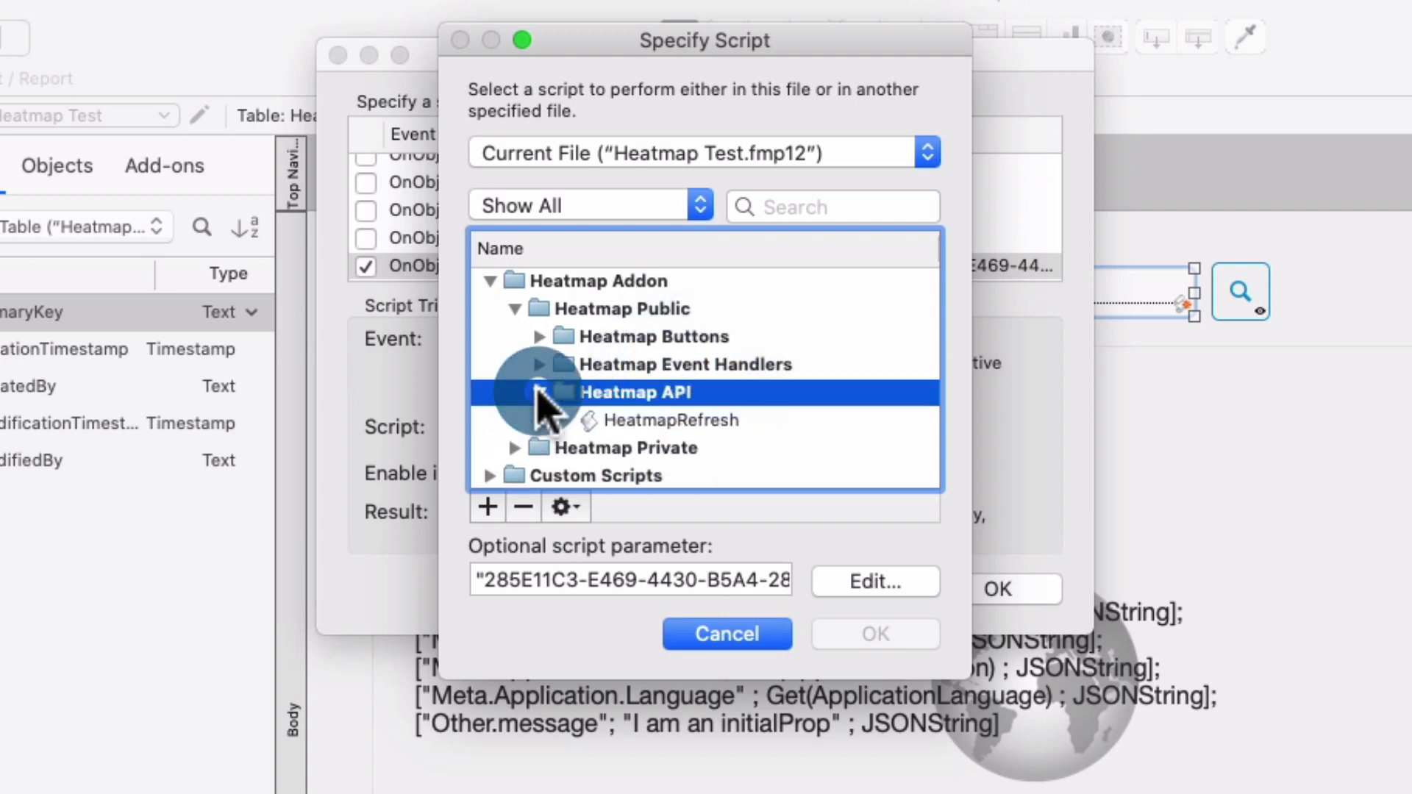
{"action": "left_click", "coordinate": [695, 422]}
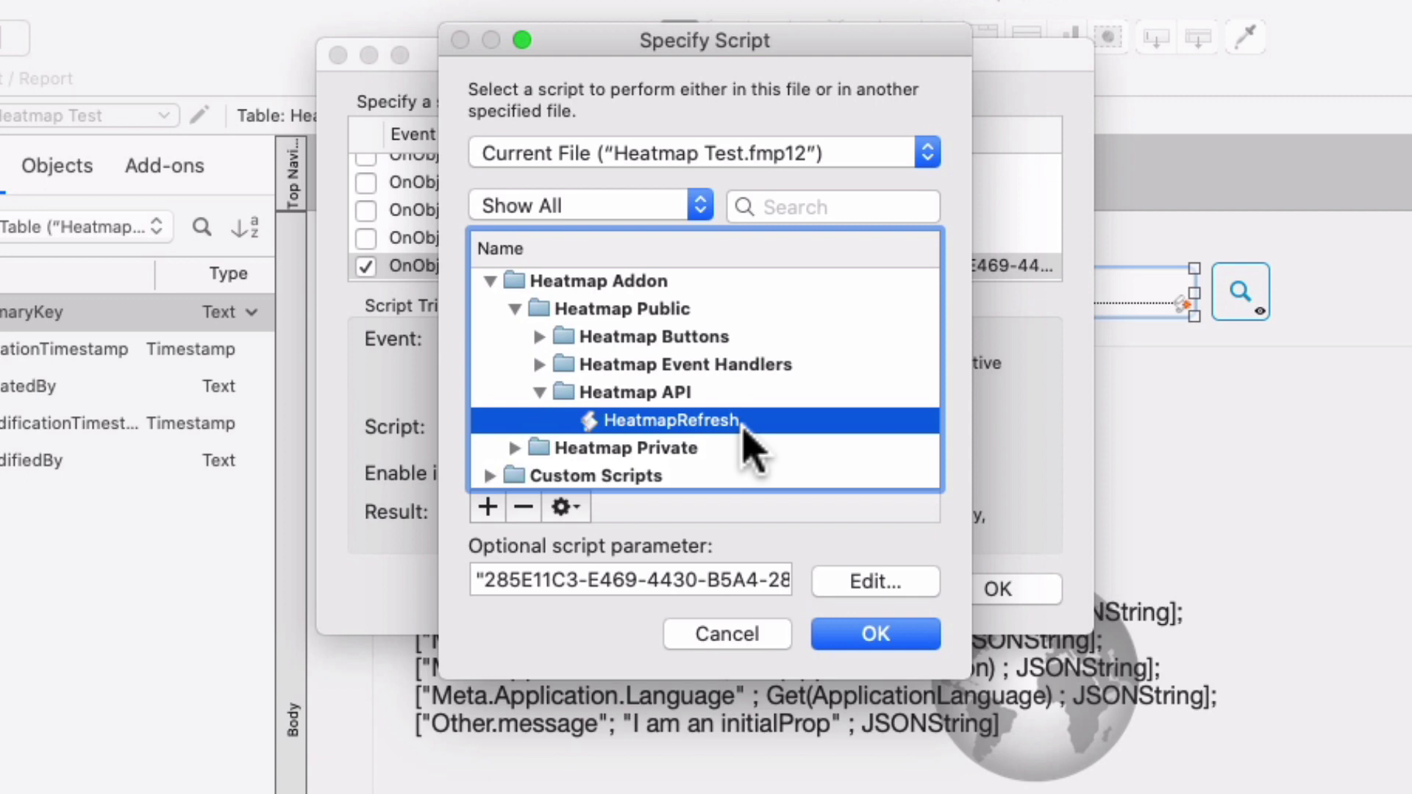
{"action": "key", "text": "Tab"}
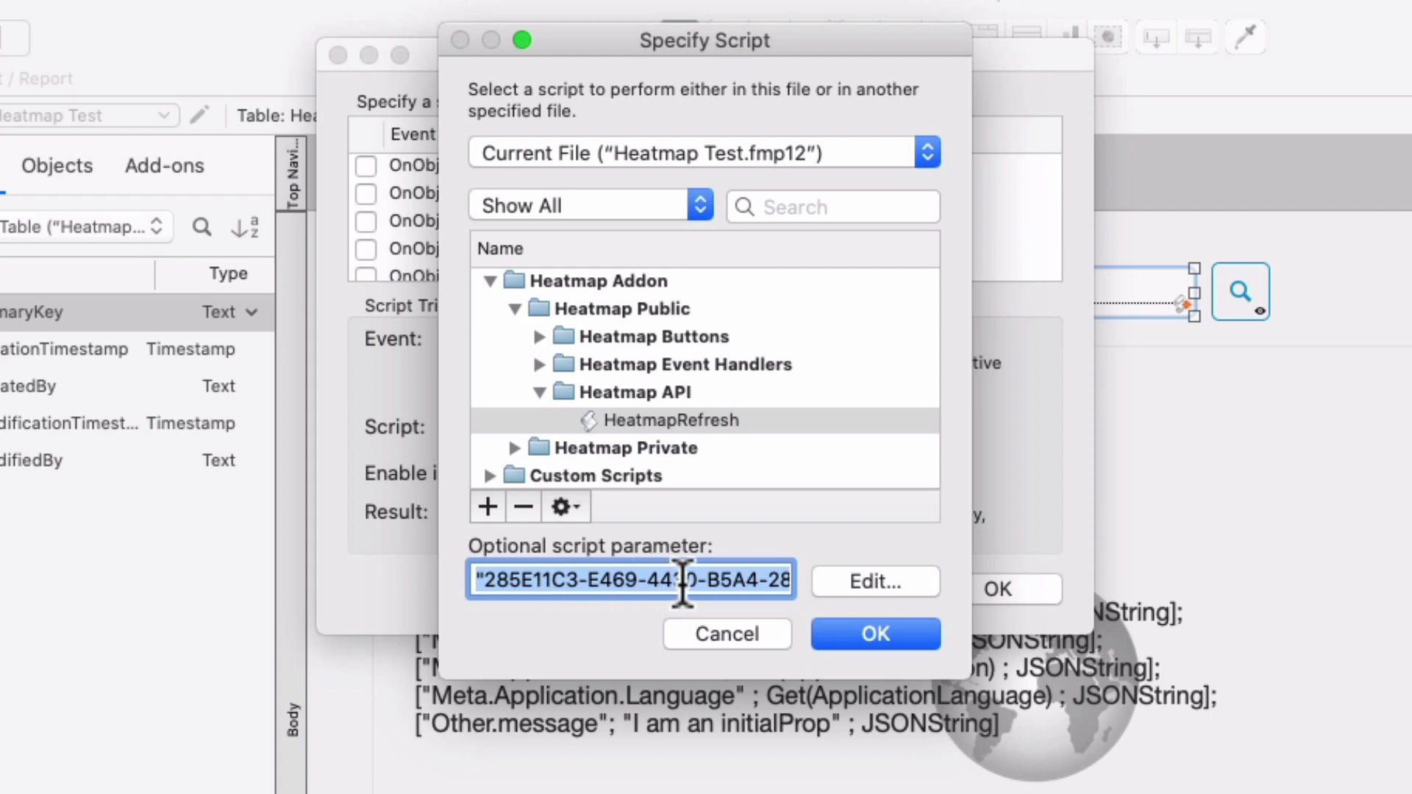
{"action": "left_click", "coordinate": [867, 585]}
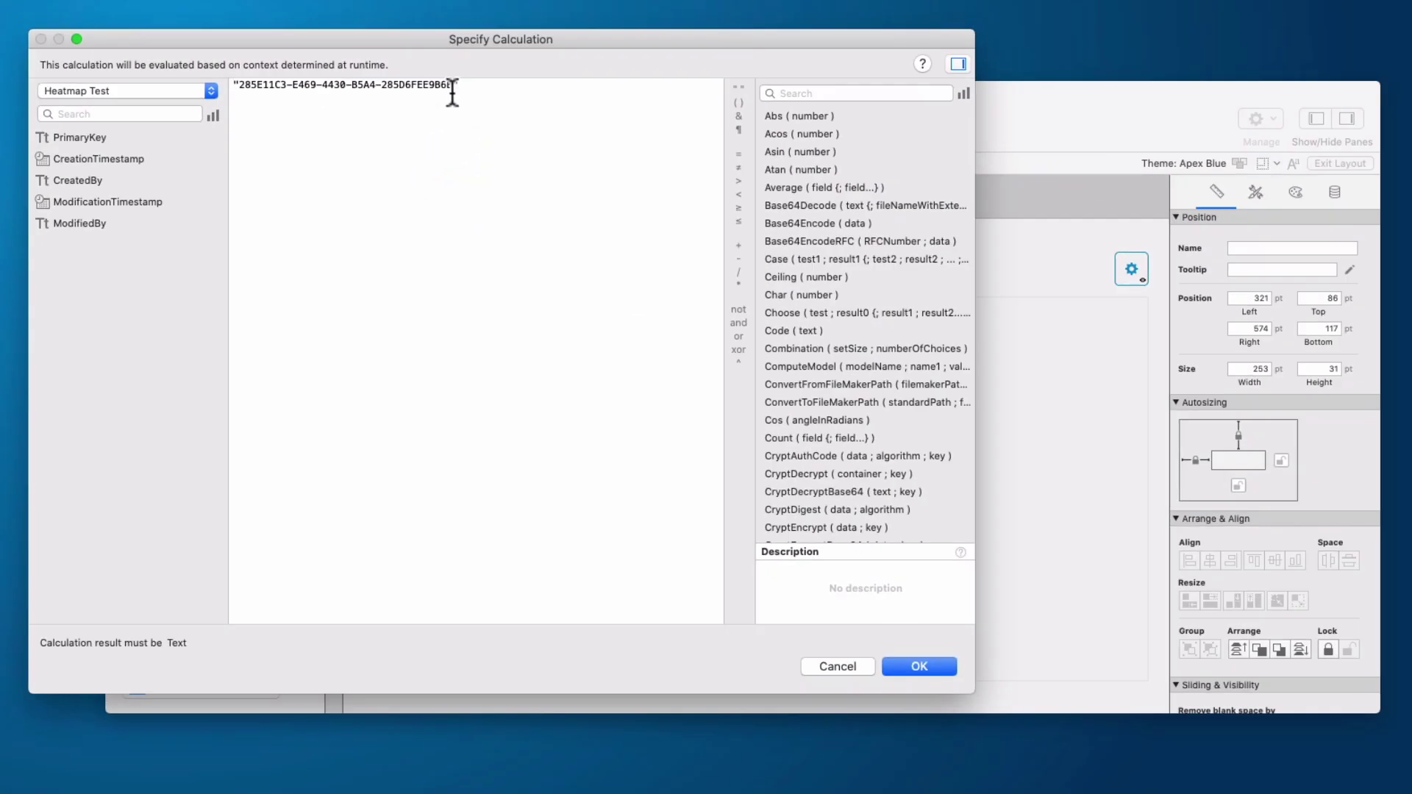
{"action": "left_click_drag", "start_coordinate": [481, 20], "coordinate": [173, 21]}
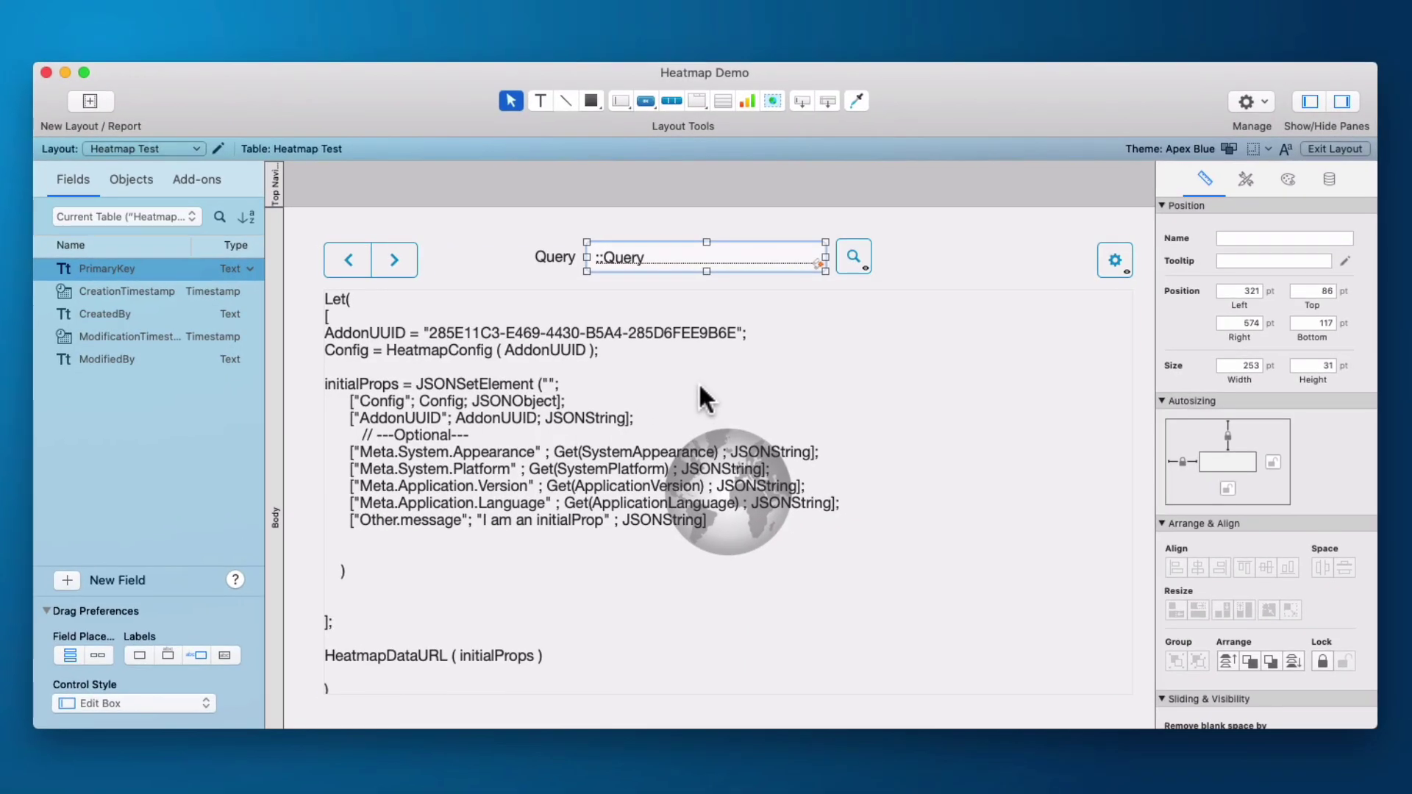
- Check the add-on UUID in the heatmap web viewer's web address
{"action": "double_click", "coordinate": [703, 397]}
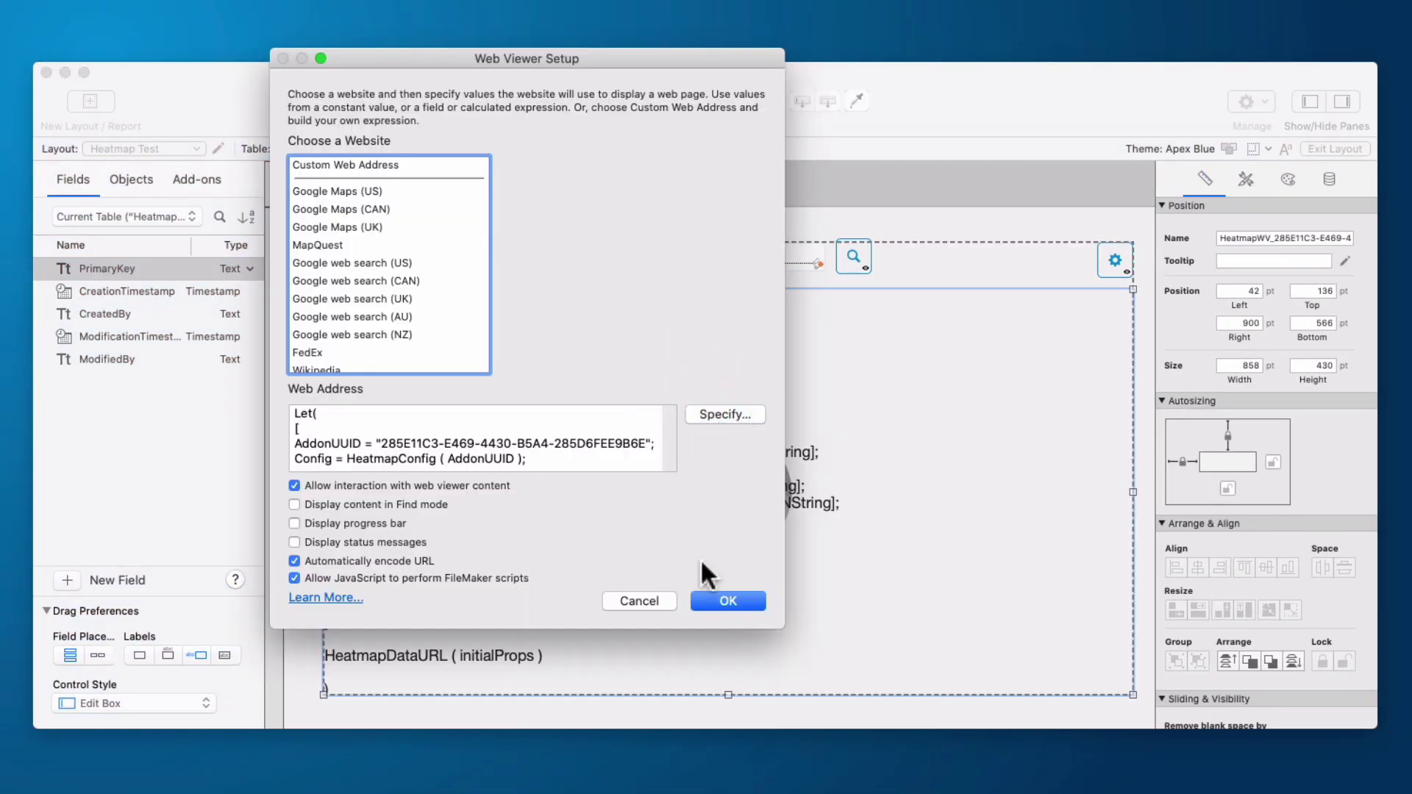
{"action": "left_click_drag", "start_coordinate": [381, 444], "coordinate": [642, 444]}
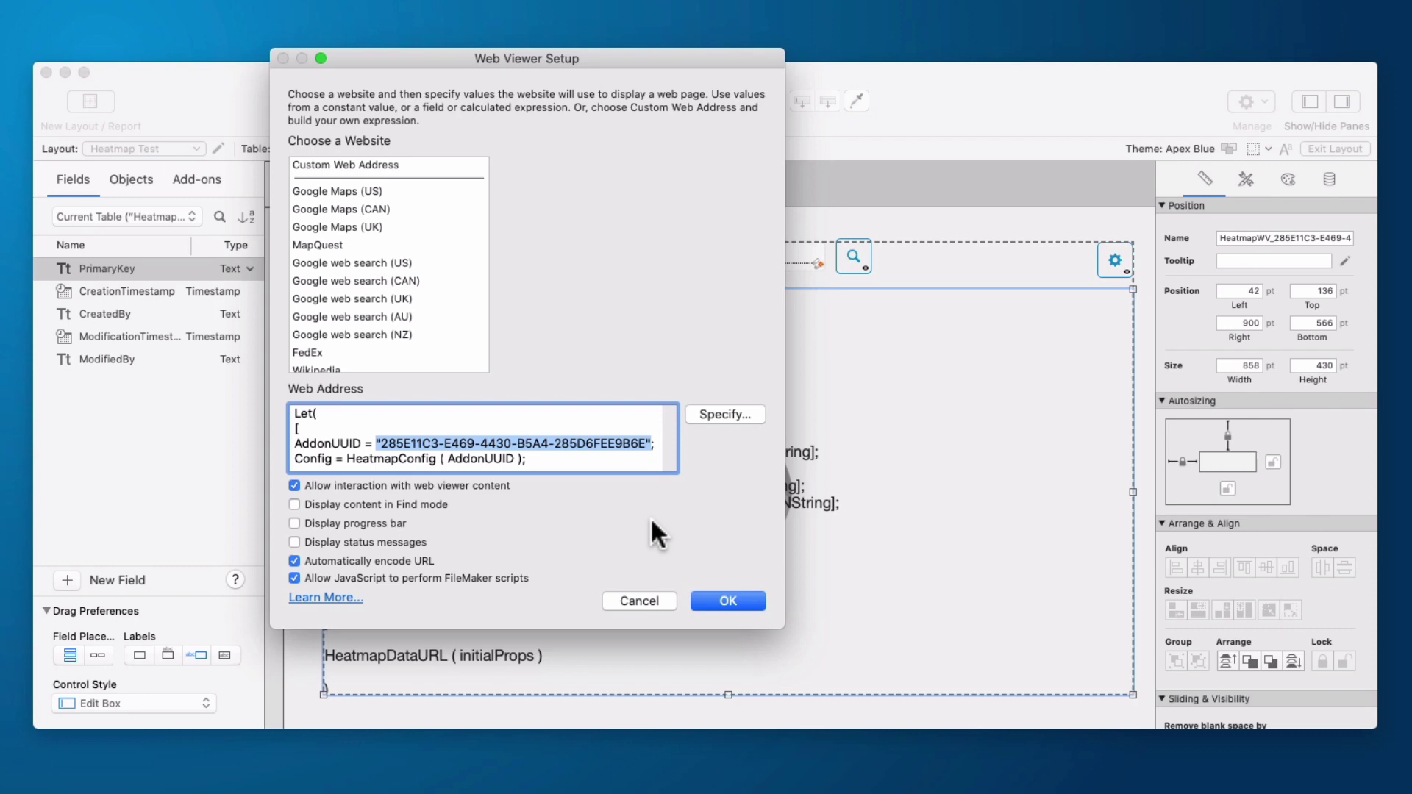
{"action": "key", "text": "Return"}
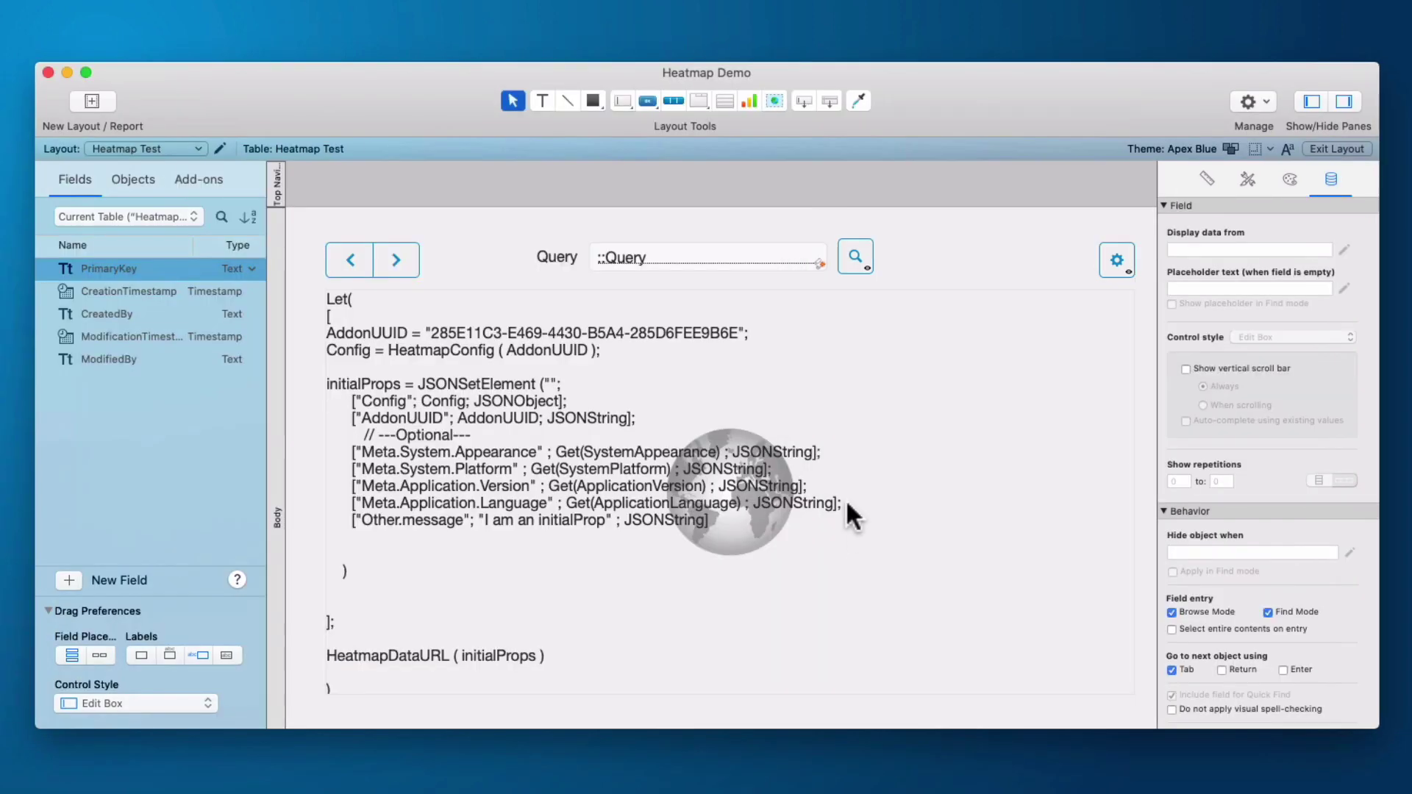
- Move the Query label and ::Query field into the grey area past the layout's right edge
{"action": "left_click", "coordinate": [713, 258]}
{"action": "left_click", "coordinate": [567, 254], "text": "shift"}
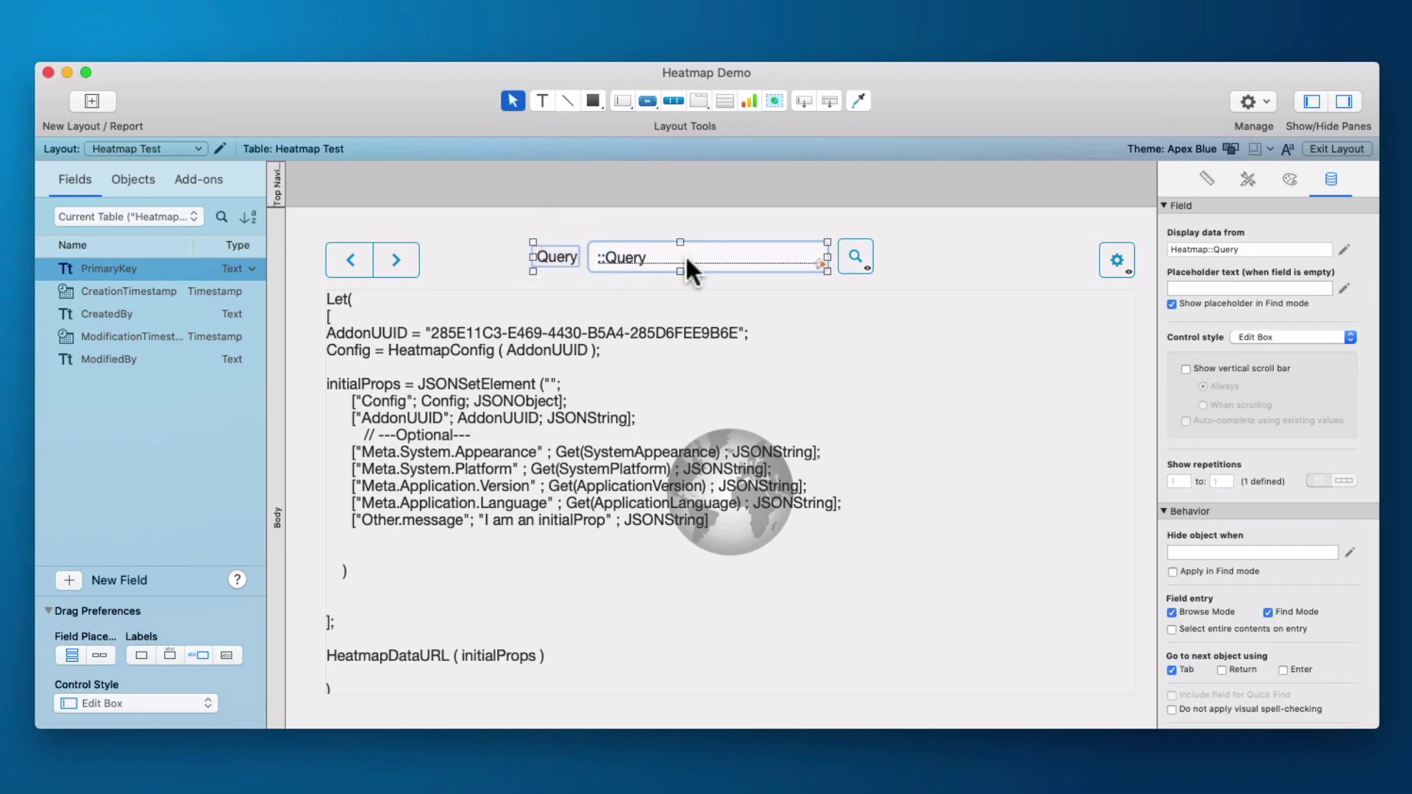
{"action": "scroll", "coordinate": [889, 267], "scroll_direction": "right", "scroll_amount": 5}
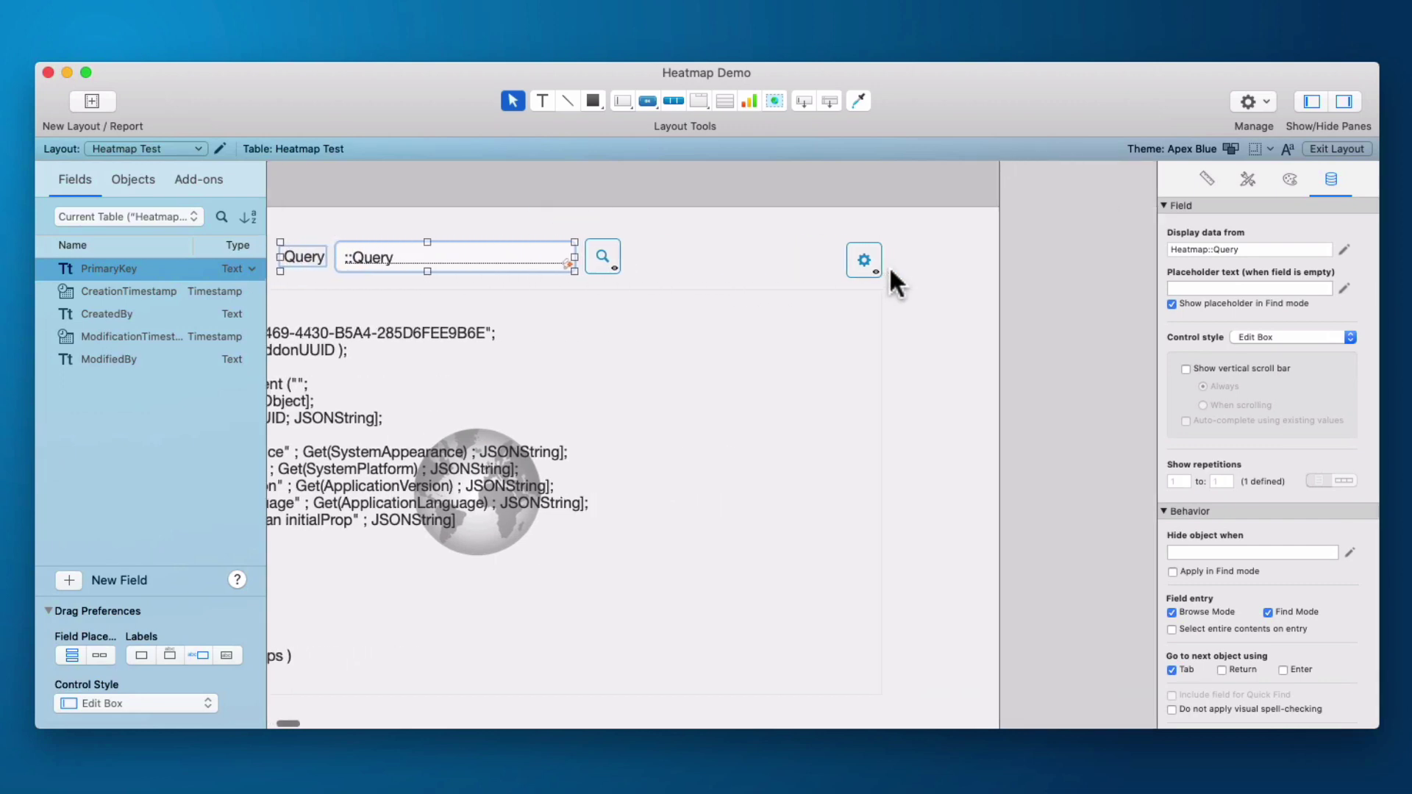
{"action": "left_click_drag", "start_coordinate": [348, 258], "coordinate": [1067, 270]}
{"action": "left_click", "coordinate": [1046, 321]}
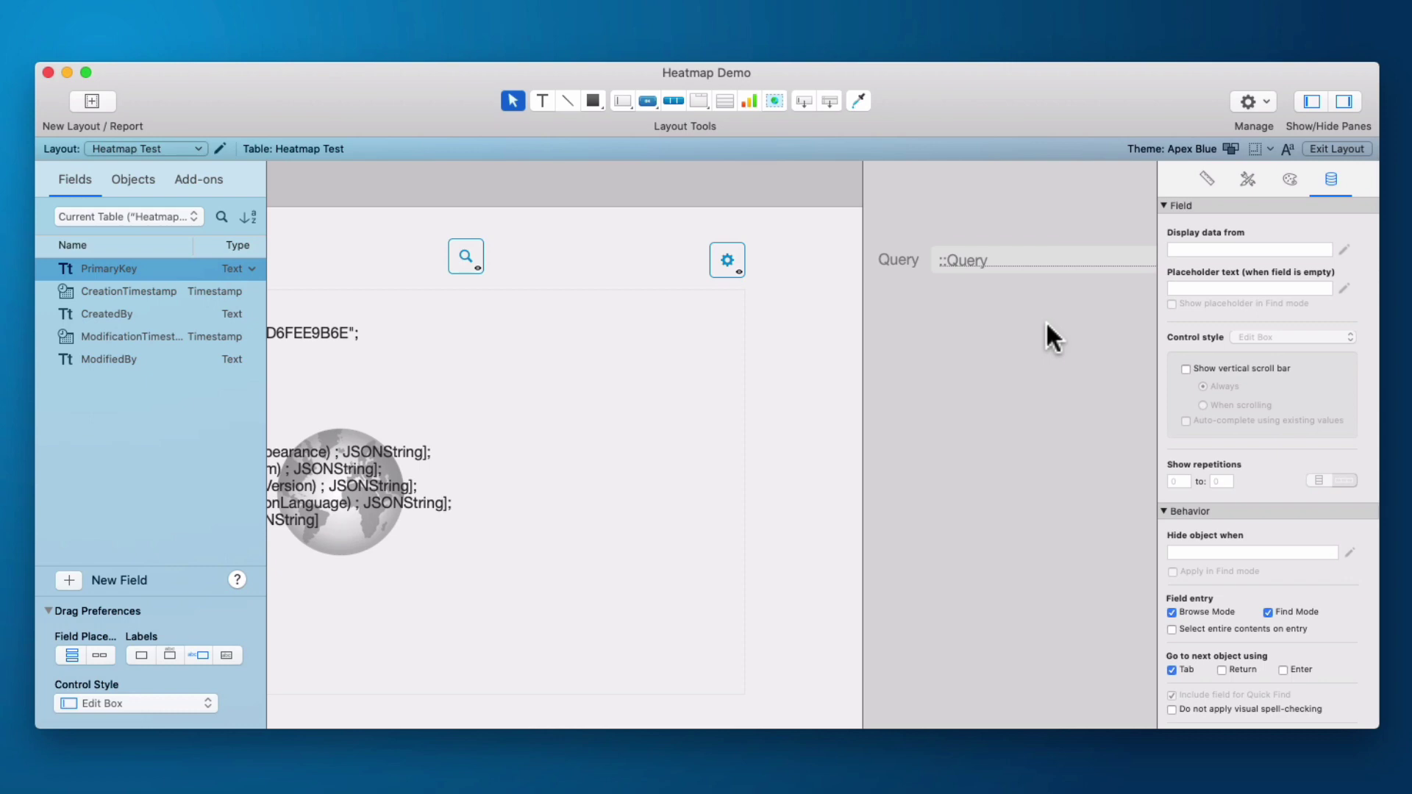
- Change the off-layout ::Query field's control style to a pop-up menu
{"action": "left_click", "coordinate": [1109, 263]}
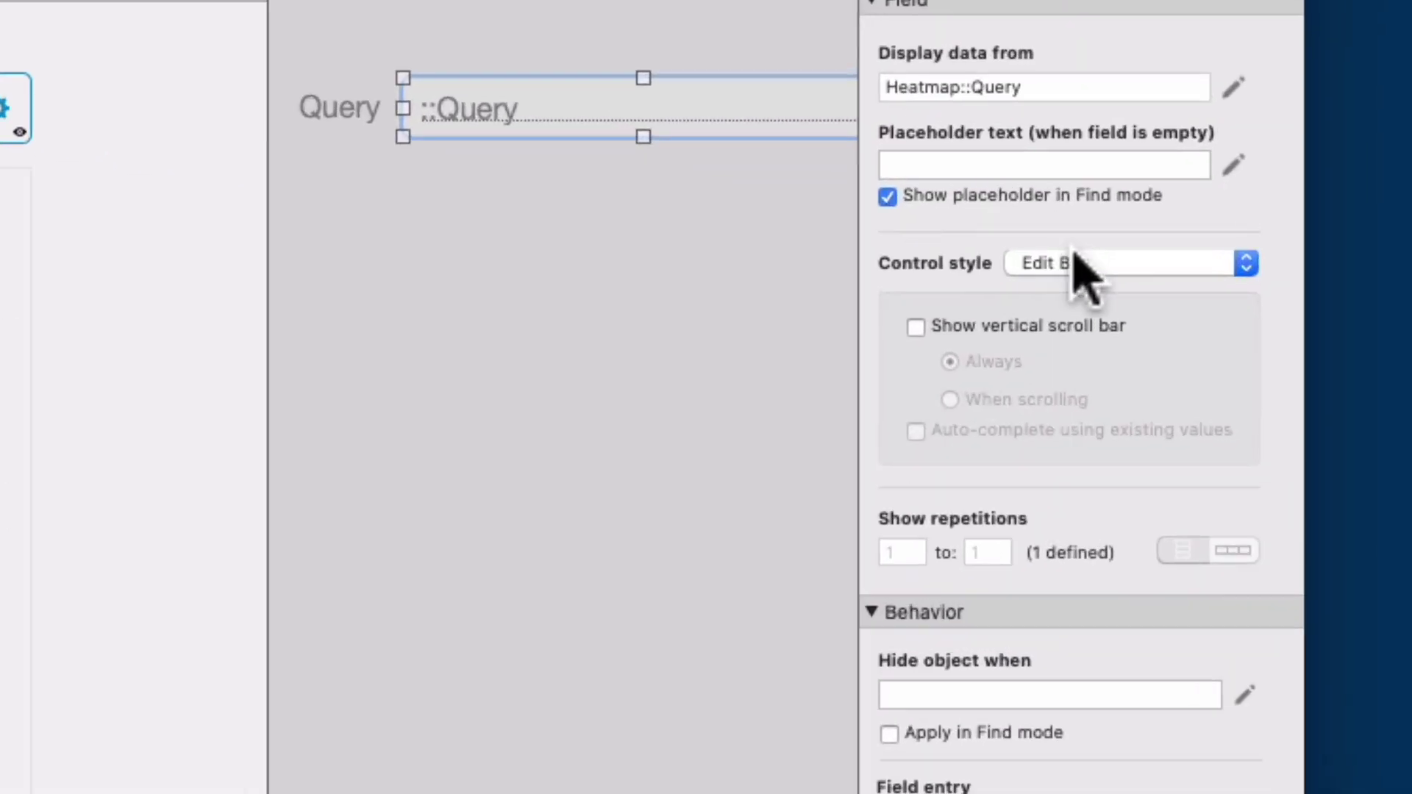
{"action": "left_click", "coordinate": [1276, 338]}
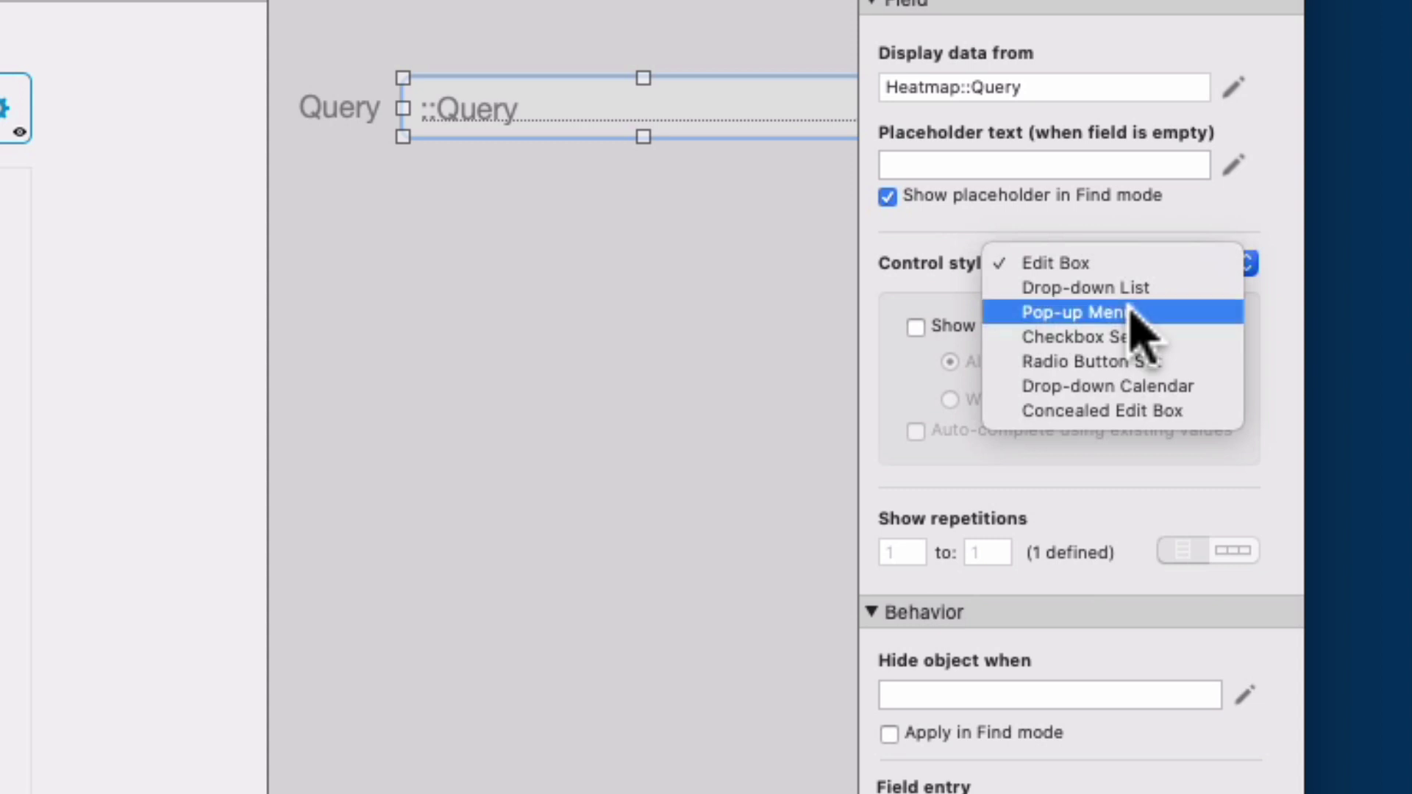
{"action": "left_click", "coordinate": [1131, 312]}
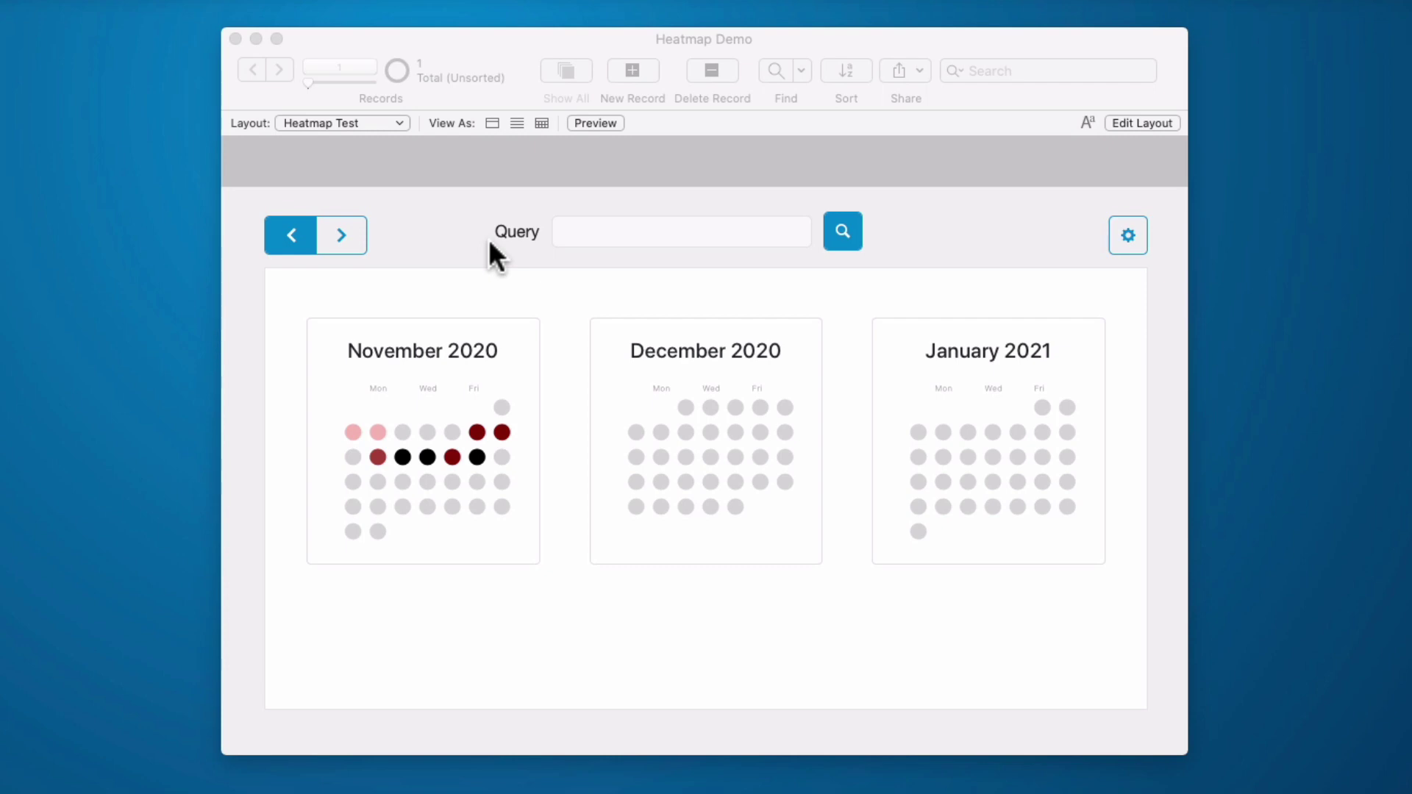
{"action": "left_click", "coordinate": [574, 233]}
{"action": "left_click", "coordinate": [574, 233]}
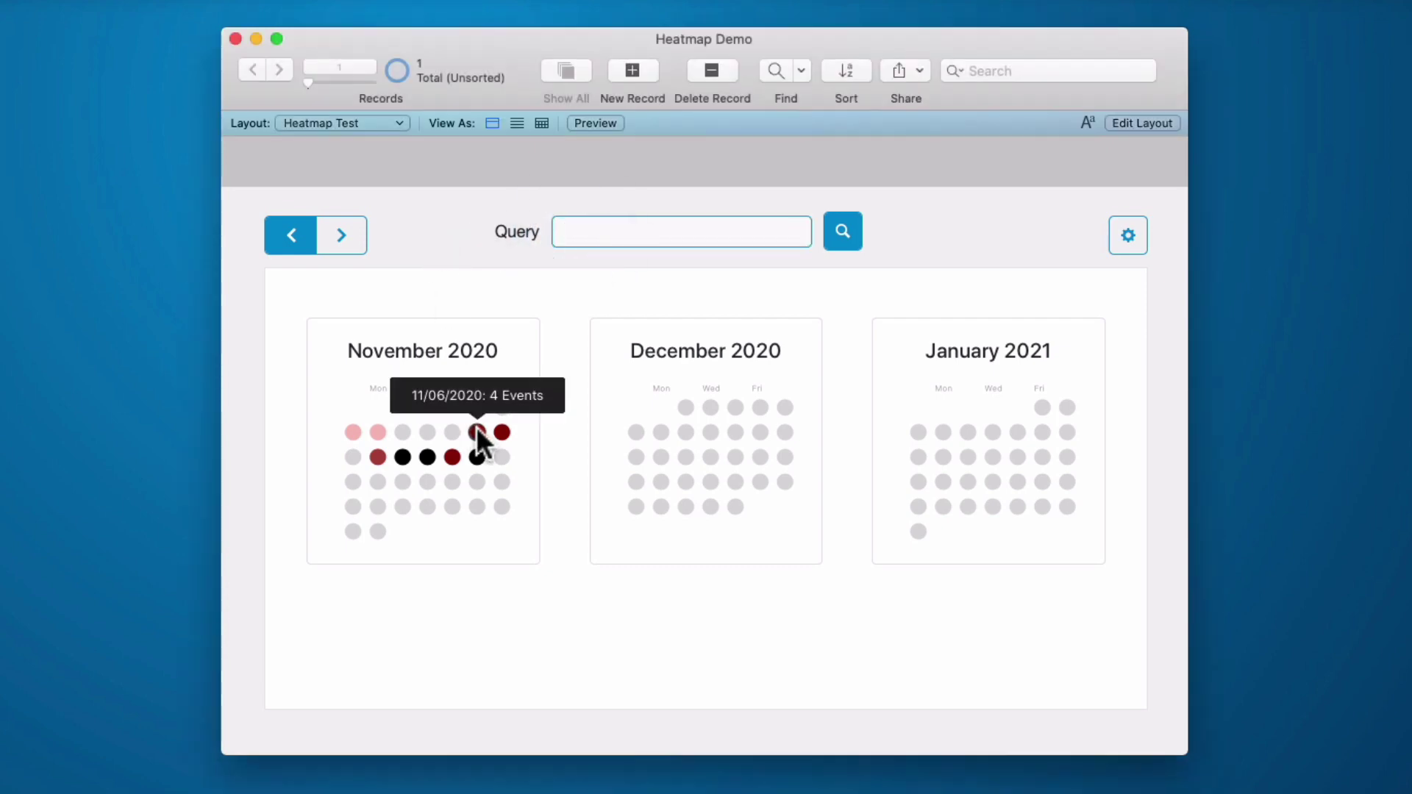
{"action": "left_click", "coordinate": [477, 435]}
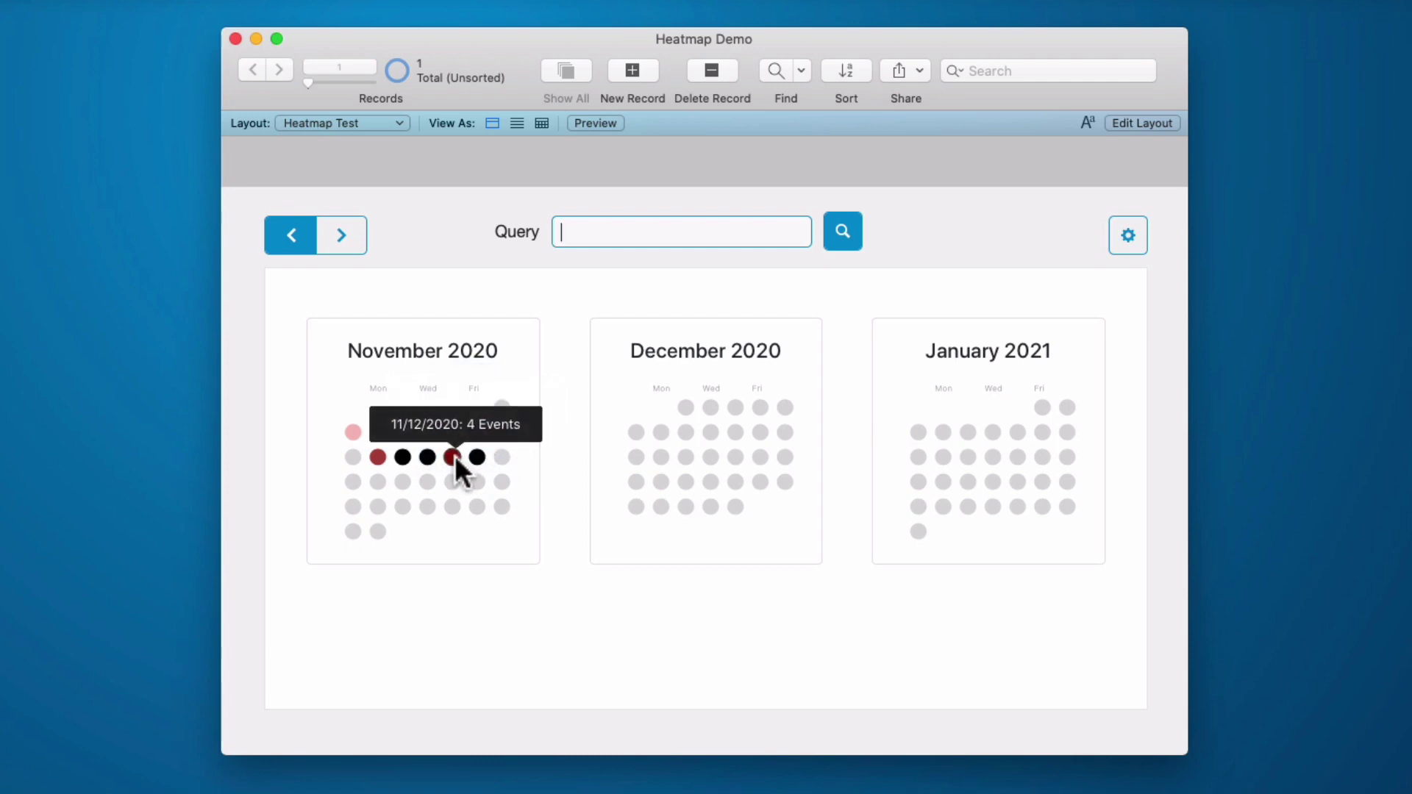
{"action": "left_click", "coordinate": [456, 459]}
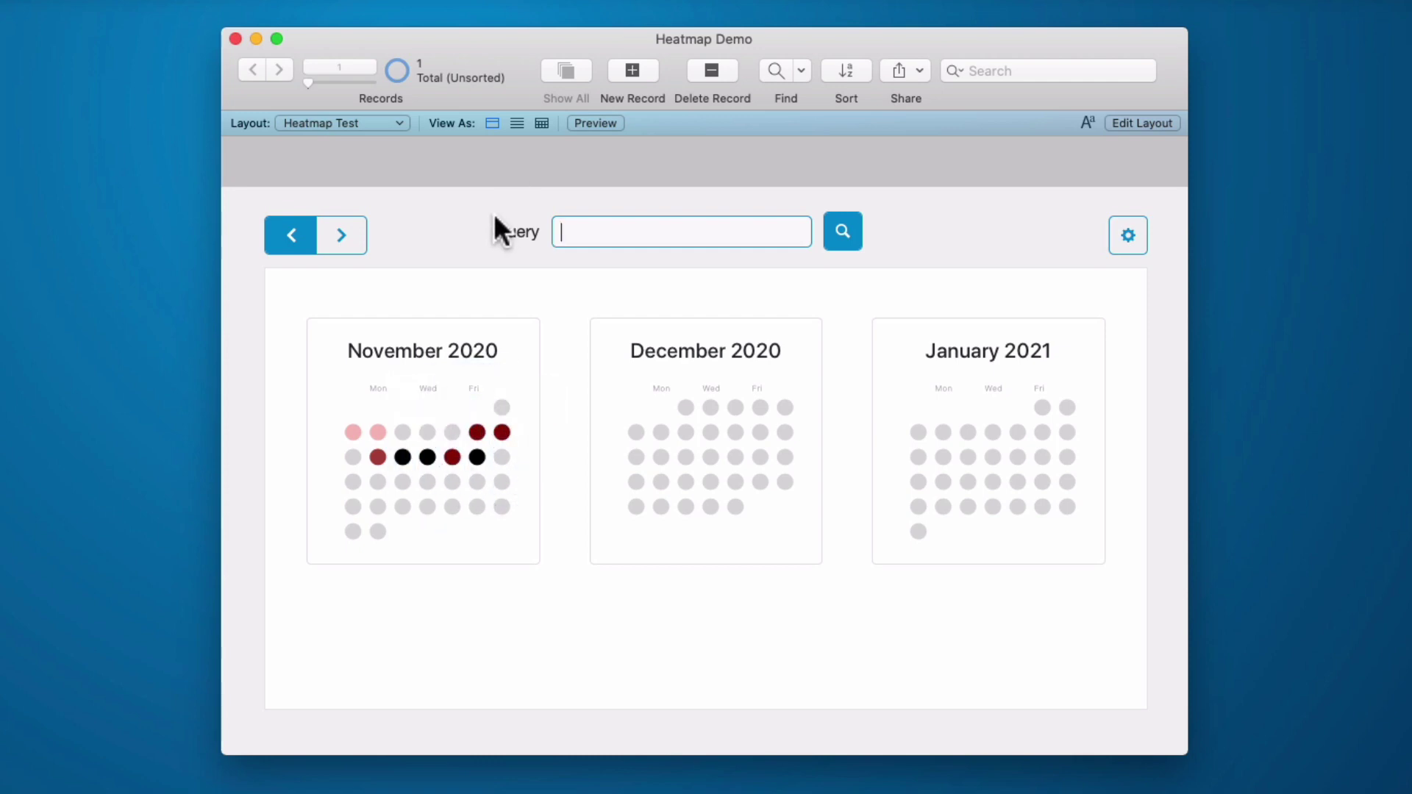
{"action": "left_click", "coordinate": [472, 232]}
{"action": "left_click", "coordinate": [471, 249]}
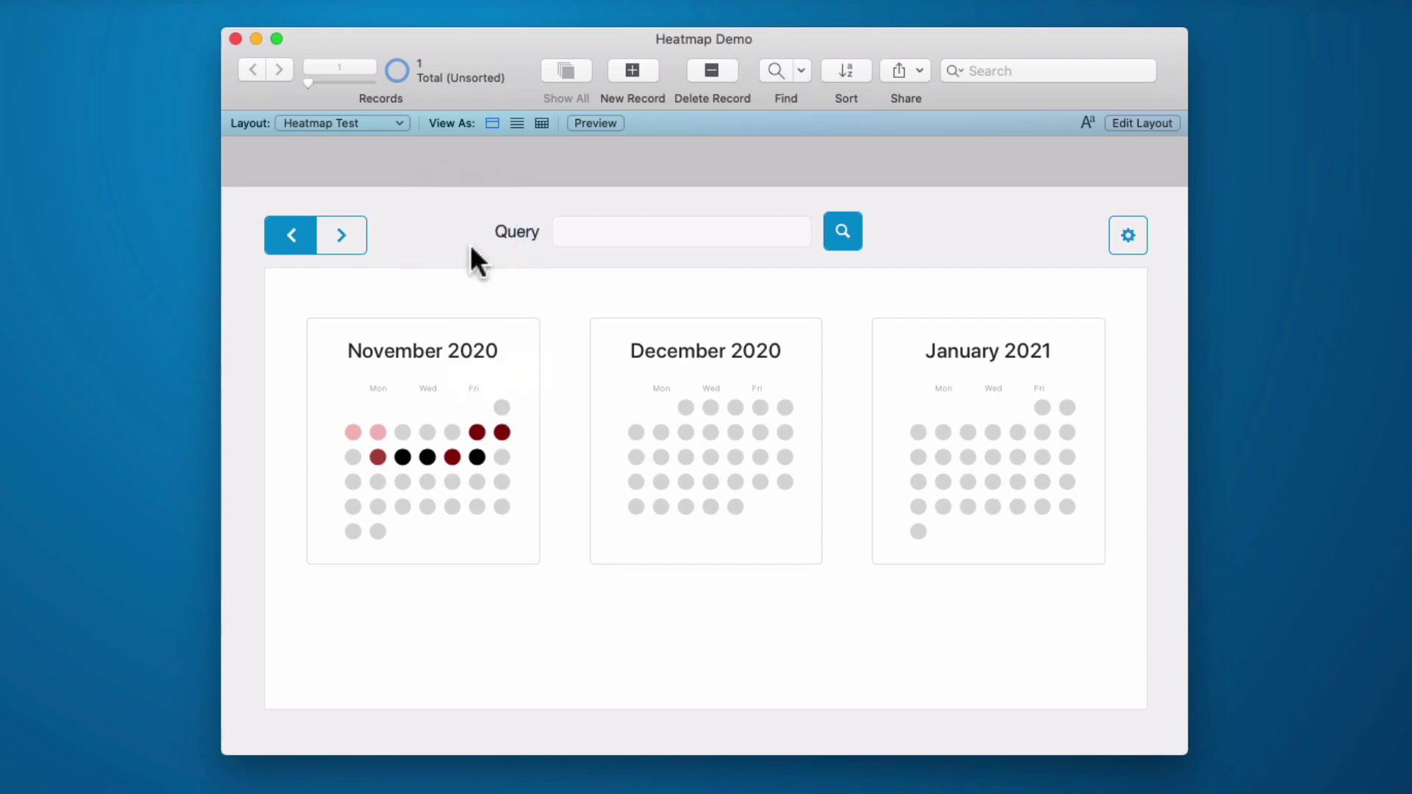
{"action": "left_click_drag", "start_coordinate": [447, 39], "coordinate": [447, 37]}
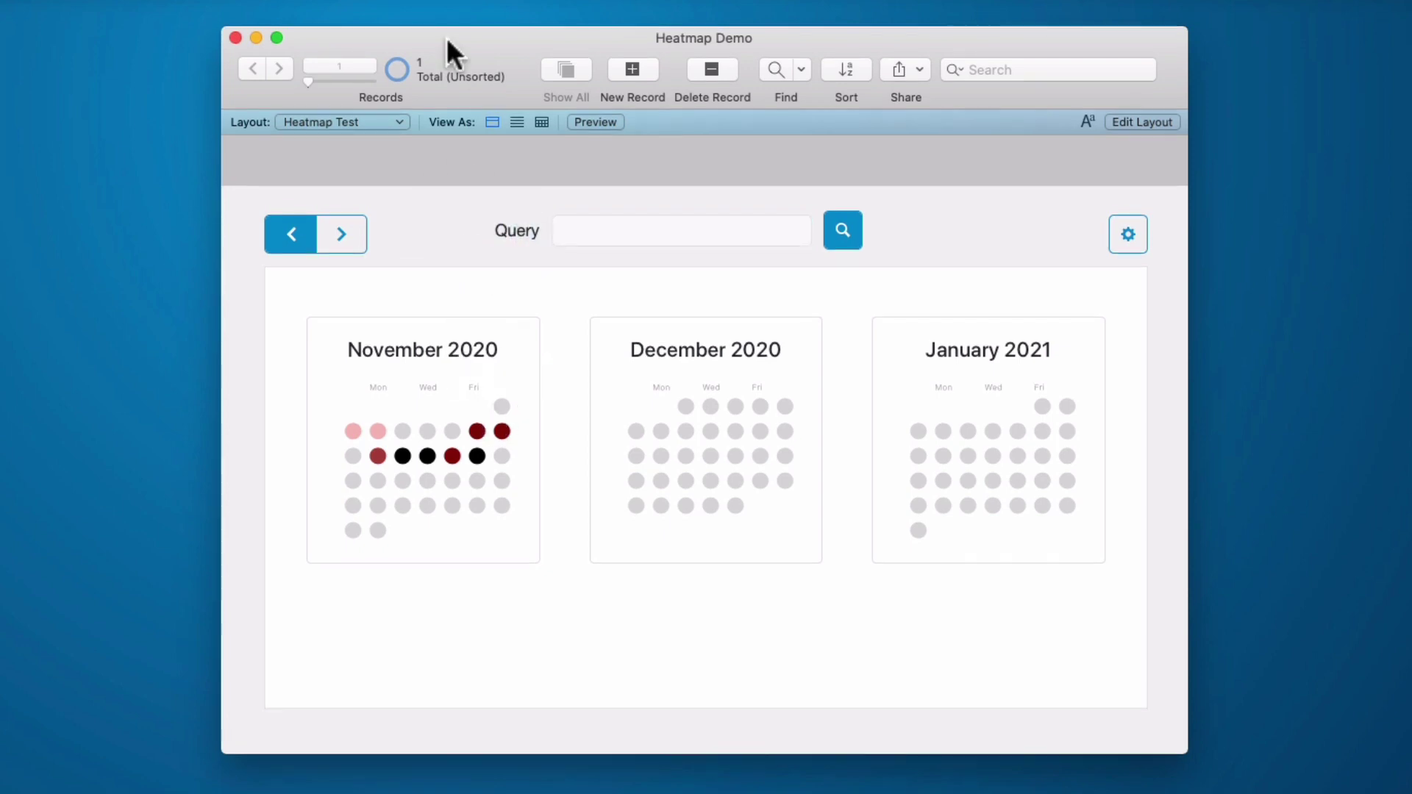
- Clear the layout's tab order and make the Query field the only tab stop
{"action": "key", "text": "super+l"}
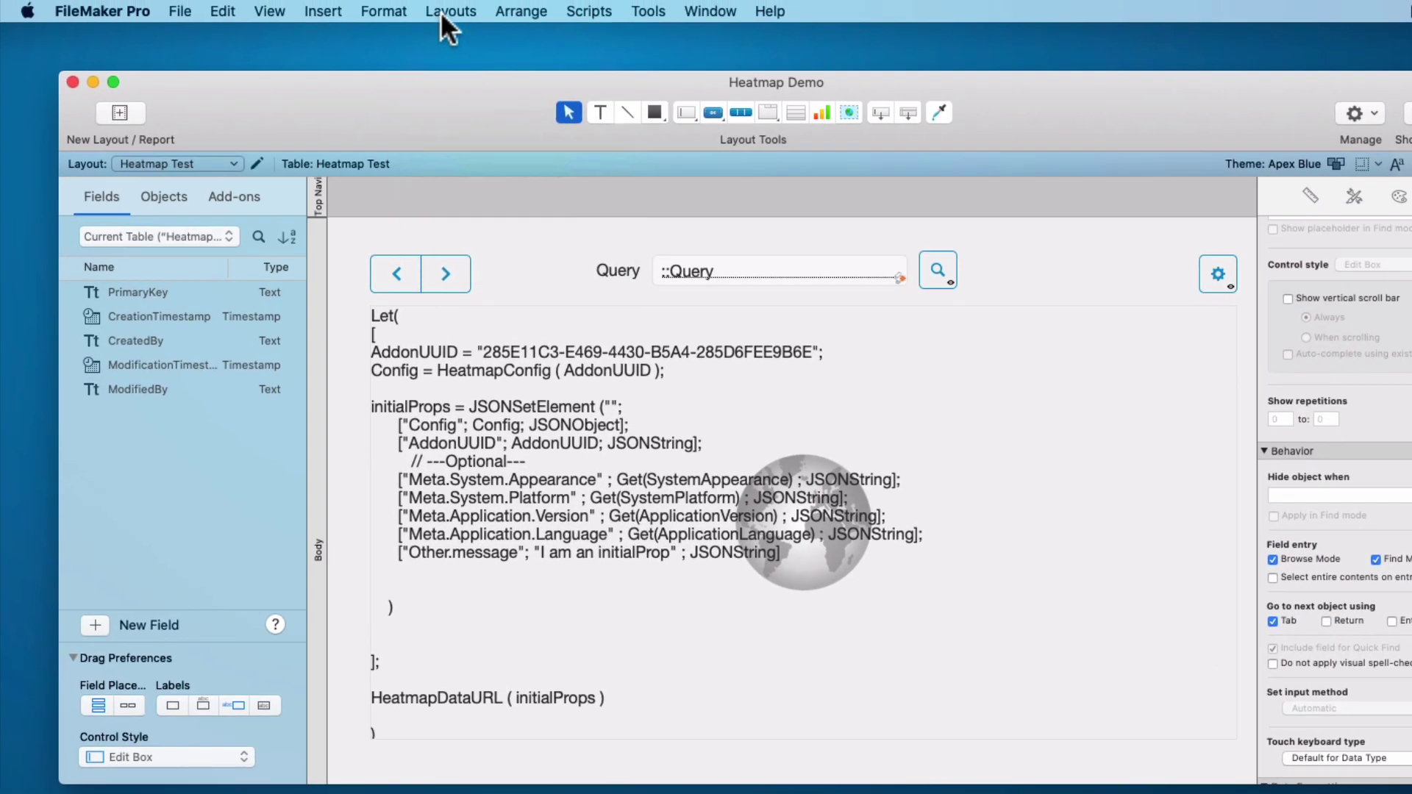
{"action": "left_click", "coordinate": [440, 11]}
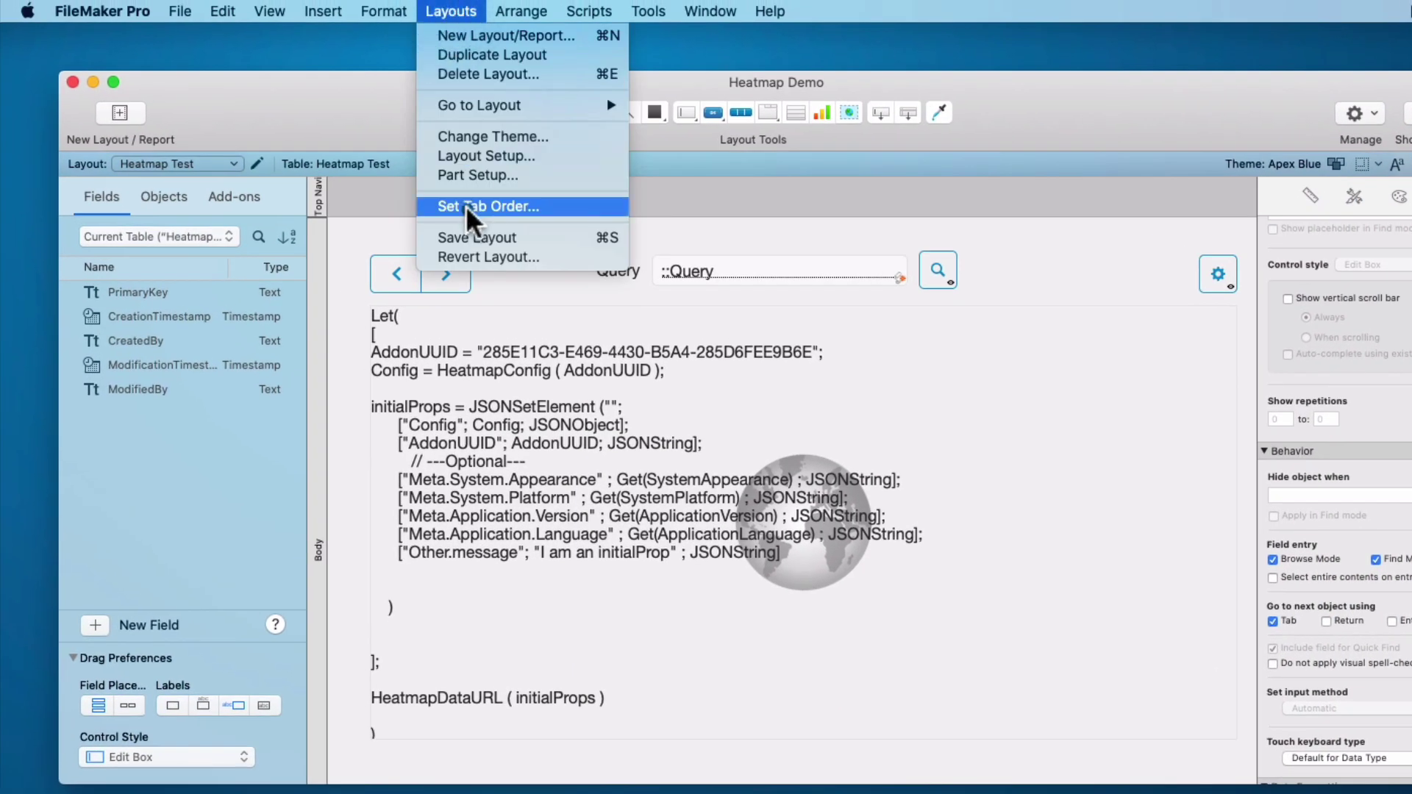
{"action": "left_click", "coordinate": [474, 202]}
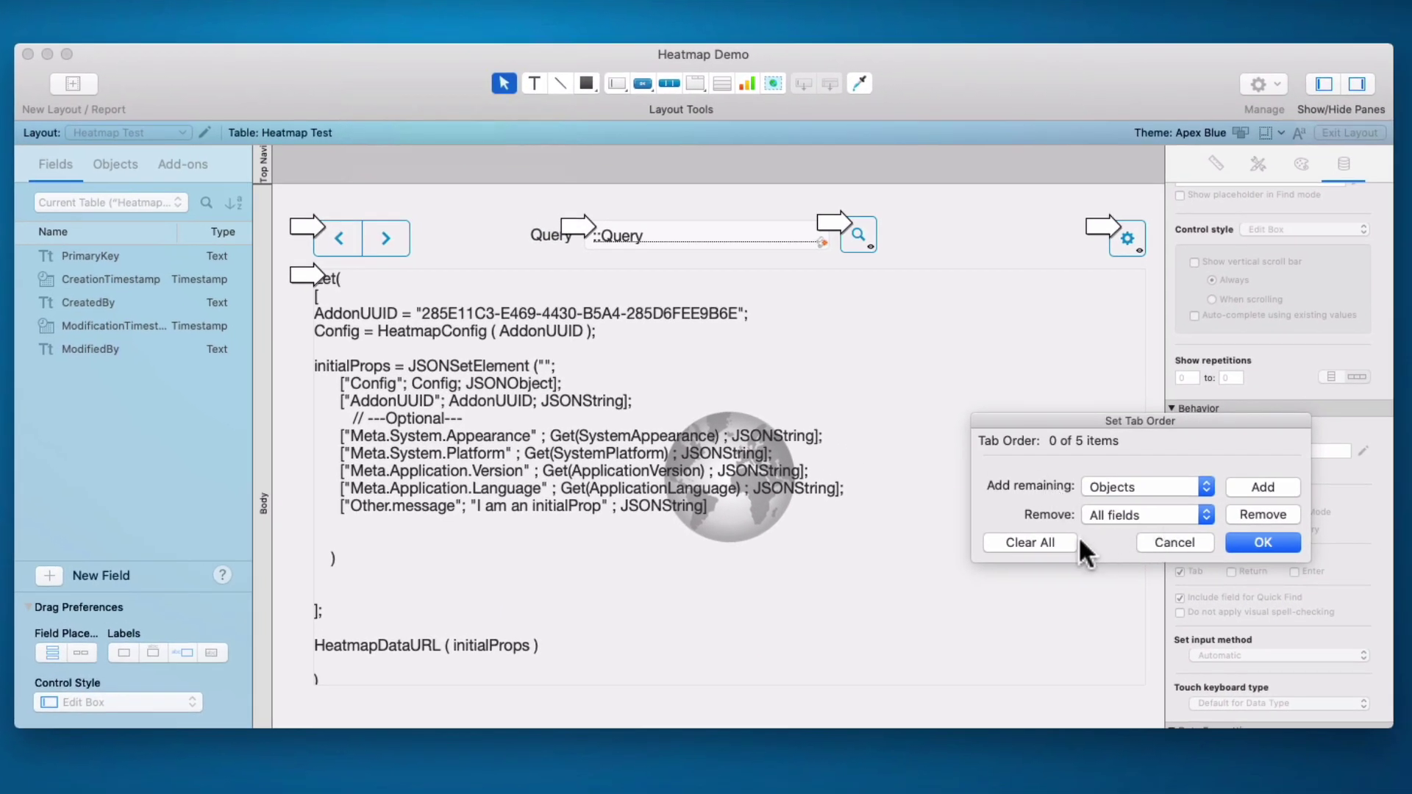
{"action": "left_click", "coordinate": [1060, 535]}
{"action": "left_click", "coordinate": [572, 237]}
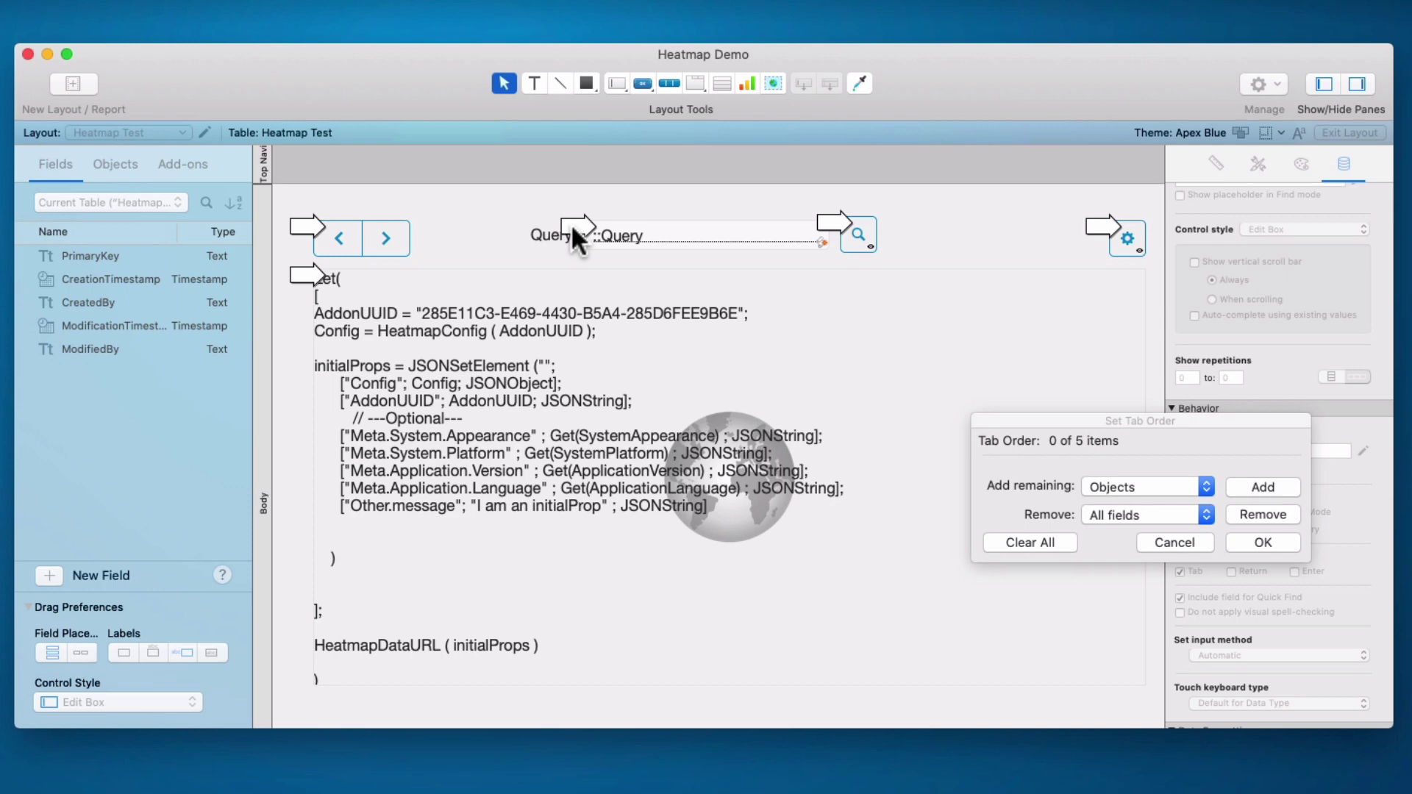
{"action": "left_click", "coordinate": [831, 223]}
{"action": "left_click", "coordinate": [1250, 542]}
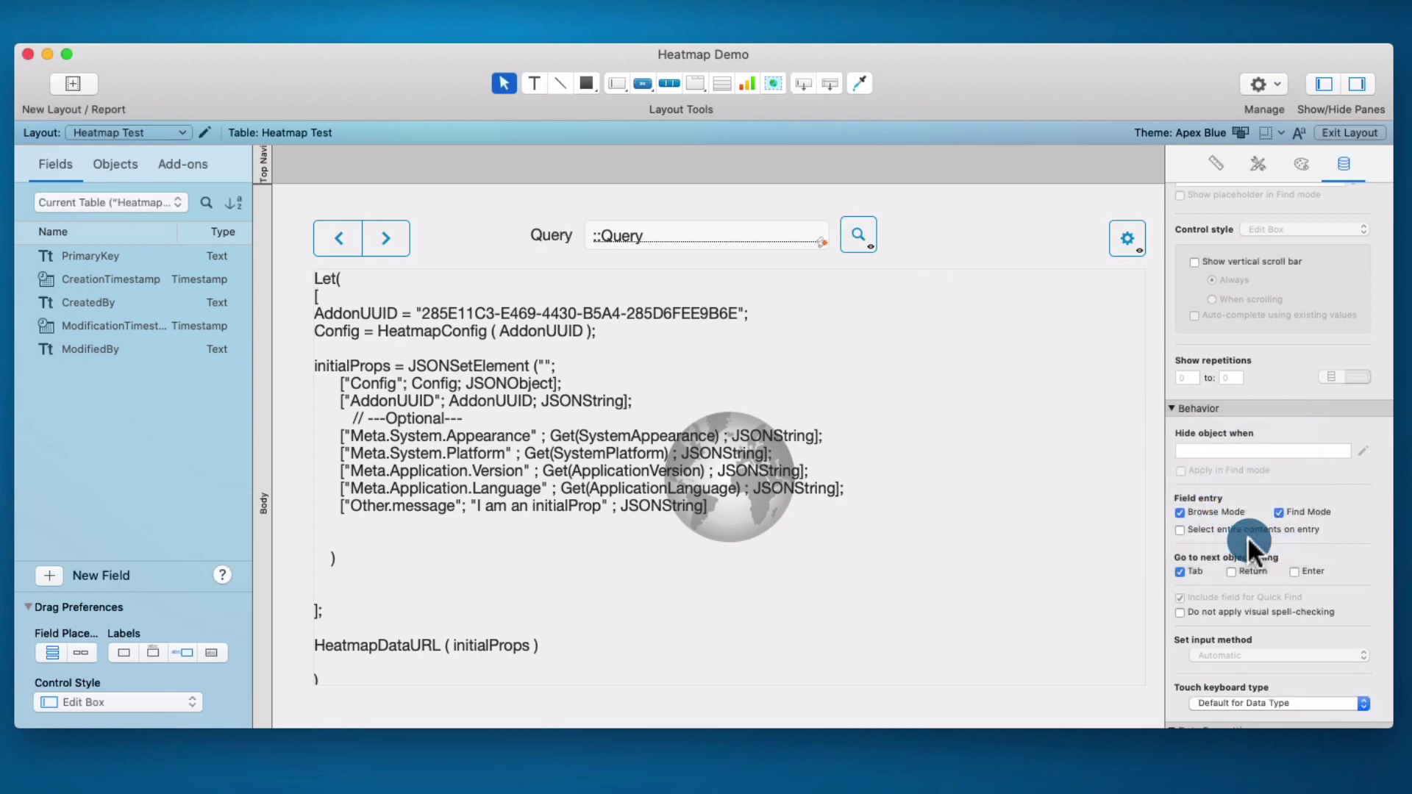
- Review the Query field's behaviour settings, then return to Browse mode
{"action": "left_click", "coordinate": [775, 236]}
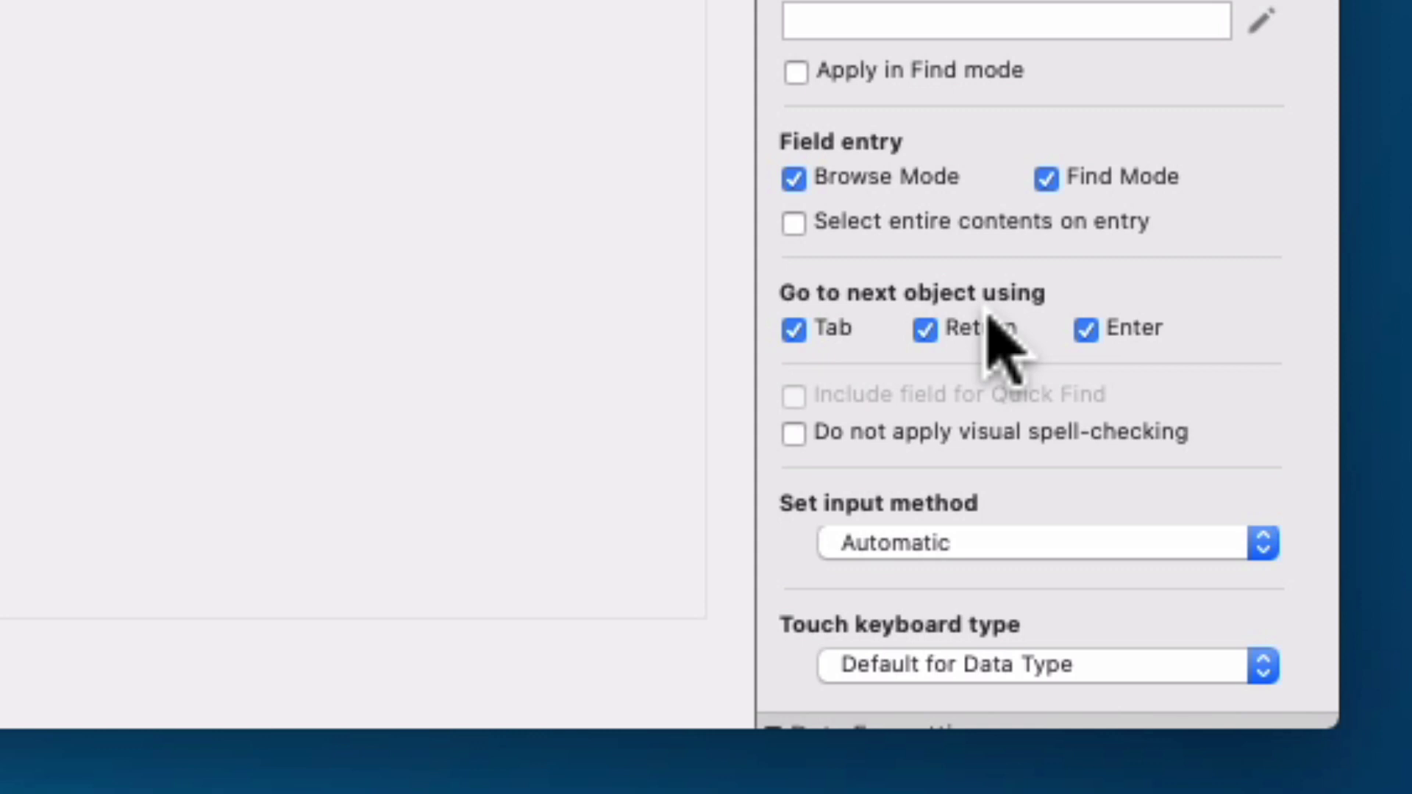
{"action": "left_click", "coordinate": [899, 218]}
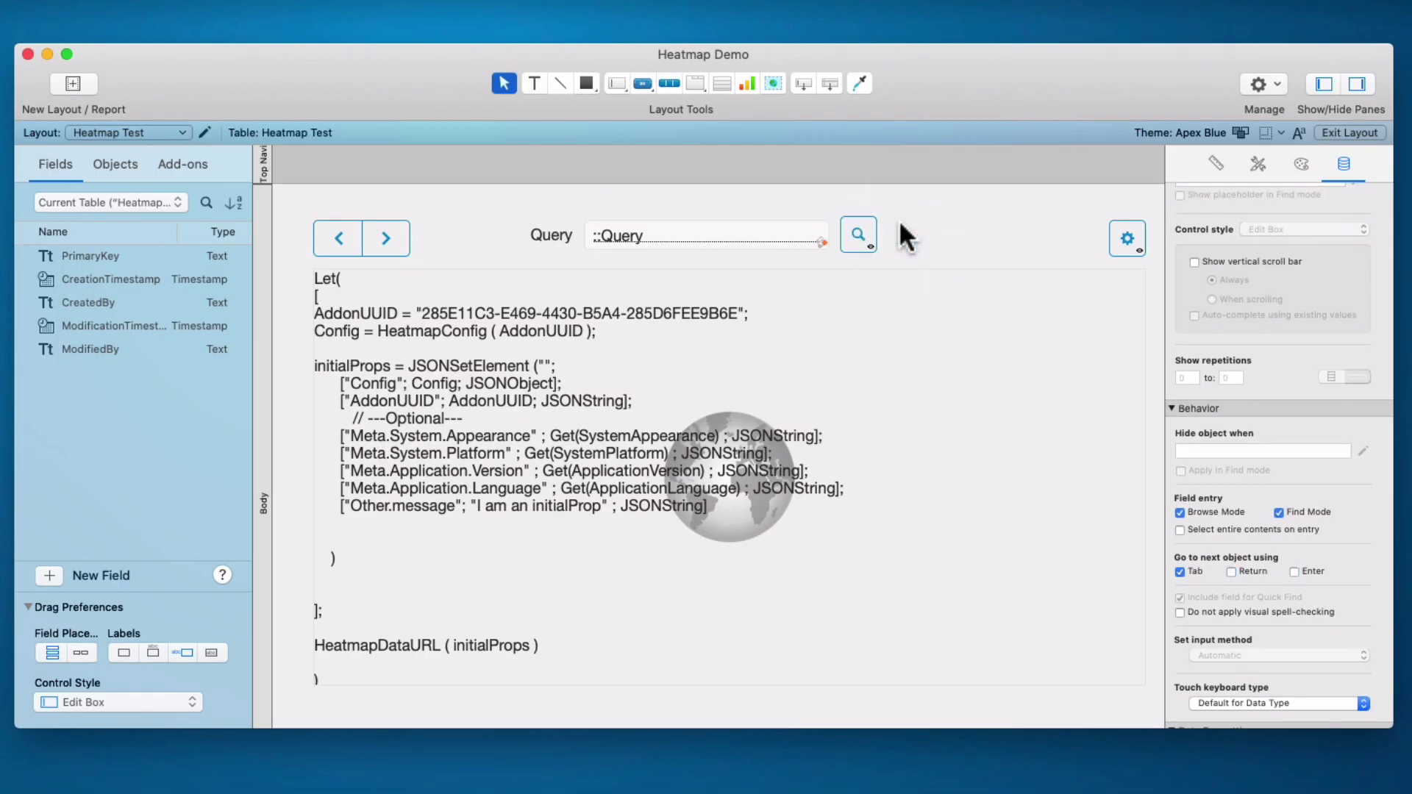
{"action": "key", "text": "super+b"}
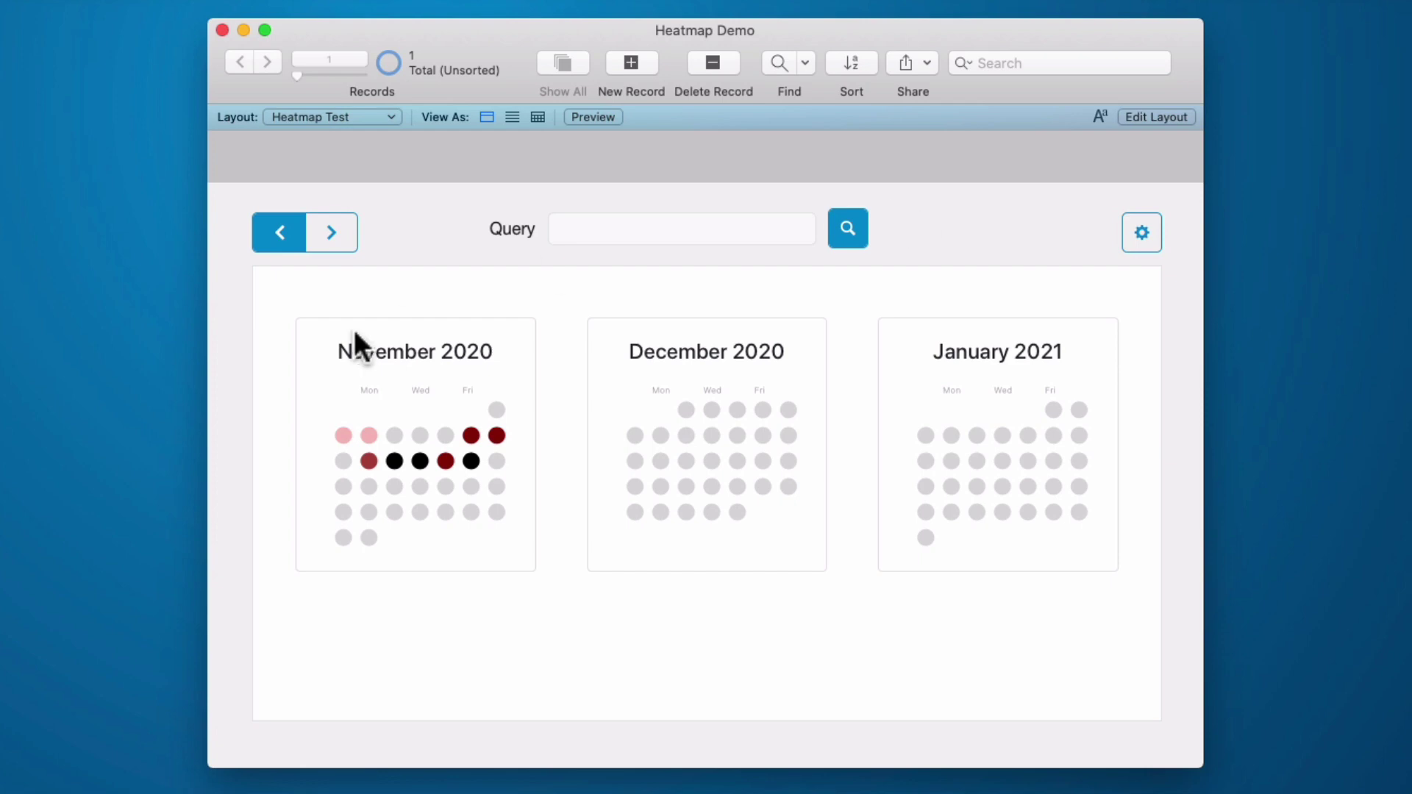
- Test focus between the Query field and the heatmap, then switch back to Layout mode
{"action": "left_click", "coordinate": [584, 227]}
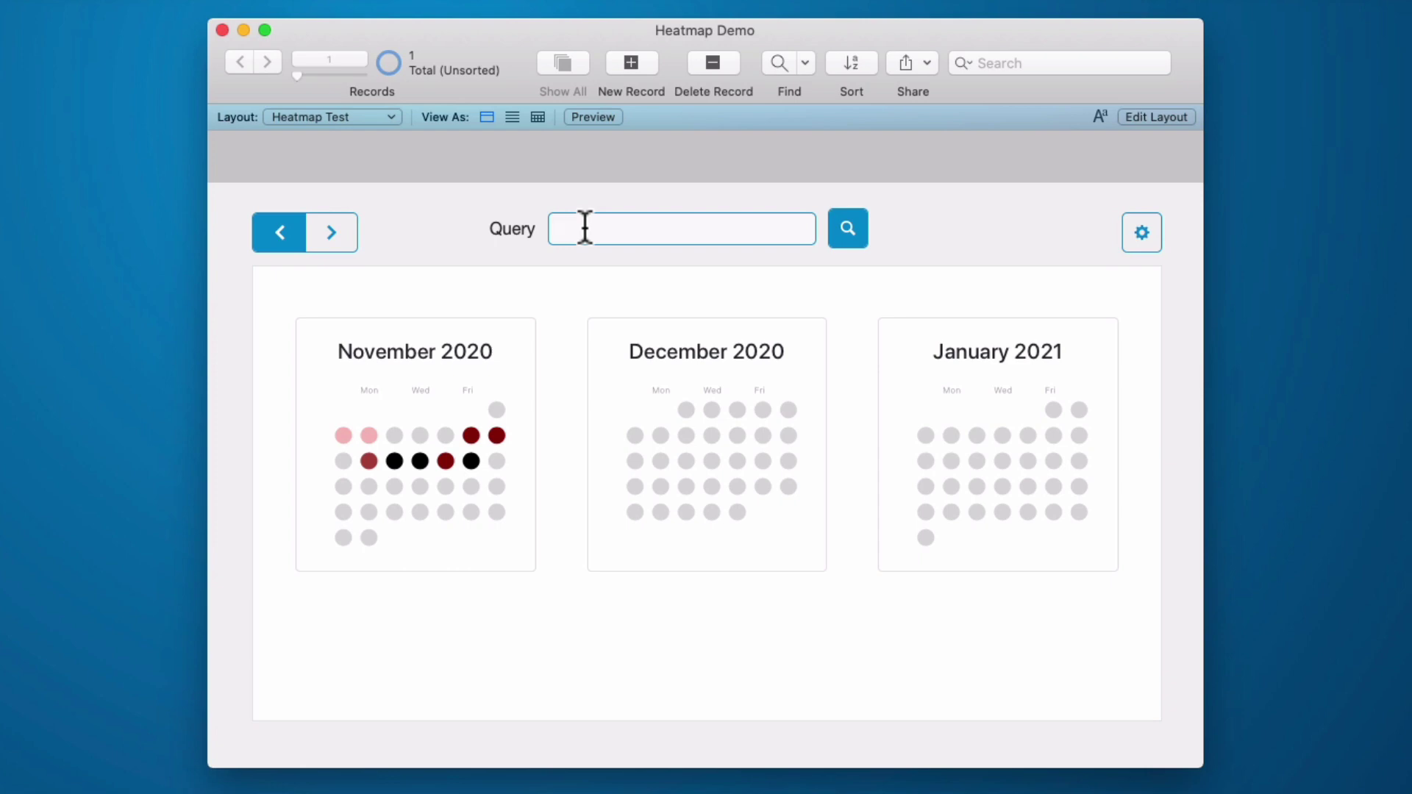
{"action": "left_click", "coordinate": [471, 445]}
{"action": "left_click", "coordinate": [572, 226]}
{"action": "key", "text": "super+l"}
- Make the search button run the Peform Query script and test a search for 'bee'
{"action": "double_click", "coordinate": [859, 232]}
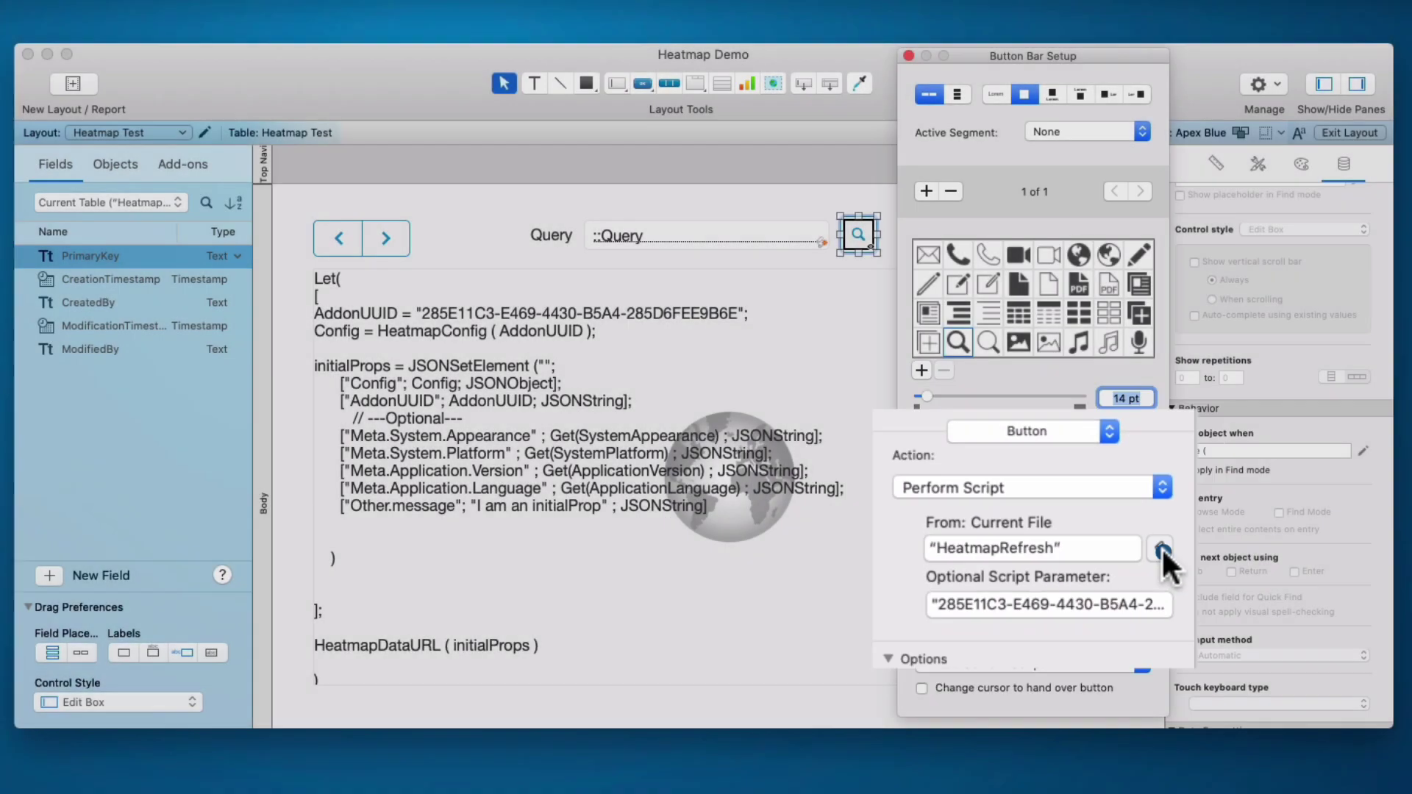
{"action": "left_click", "coordinate": [1162, 550]}
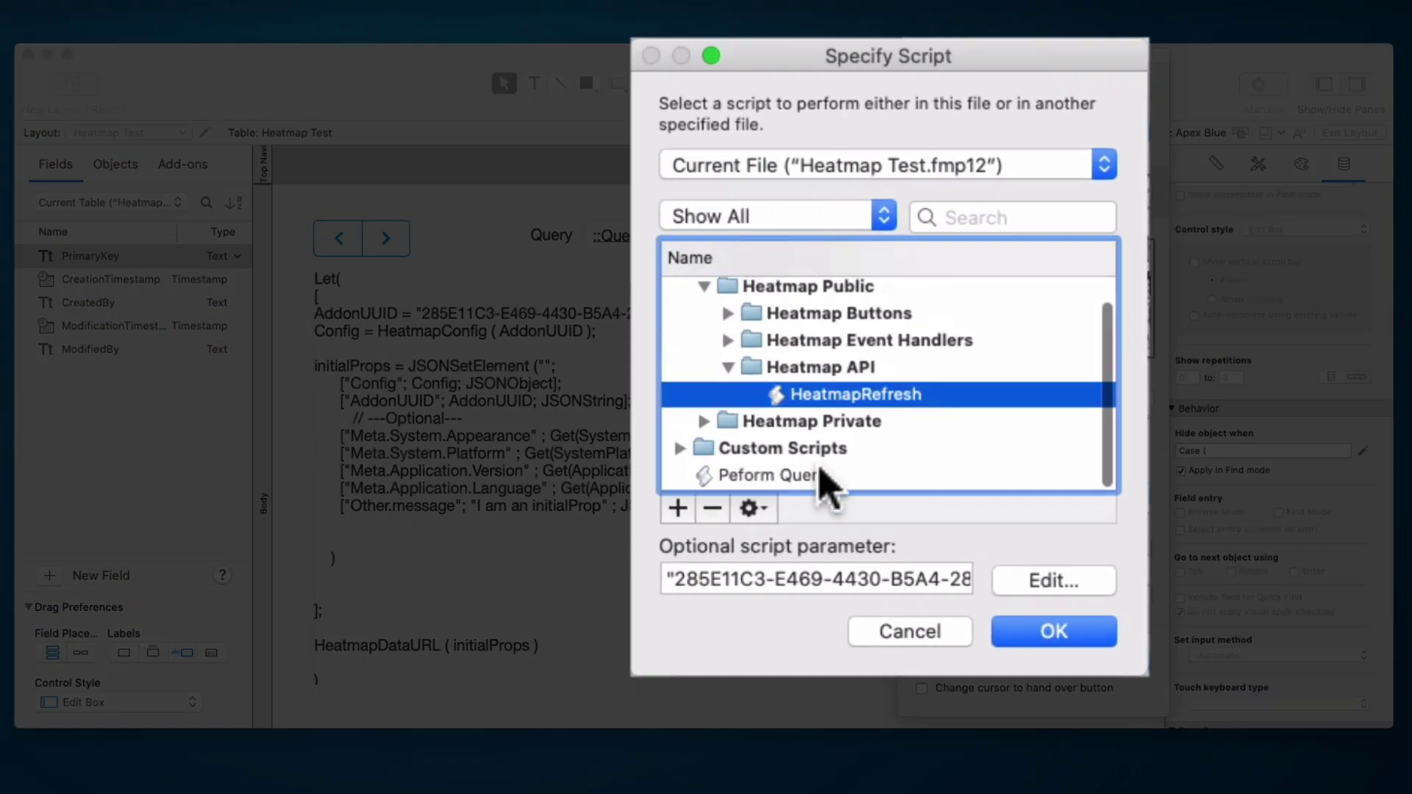
{"action": "left_click", "coordinate": [820, 471]}
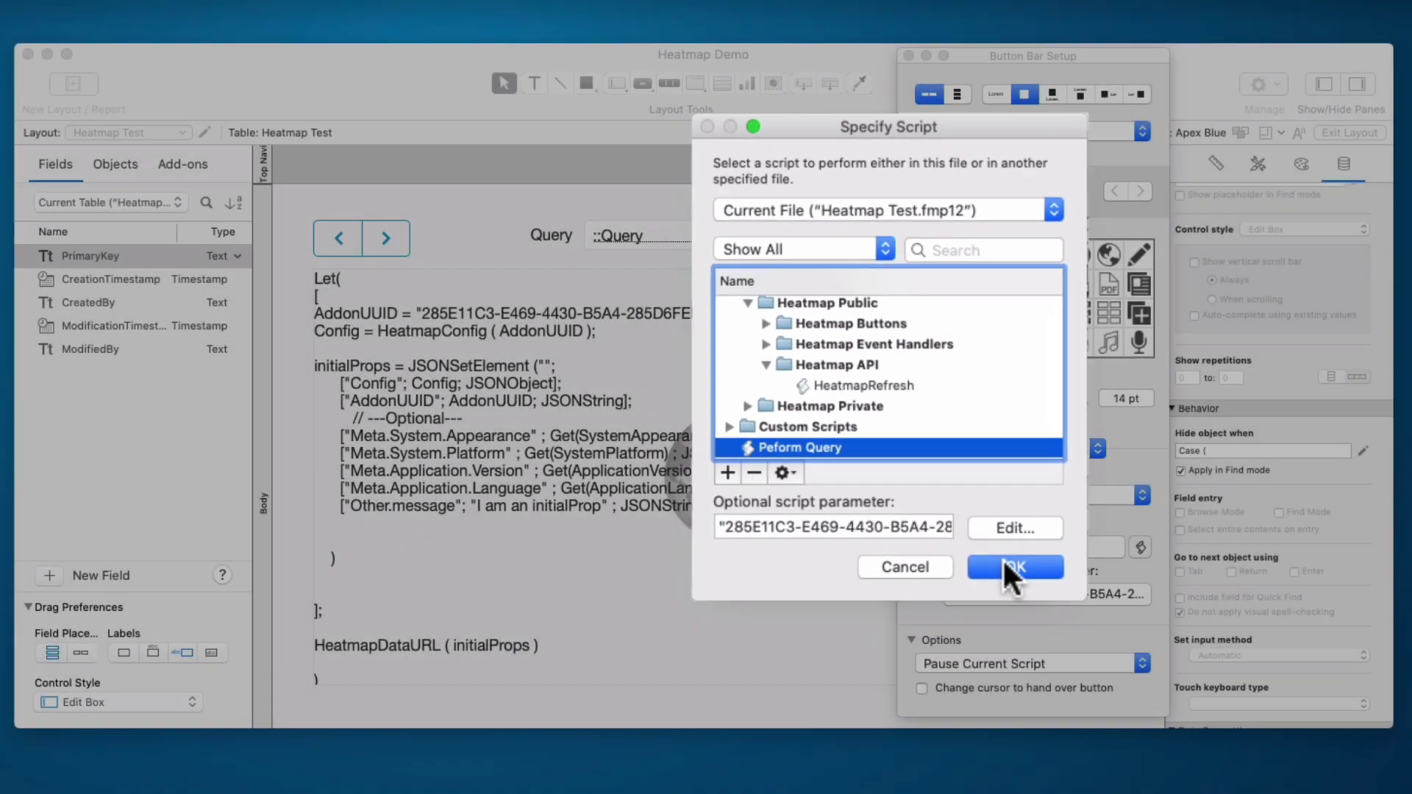
{"action": "left_click", "coordinate": [1054, 631]}
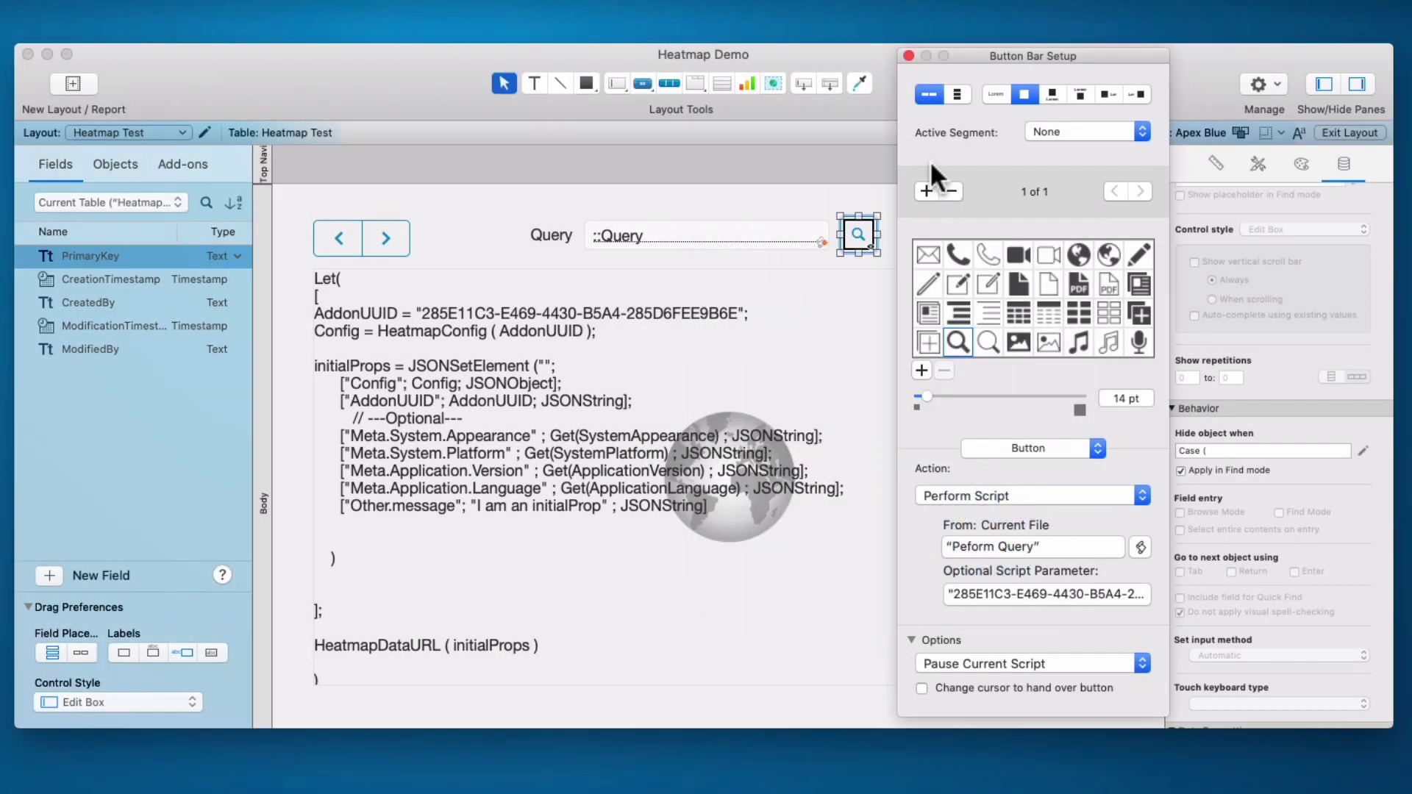
{"action": "left_click", "coordinate": [908, 55]}
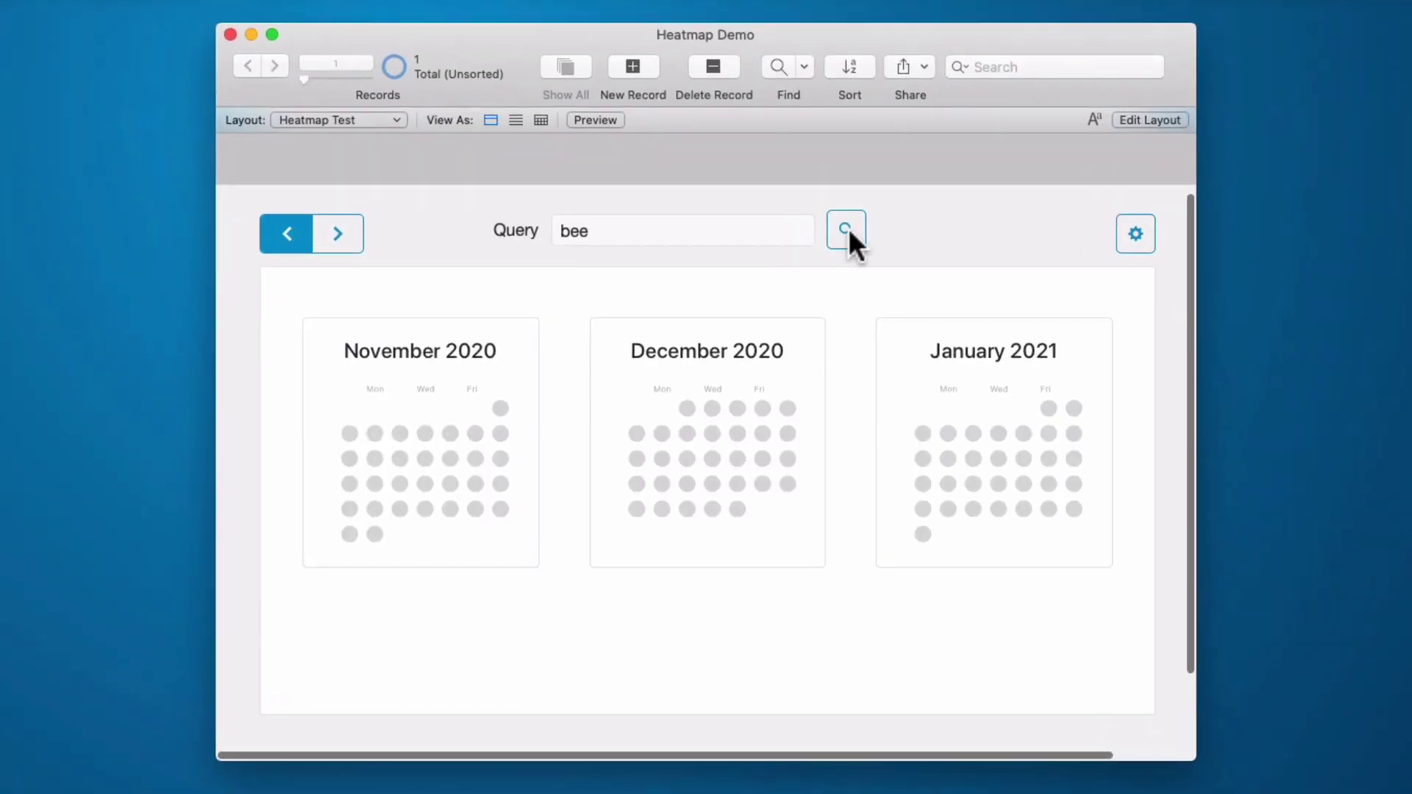
{"action": "left_click", "coordinate": [750, 228]}
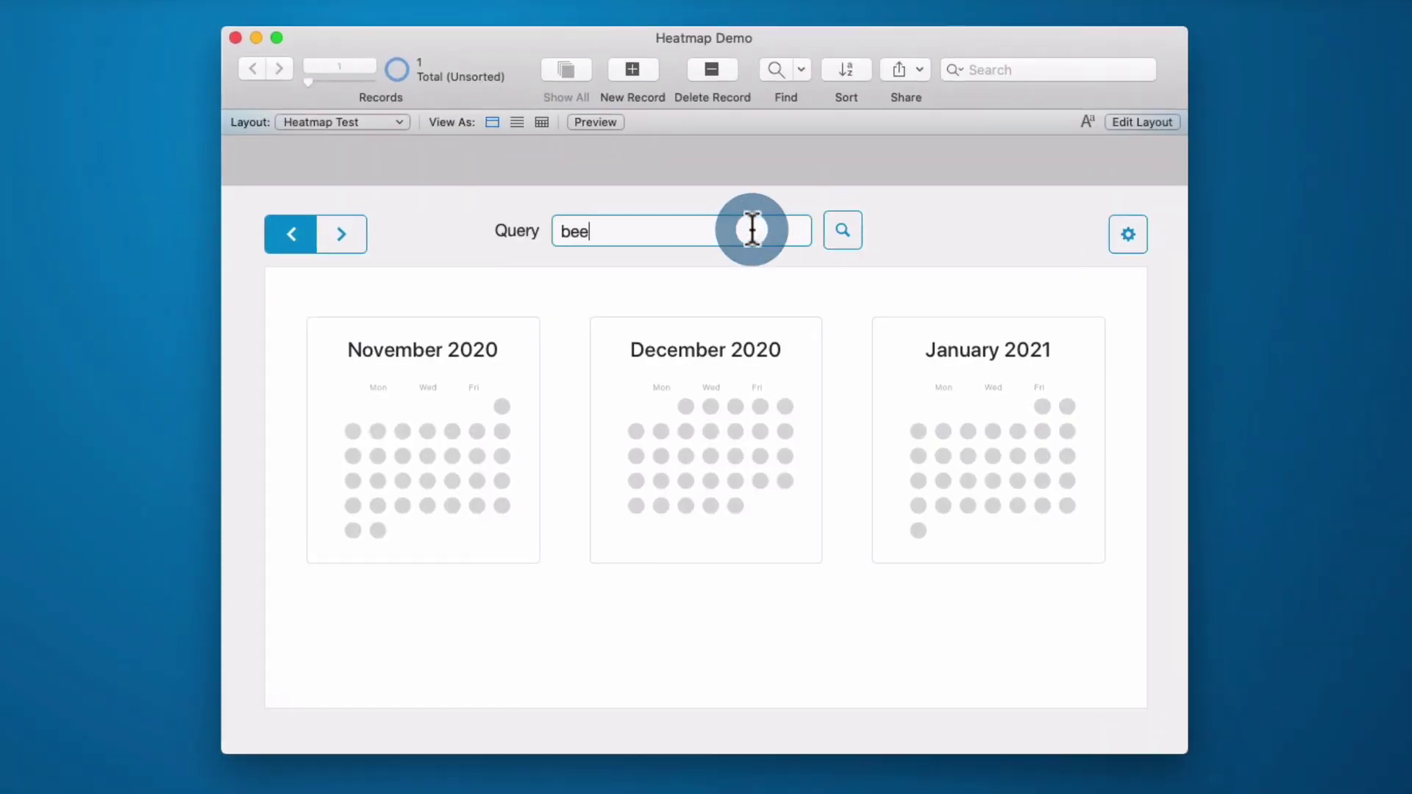
{"action": "left_click", "coordinate": [842, 234]}
- In Script Workspace, inspect Peform Query's Commit Records and Perform Script HeatmapRefresh steps
{"action": "key", "text": "super+shift+s"}
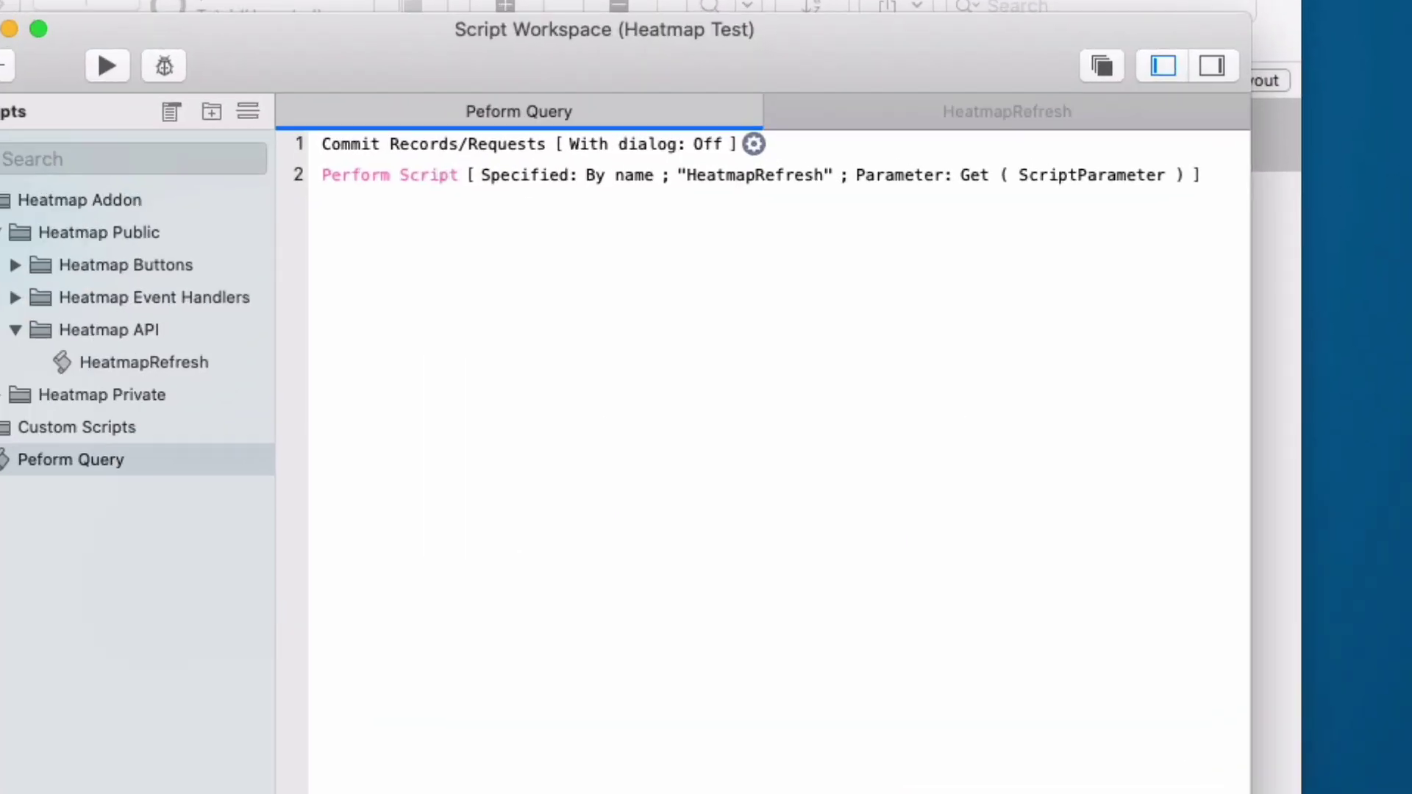
{"action": "left_click", "coordinate": [648, 166]}
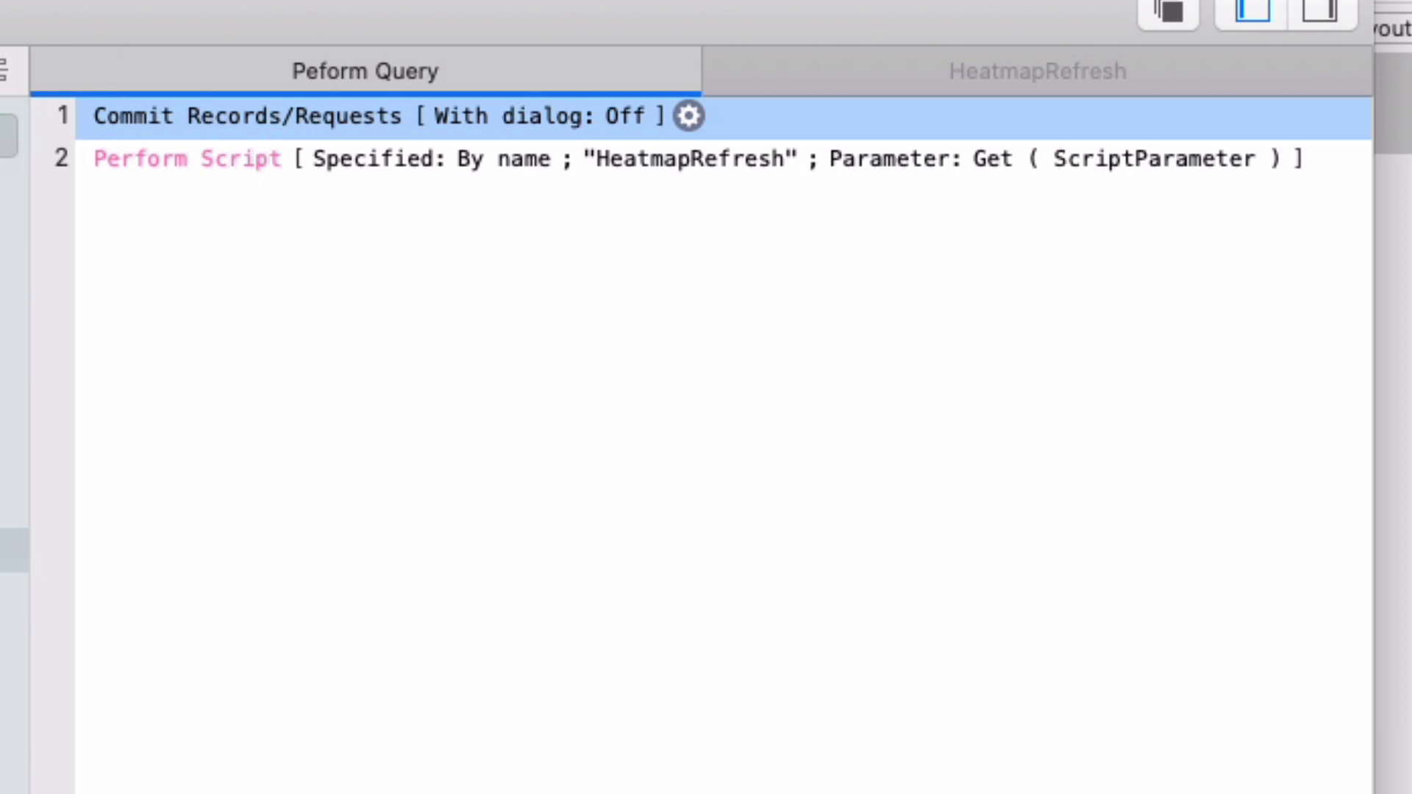
{"action": "left_click", "coordinate": [662, 159]}
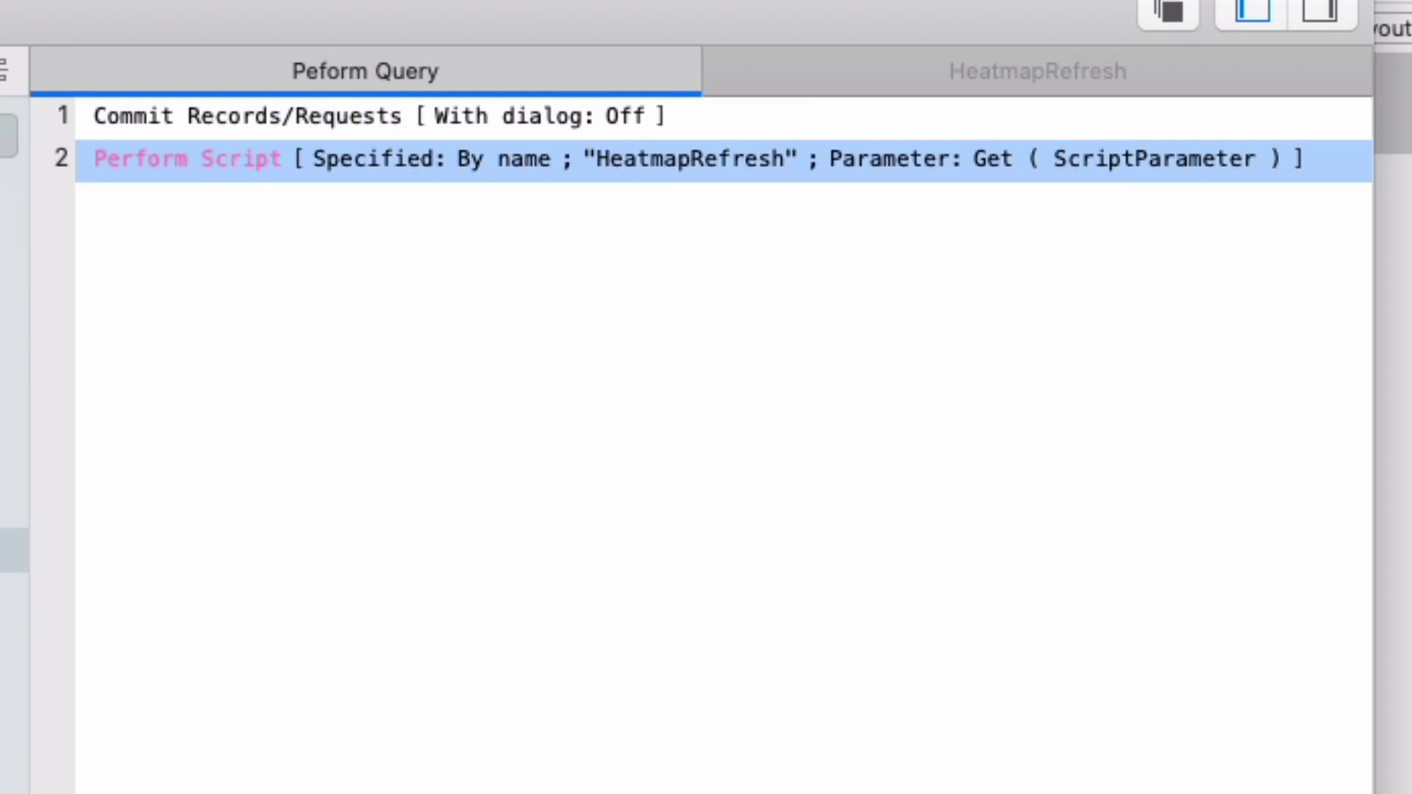
{"action": "left_click", "coordinate": [504, 159]}
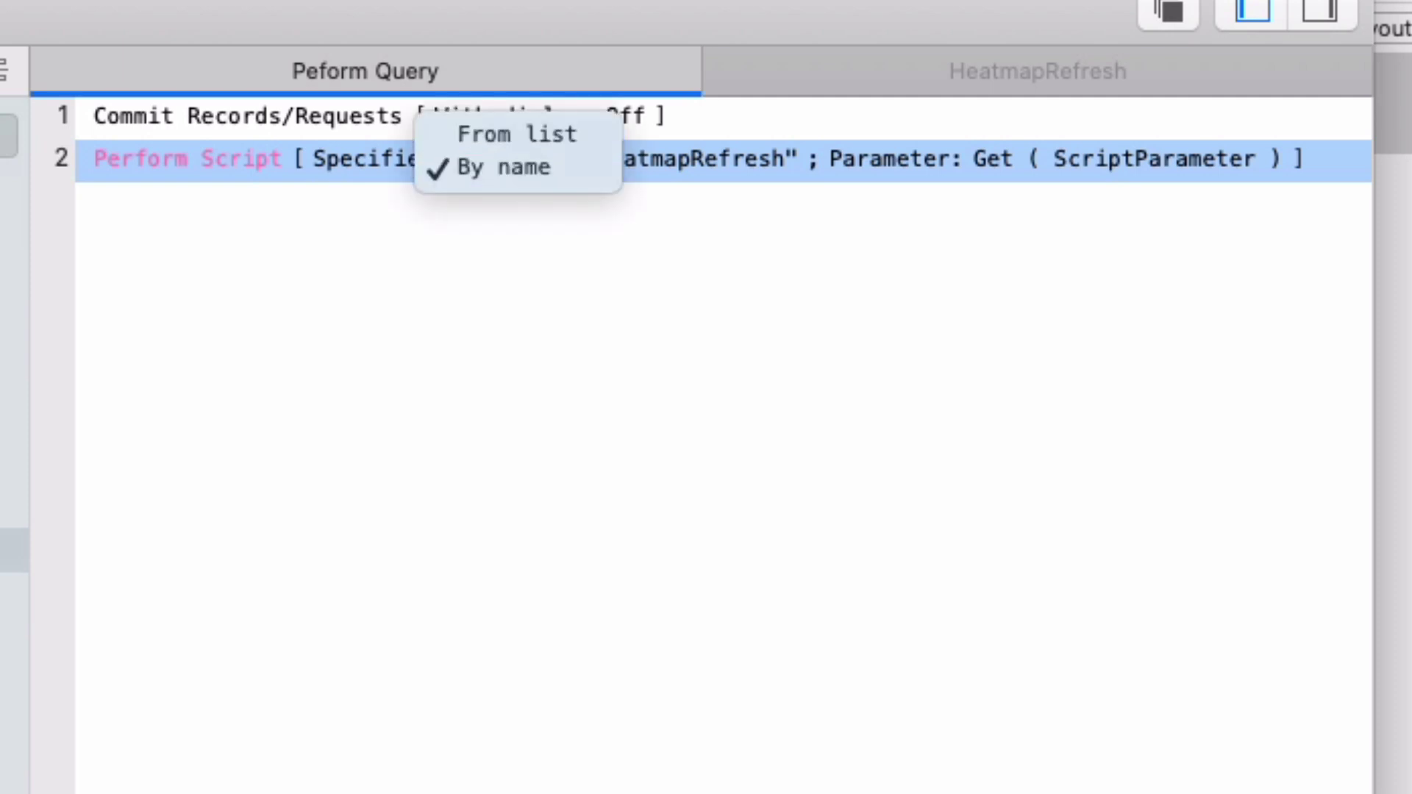
{"action": "key", "text": "Escape"}
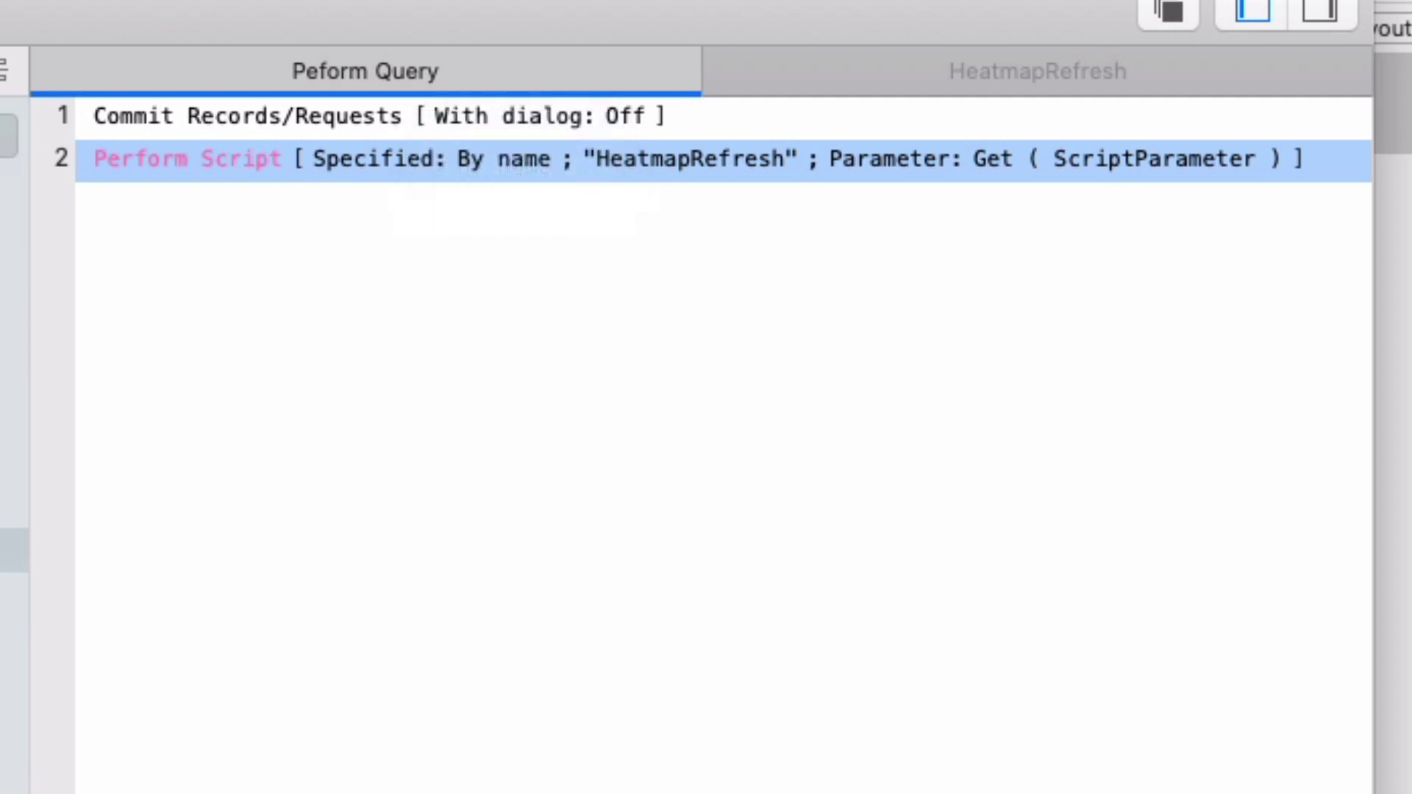
{"action": "left_click", "coordinate": [504, 159]}
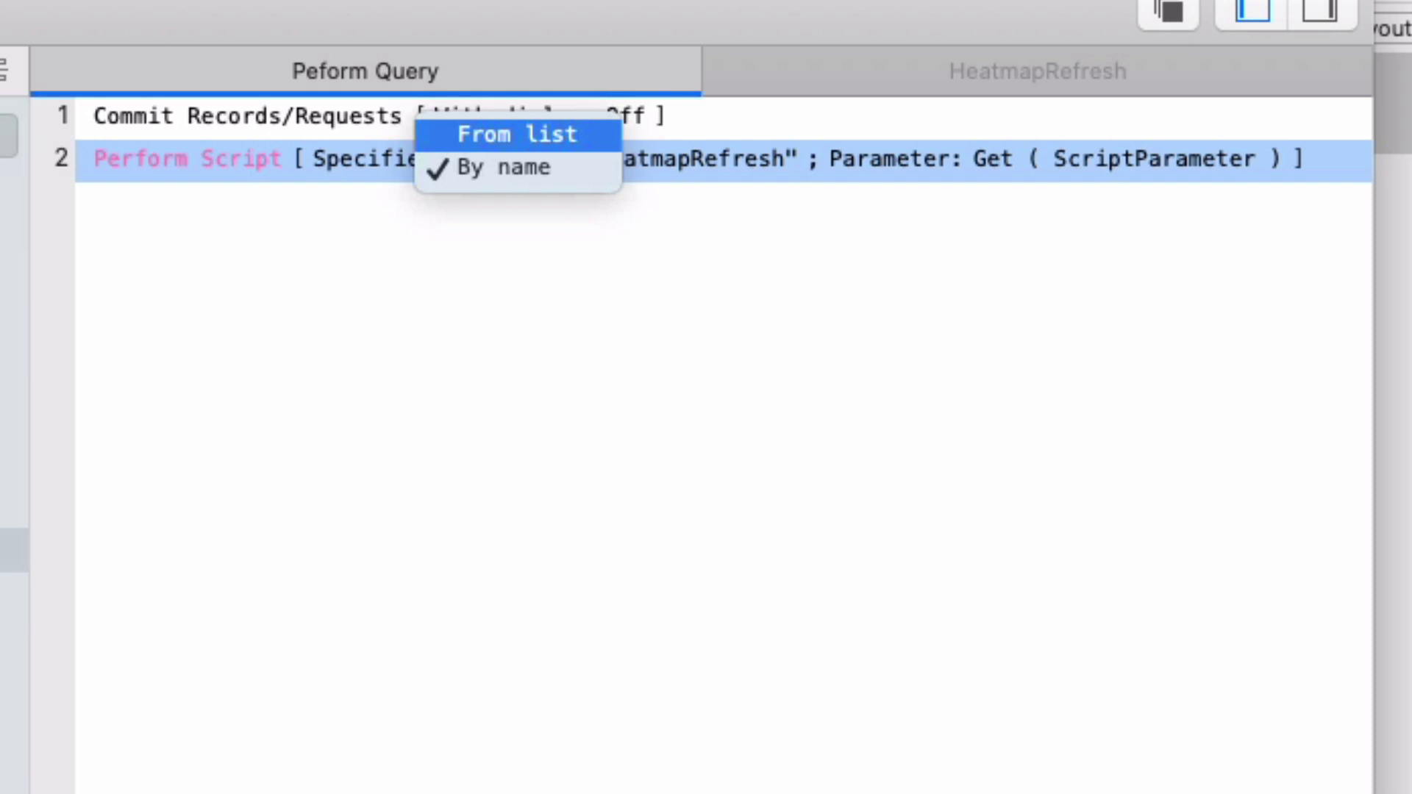
{"action": "left_click", "coordinate": [15, 550]}
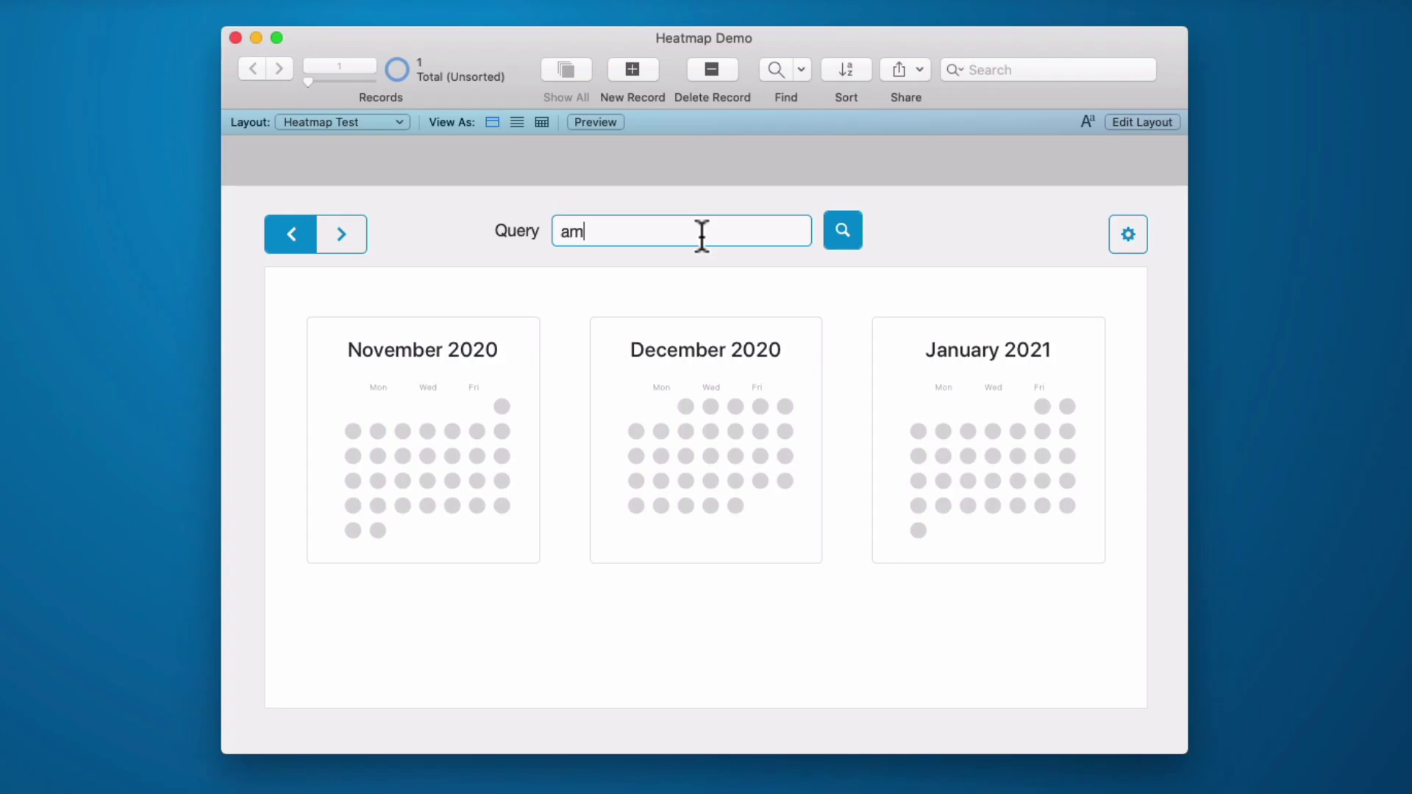
- Replace the query text with 'American' and run the search to filter the heatmap
{"action": "type", "text": "erica"}
{"action": "key", "text": "Return"}
{"action": "left_click", "coordinate": [687, 231]}
{"action": "double_click", "coordinate": [687, 230]}
{"action": "key", "text": "BackSpace"}
{"action": "key", "text": "Return"}
{"action": "left_click", "coordinate": [686, 233]}
{"action": "type", "text": "American"}
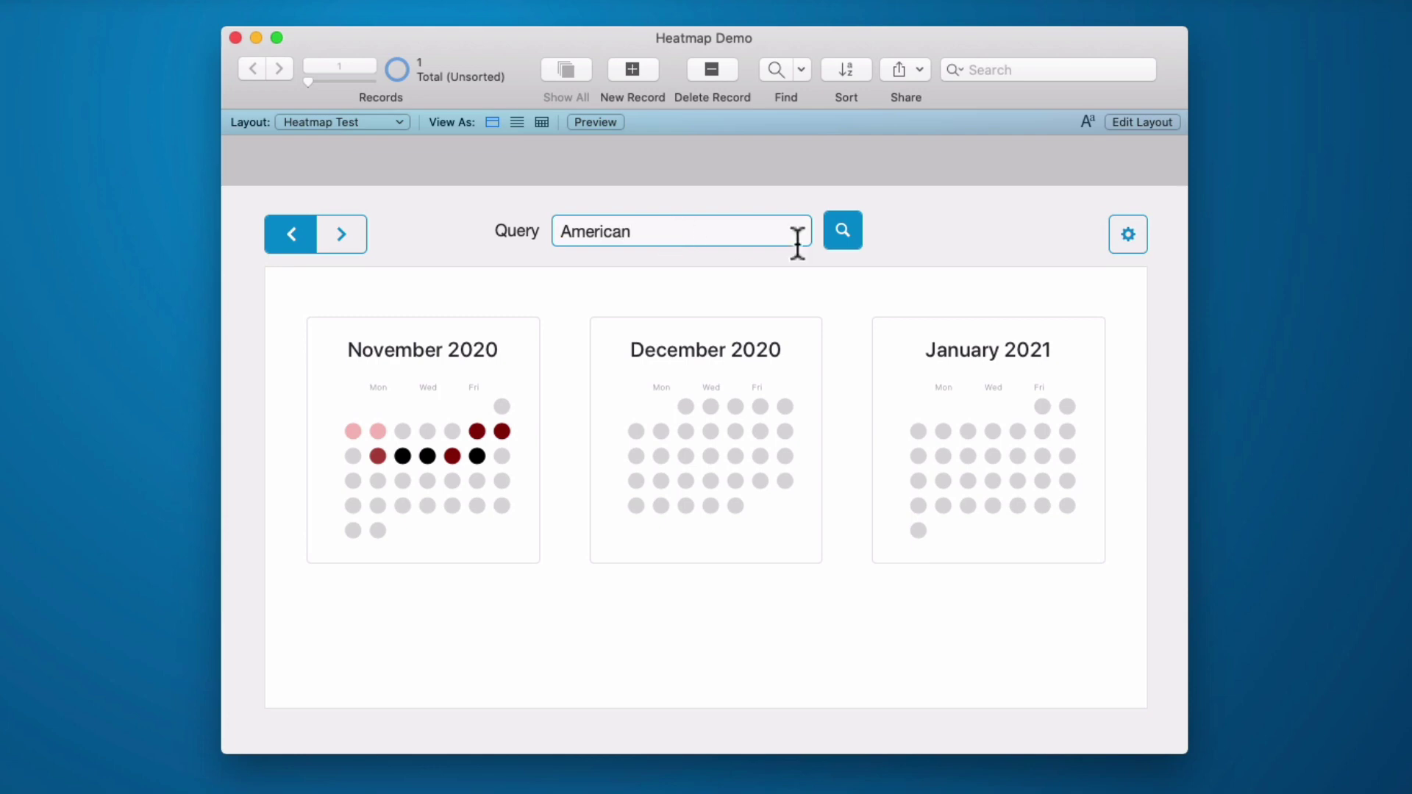
{"action": "left_click", "coordinate": [843, 230]}
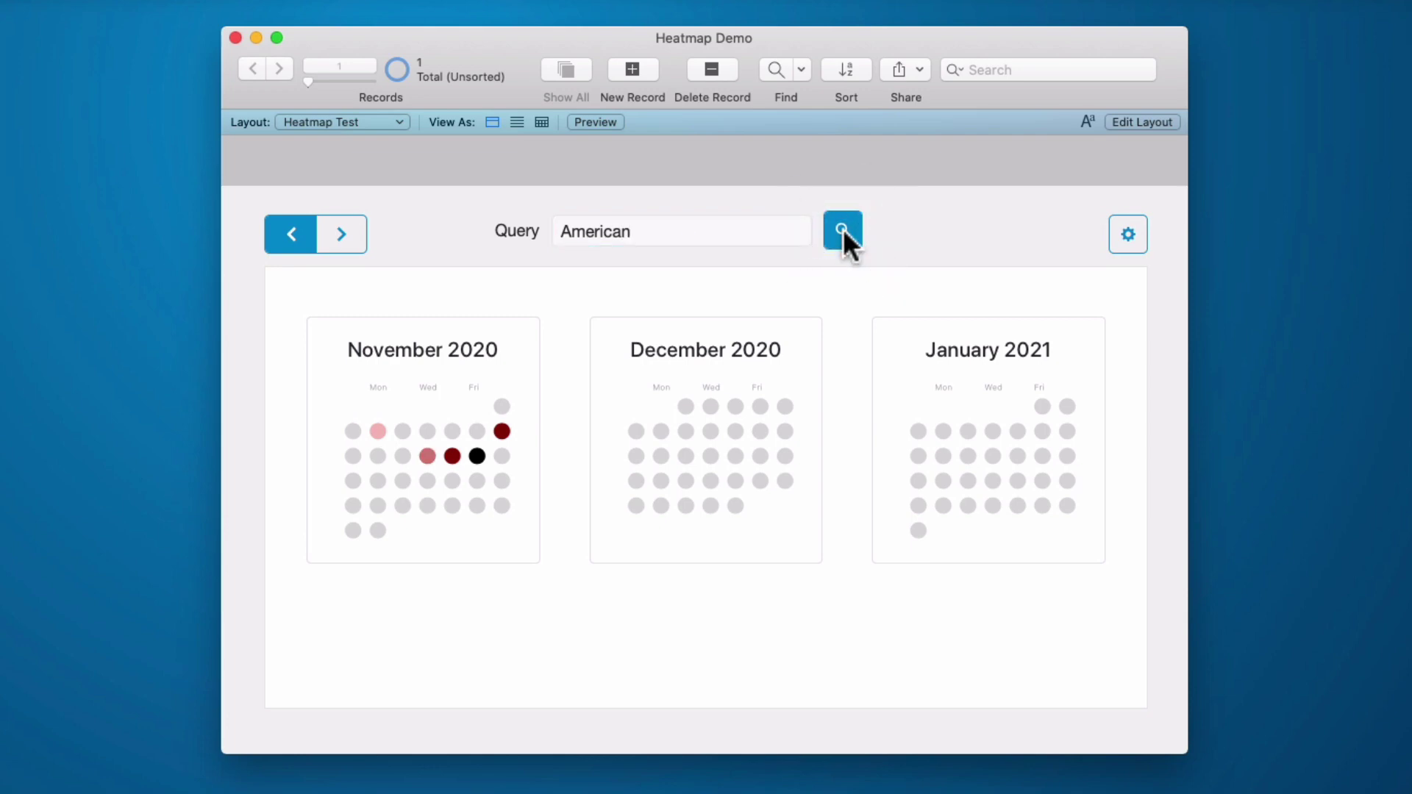